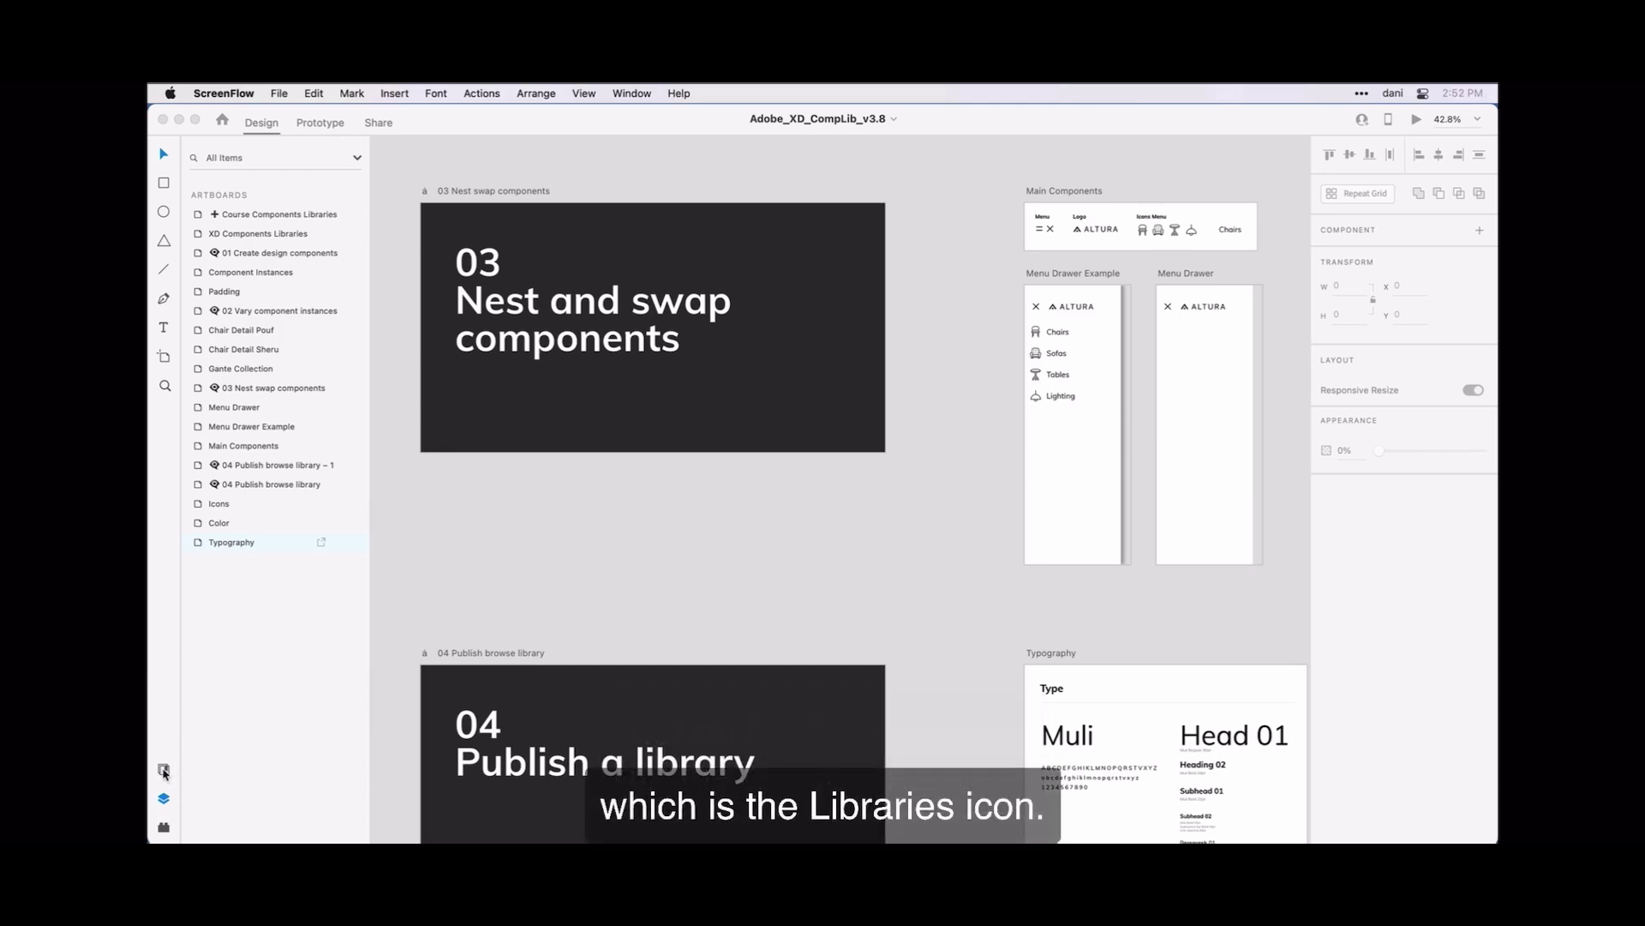
# - Select the Main Components, Menu Drawer Example and Menu Drawer artboards and zoom to fit them
pyautogui.click(164, 770)
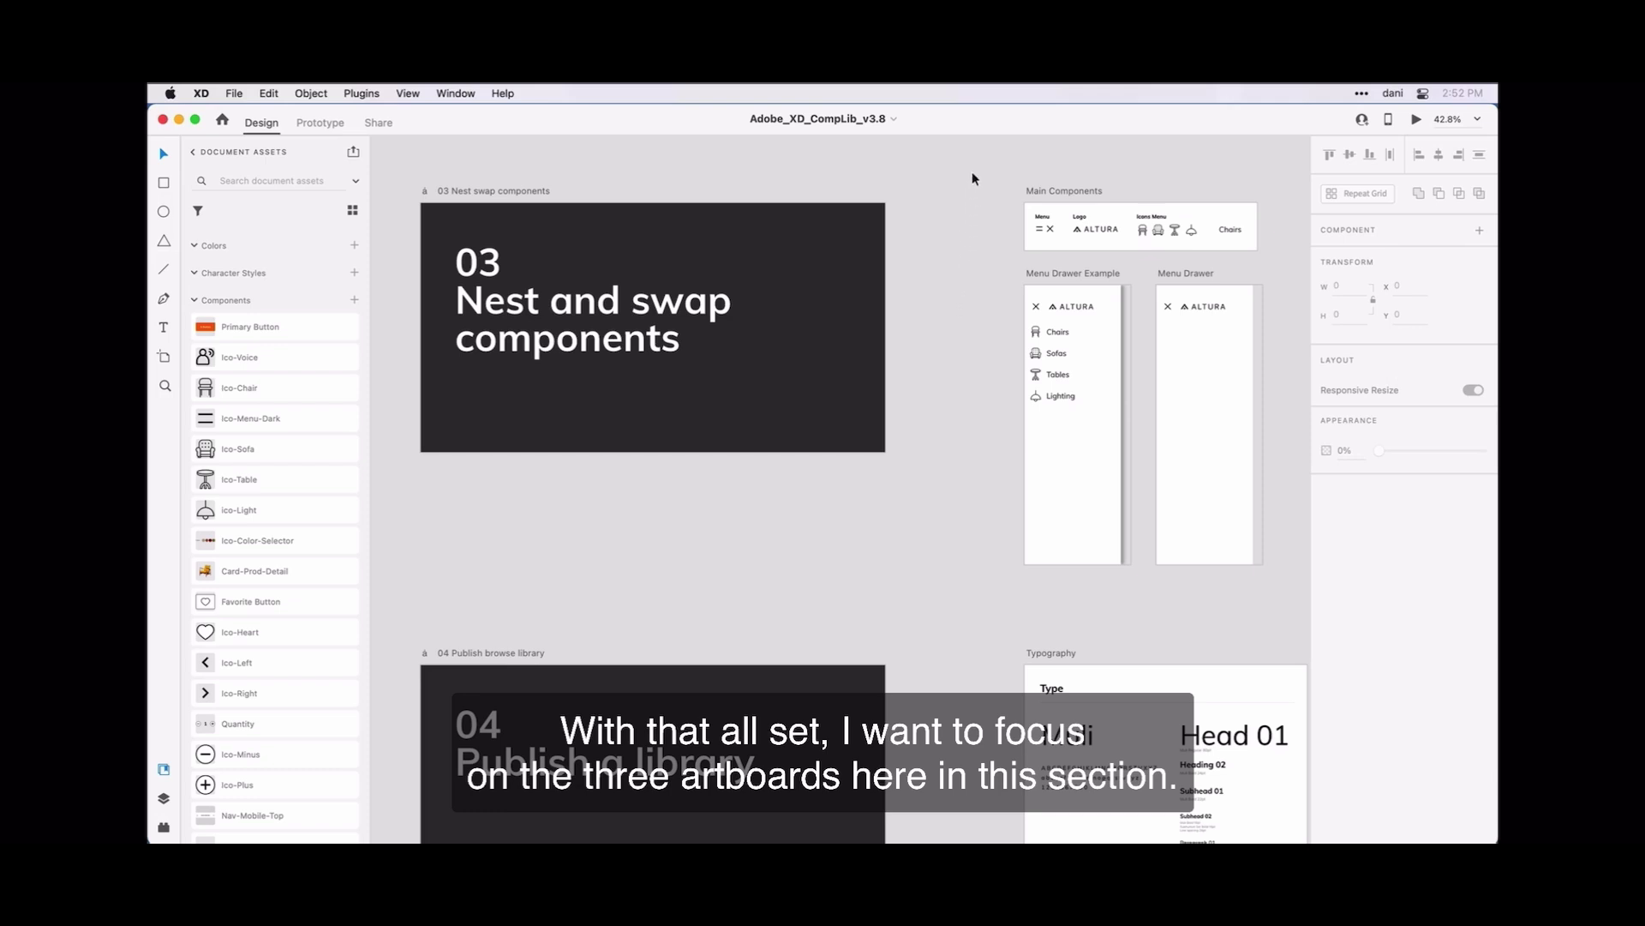
pyautogui.moveTo(973, 172); pyautogui.dragTo(1272, 588)
pyautogui.press('super+3')
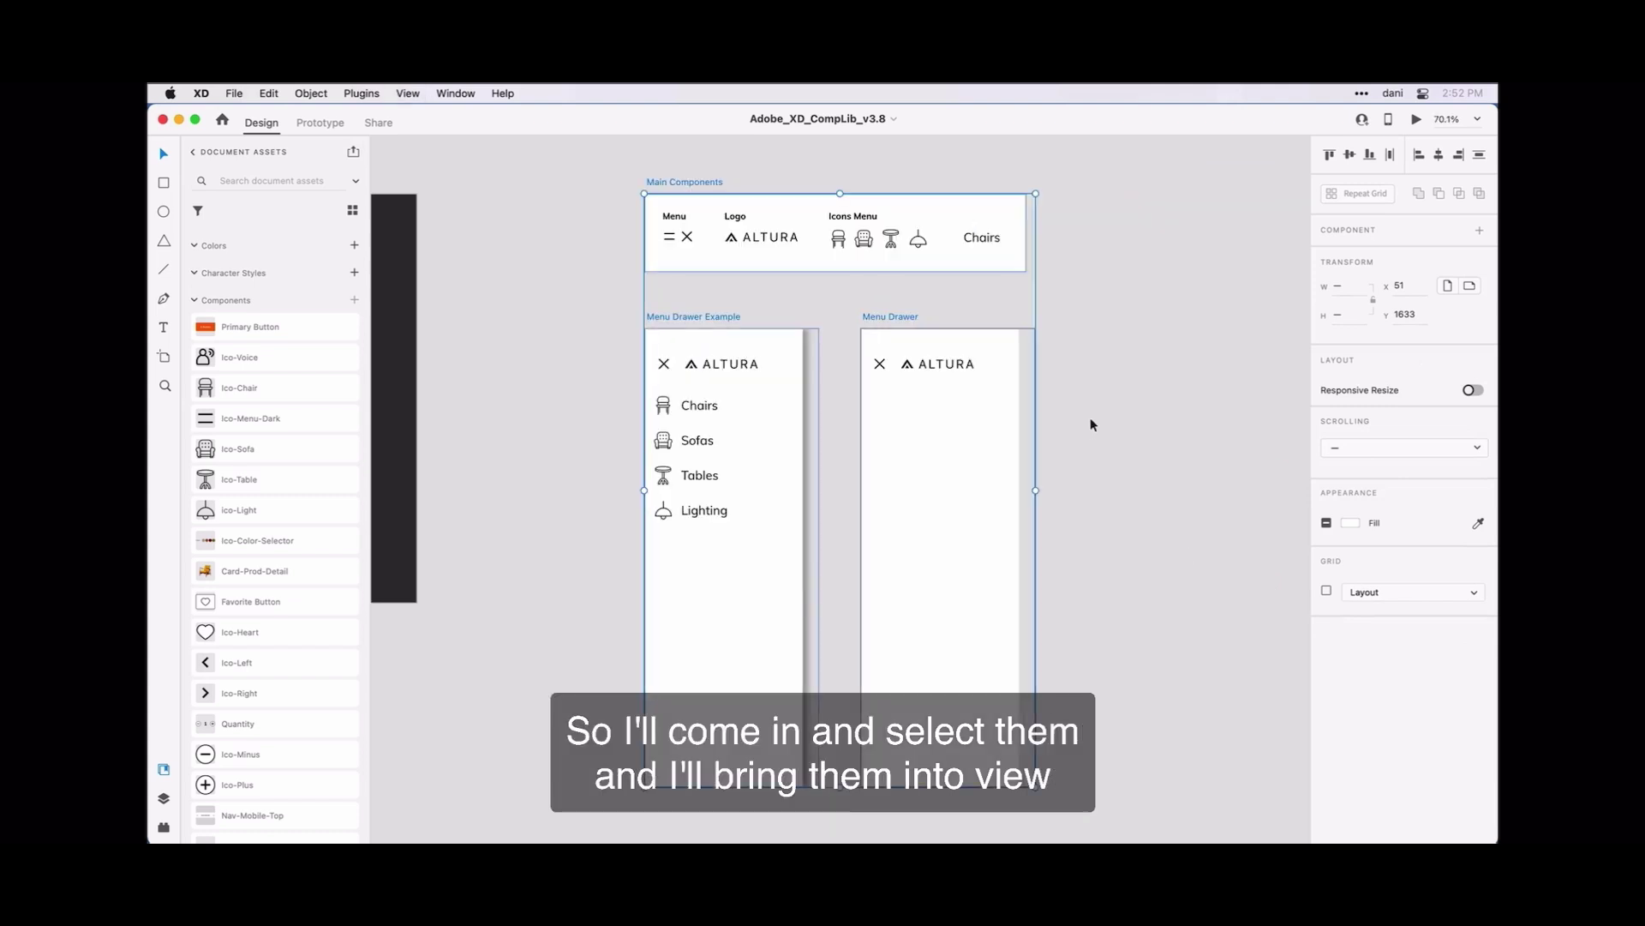
pyautogui.click(1137, 357)
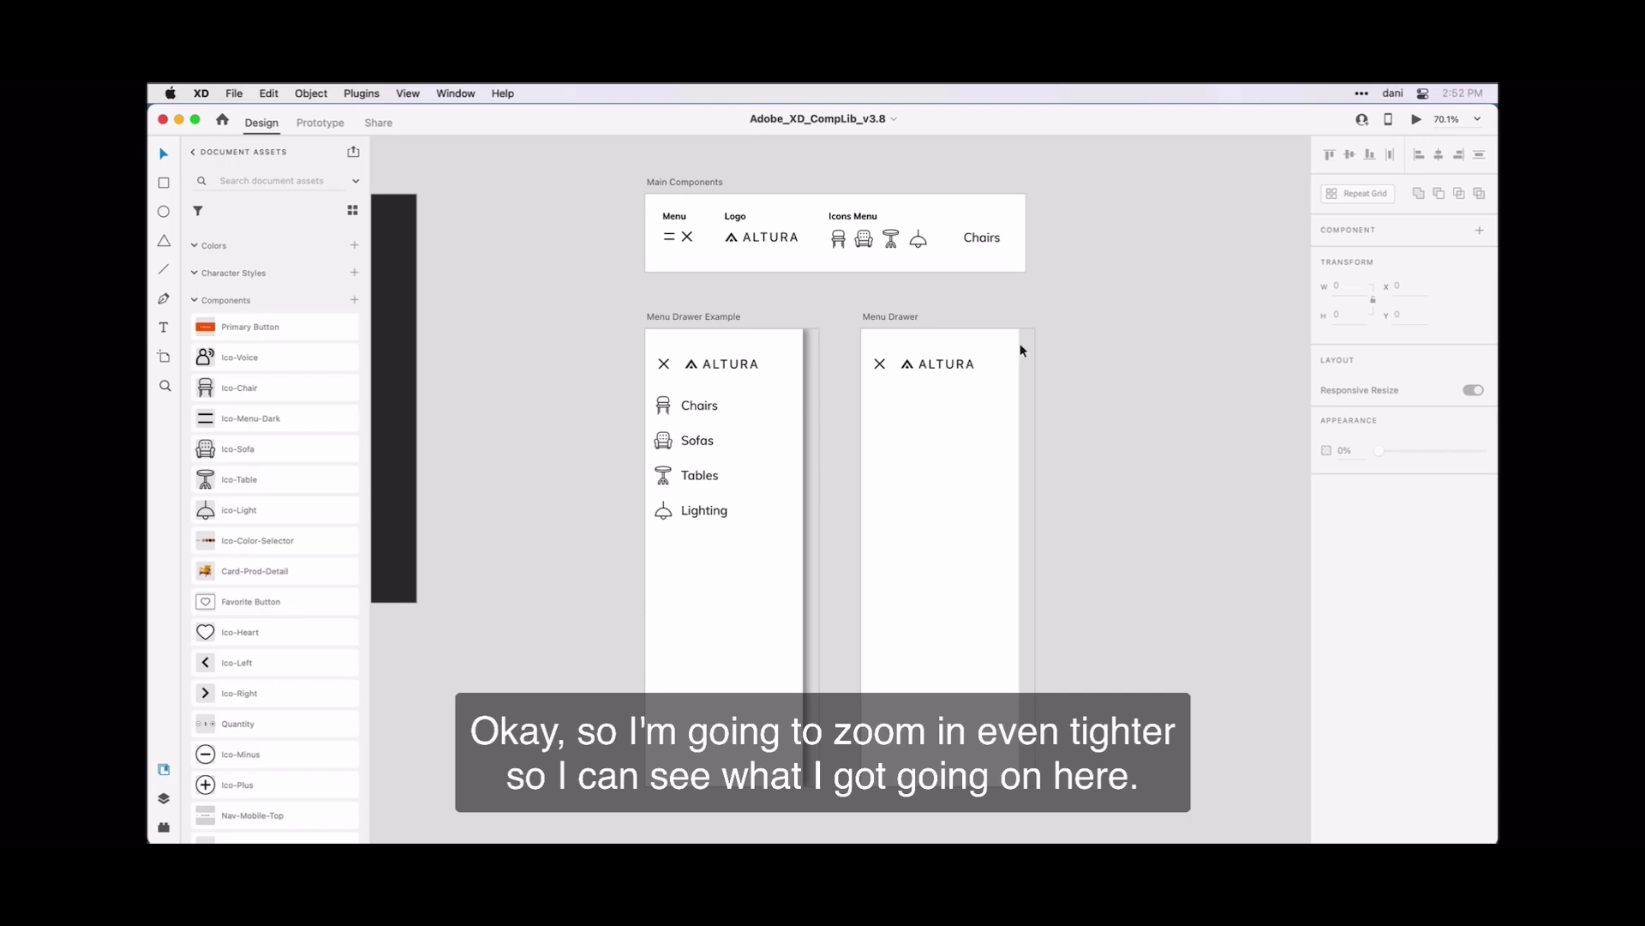
# - Zoom in to about 115% on the Main Components row and select its component instances
pyautogui.scroll(5, 990, 438)
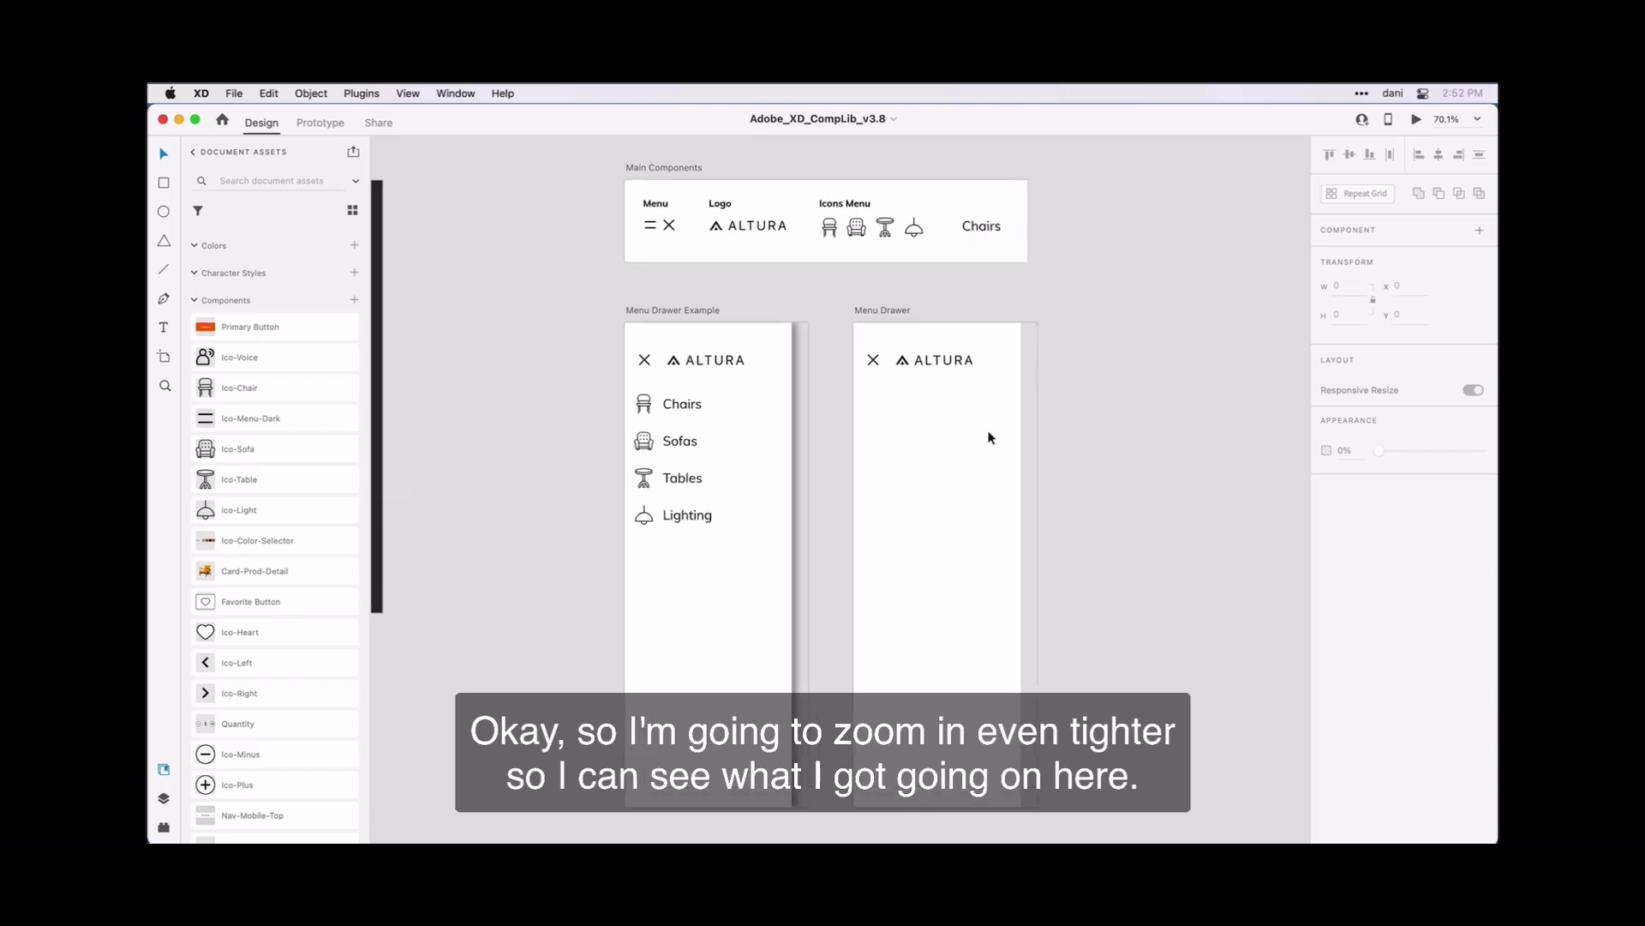
pyautogui.scroll(3, 990, 438)
pyautogui.hscroll(-3, 990, 438)
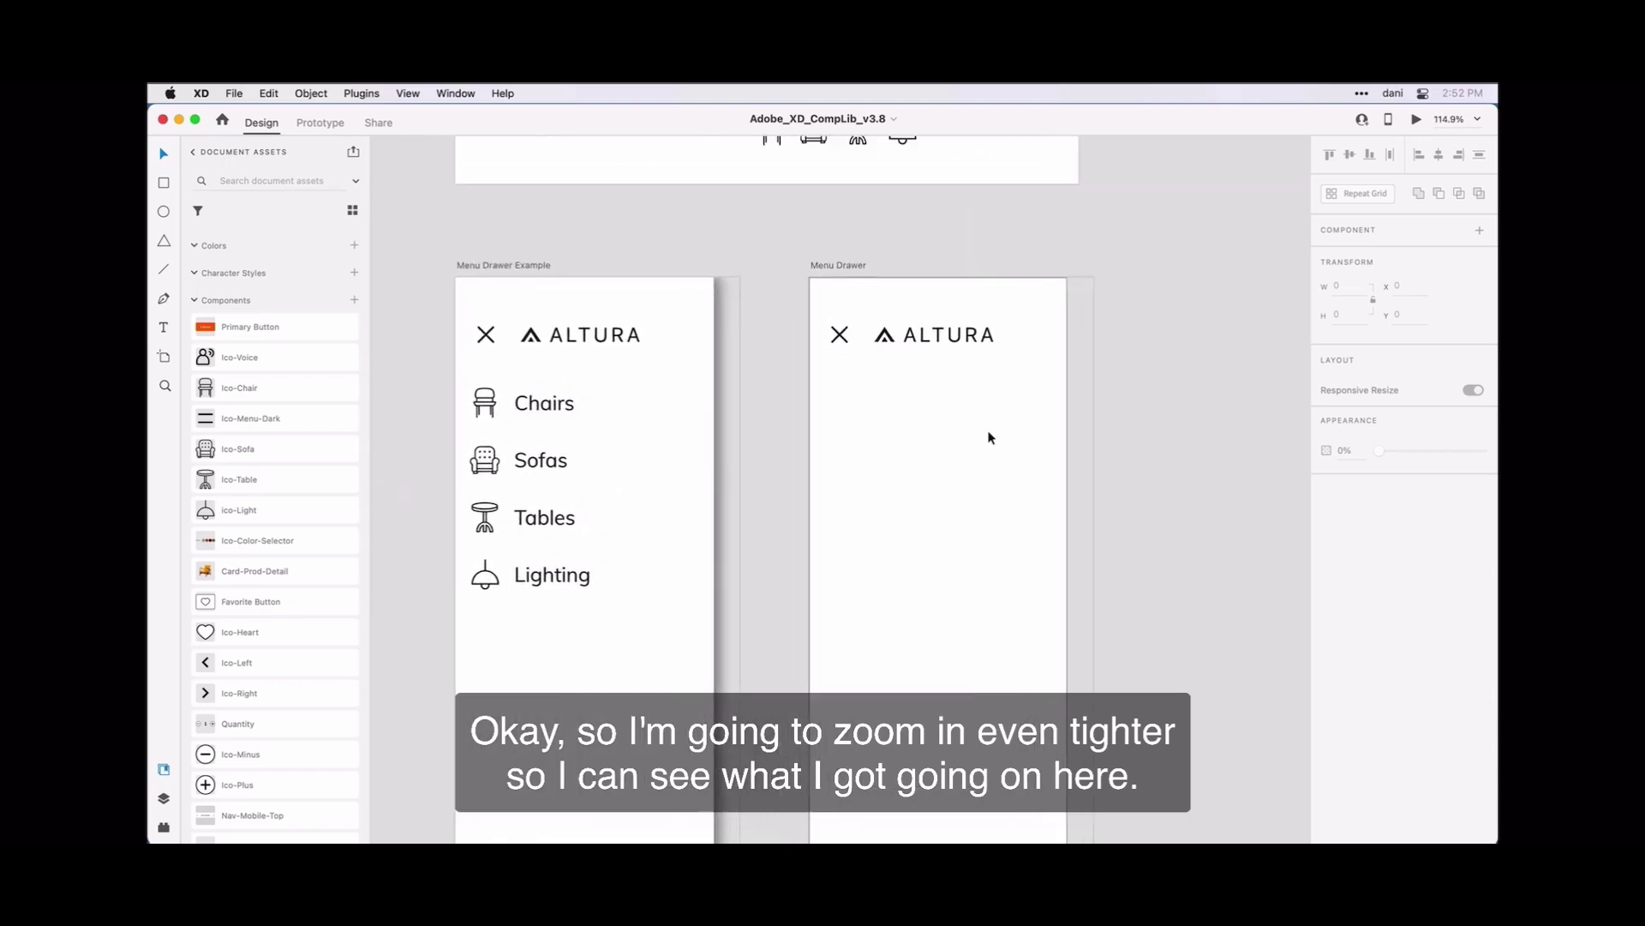
pyautogui.scroll(1, 990, 438)
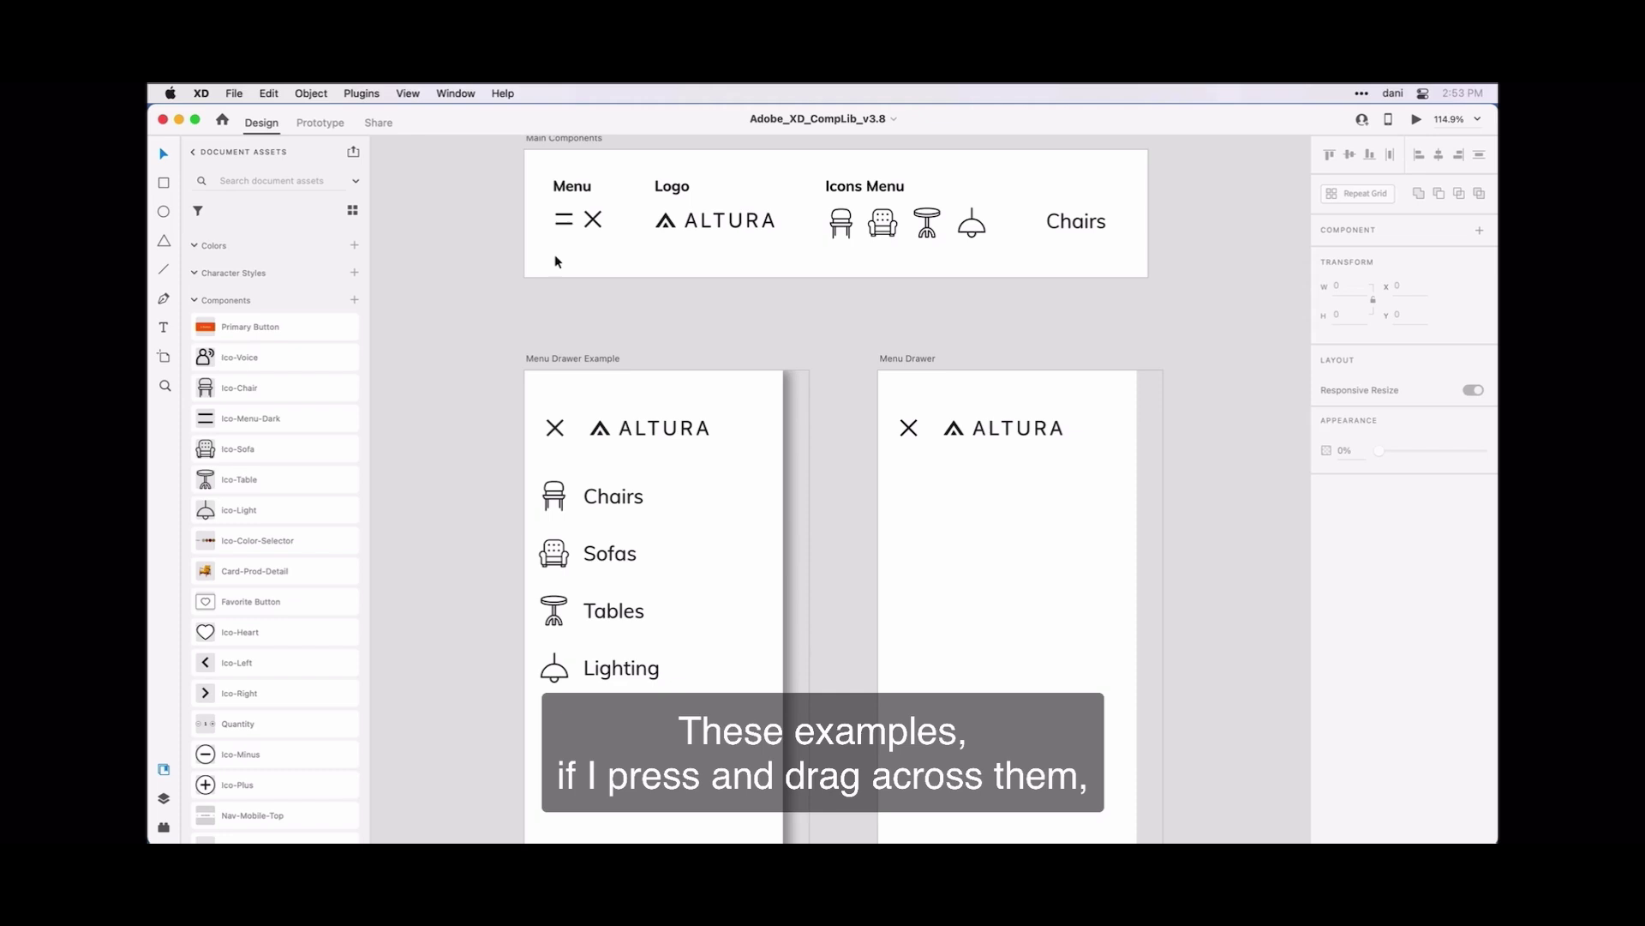
pyautogui.moveTo(554, 255); pyautogui.dragTo(1020, 230)
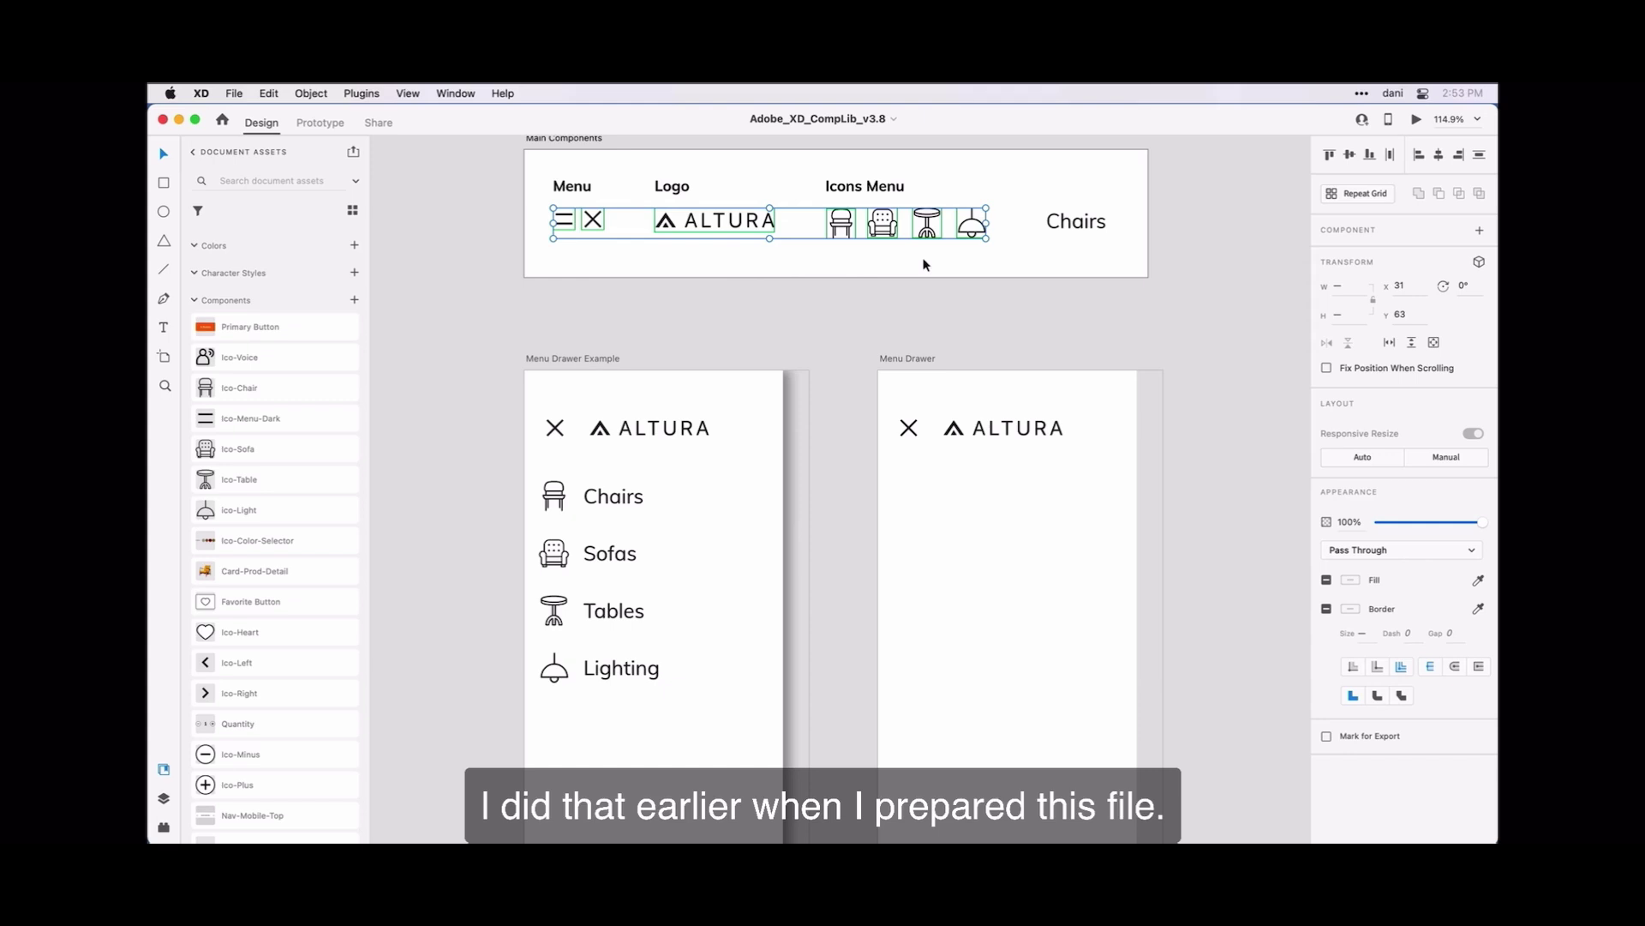
pyautogui.click(1072, 231)
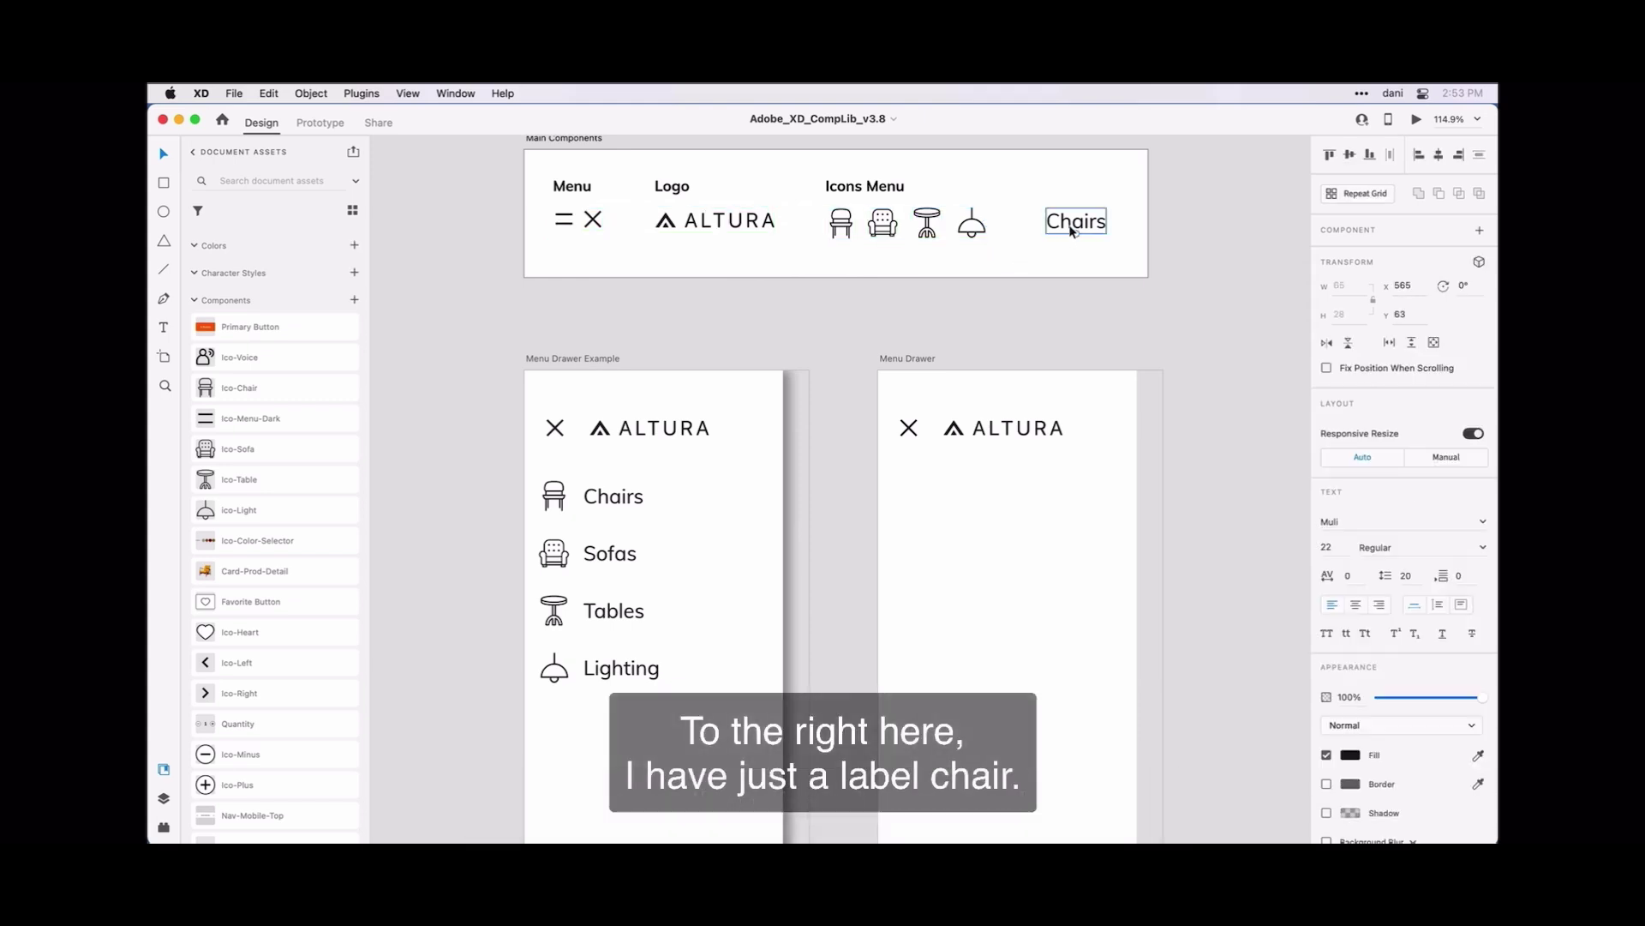
pyautogui.click(1050, 244)
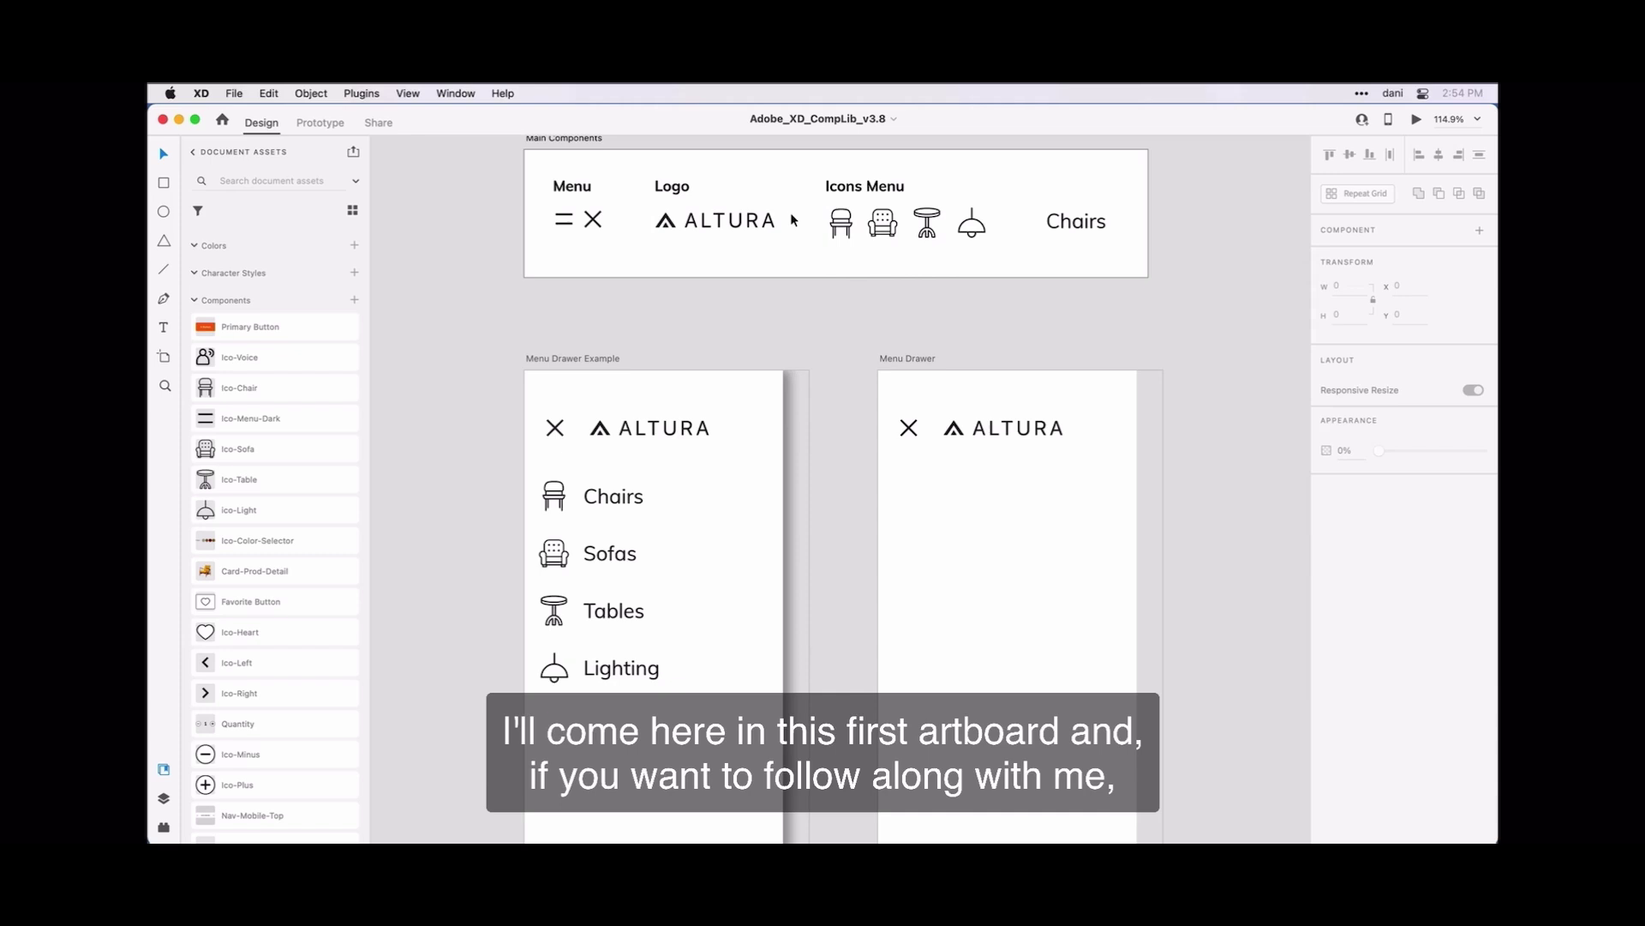
# - Duplicate the chair icon to the end of the Icons Menu row, just left of the Chairs label
pyautogui.moveTo(795, 212); pyautogui.dragTo(794, 240)
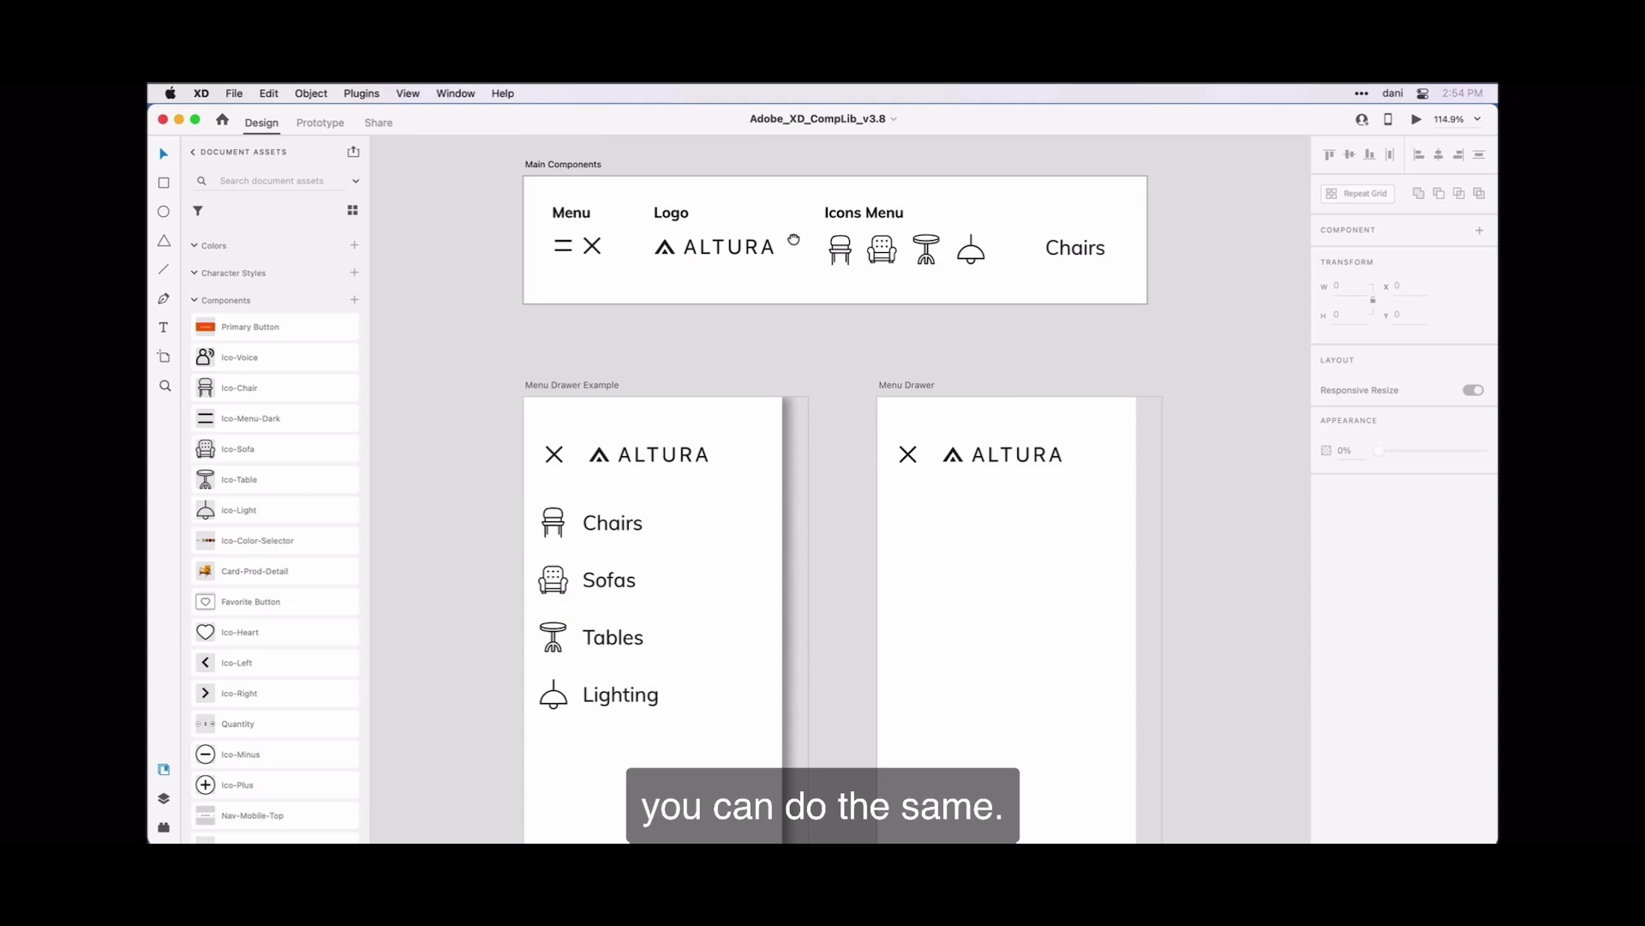
pyautogui.click(843, 254)
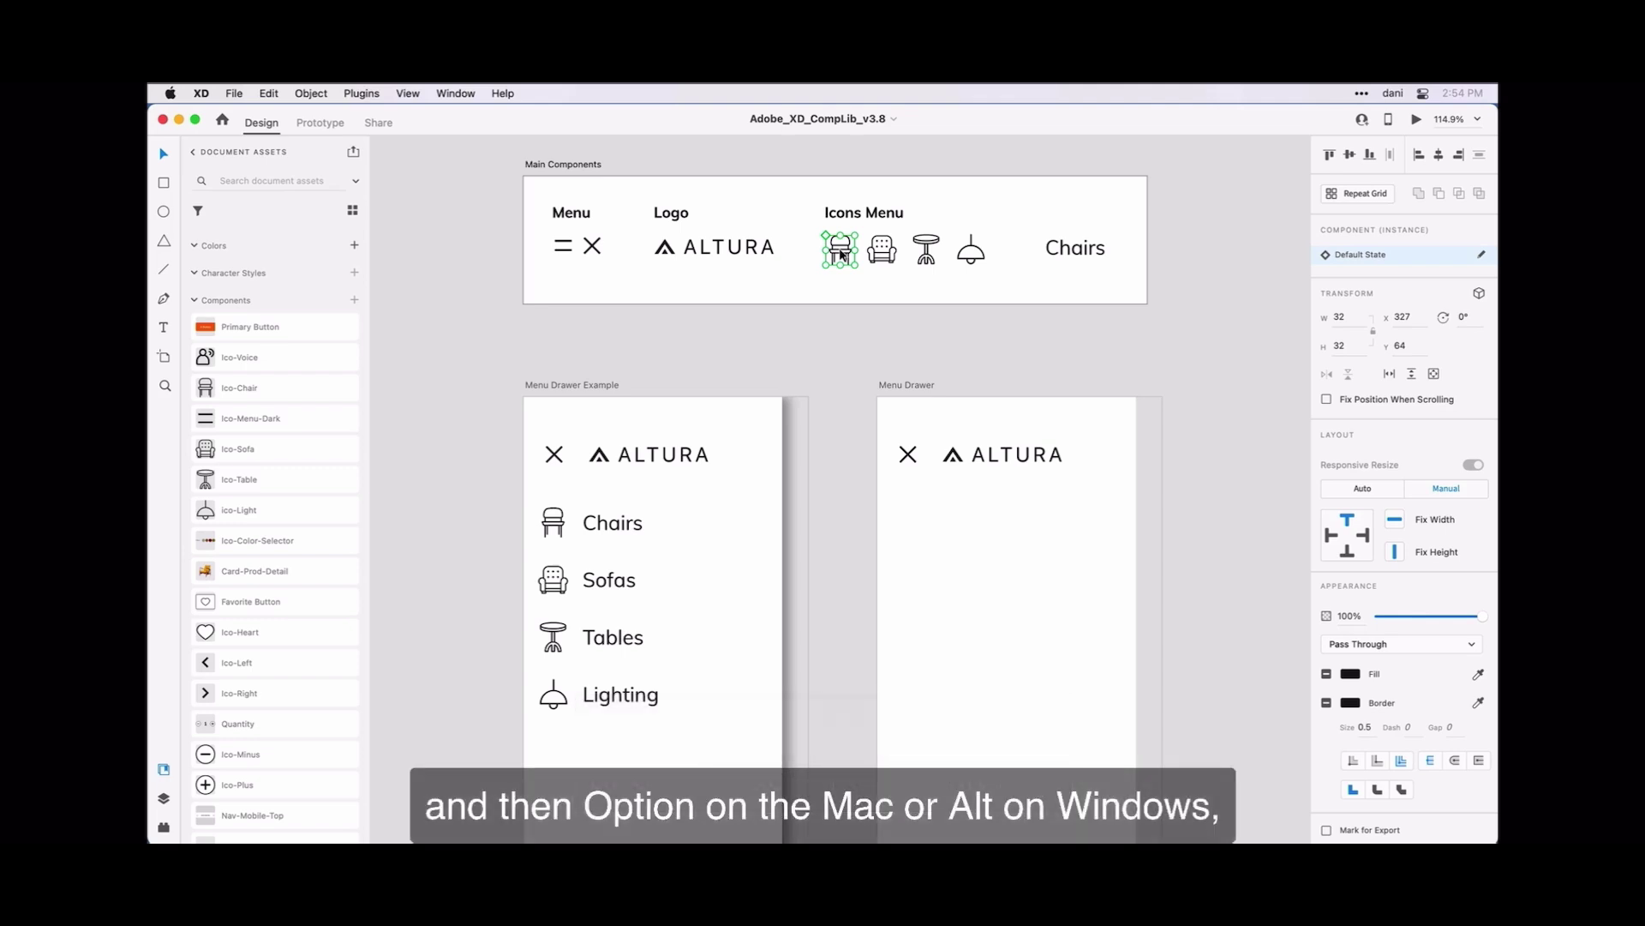
pyautogui.hotkey('shift', 'alt')
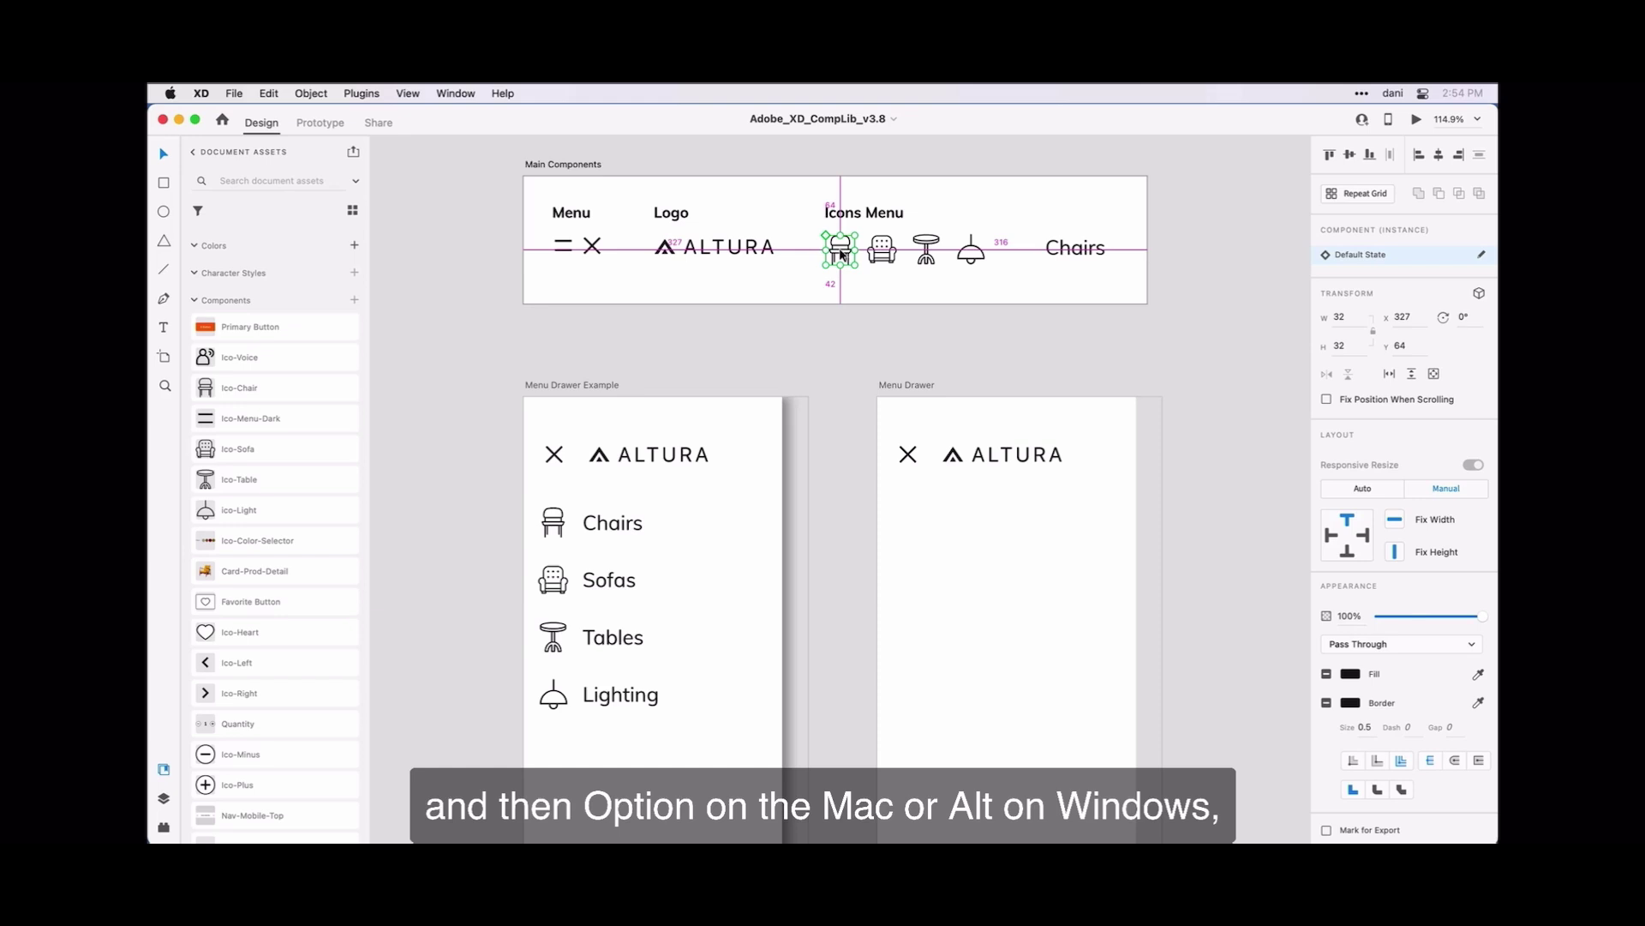
pyautogui.moveTo(842, 255); pyautogui.dragTo(1025, 262)
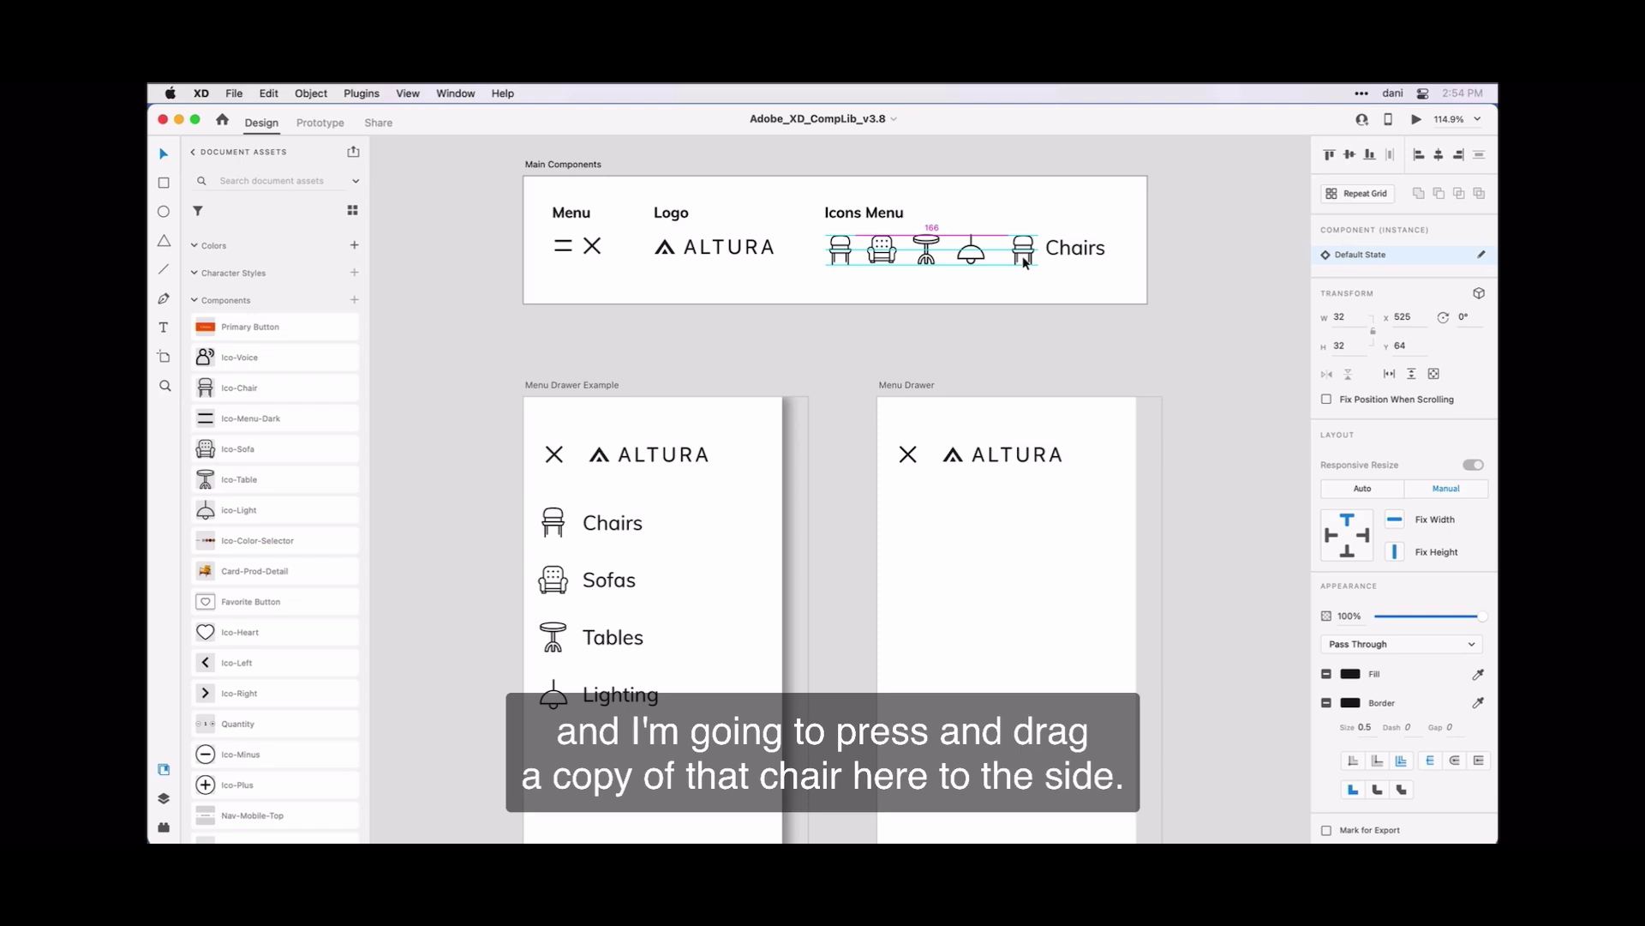
pyautogui.moveTo(1025, 262); pyautogui.dragTo(1019, 261)
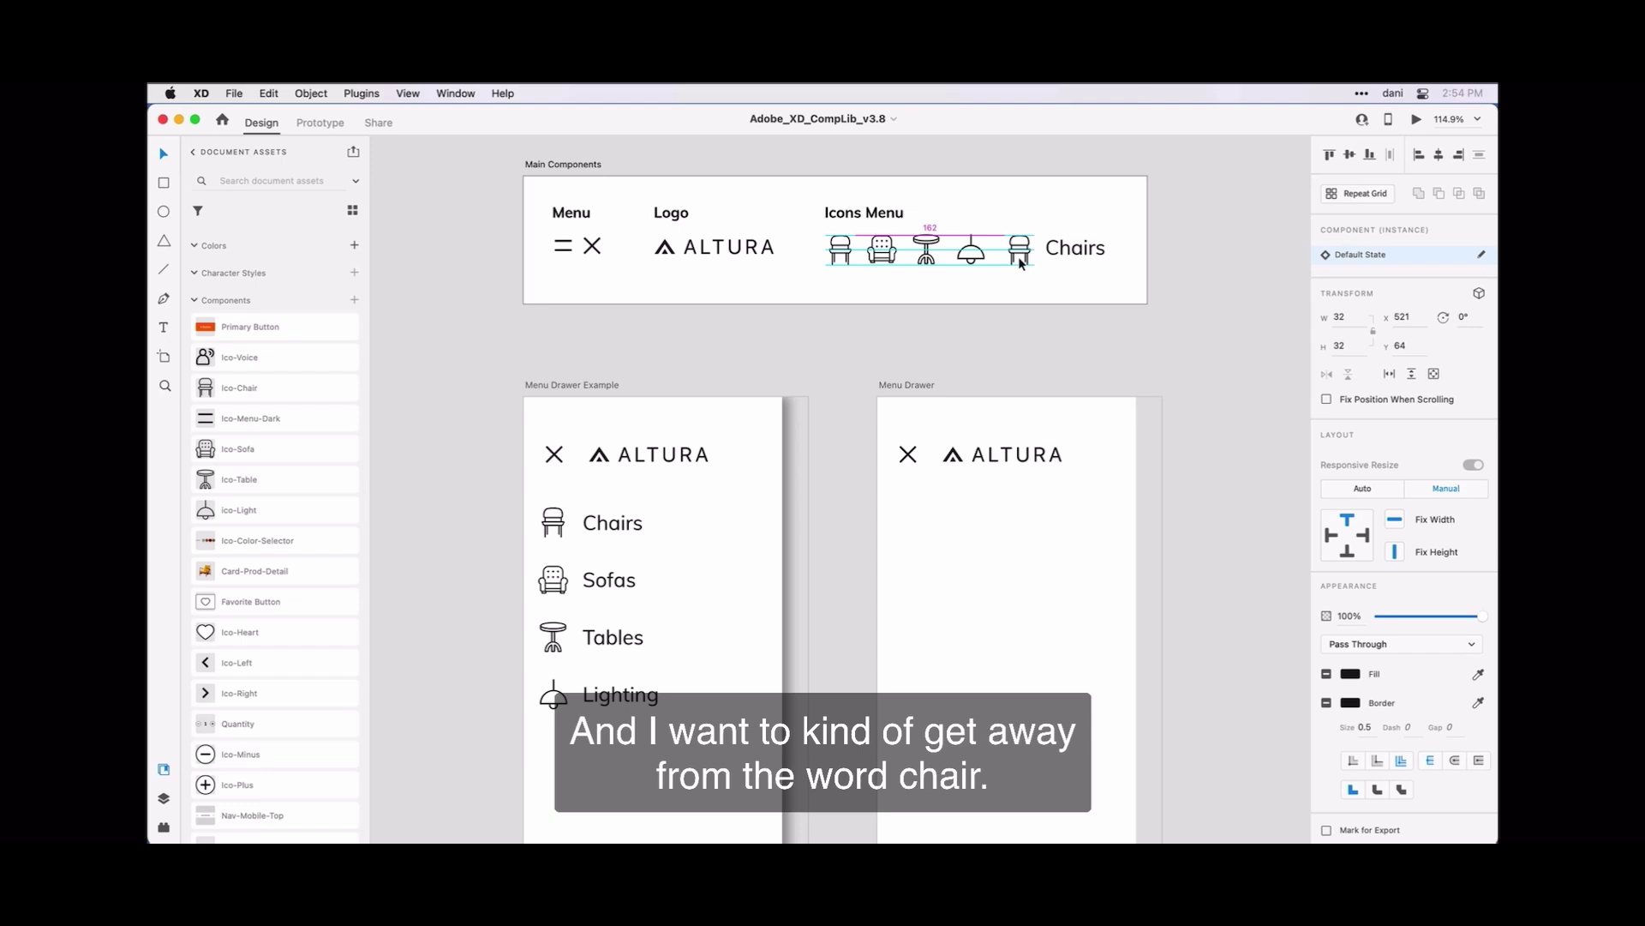
pyautogui.moveTo(1019, 260); pyautogui.dragTo(1019, 259)
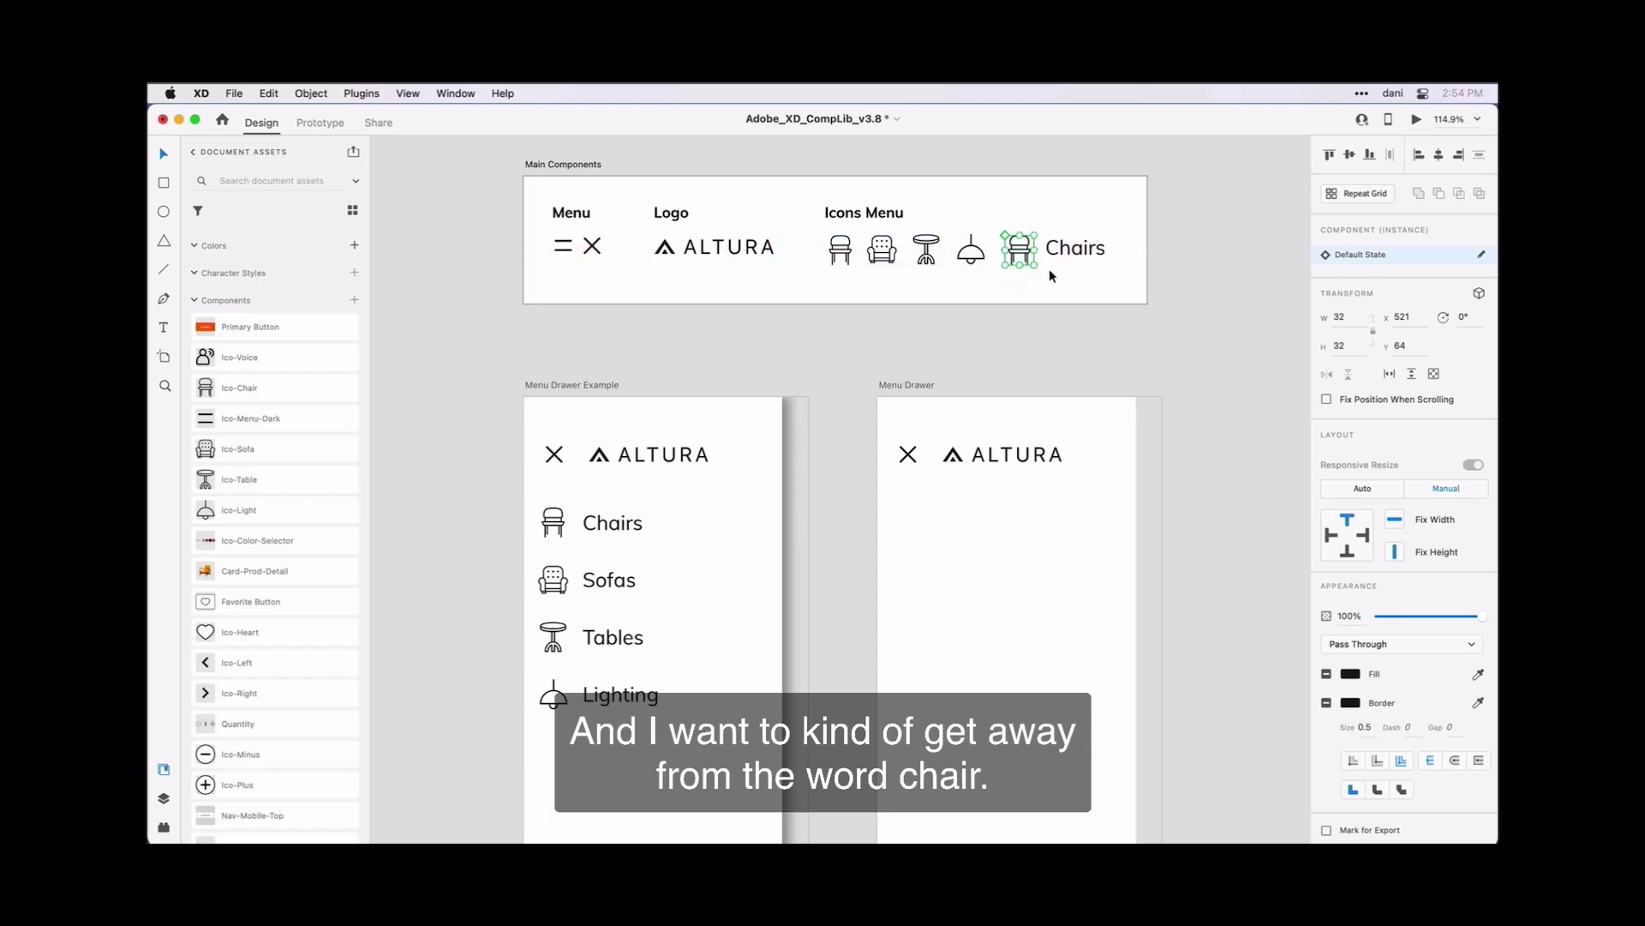
pyautogui.press('Escape')
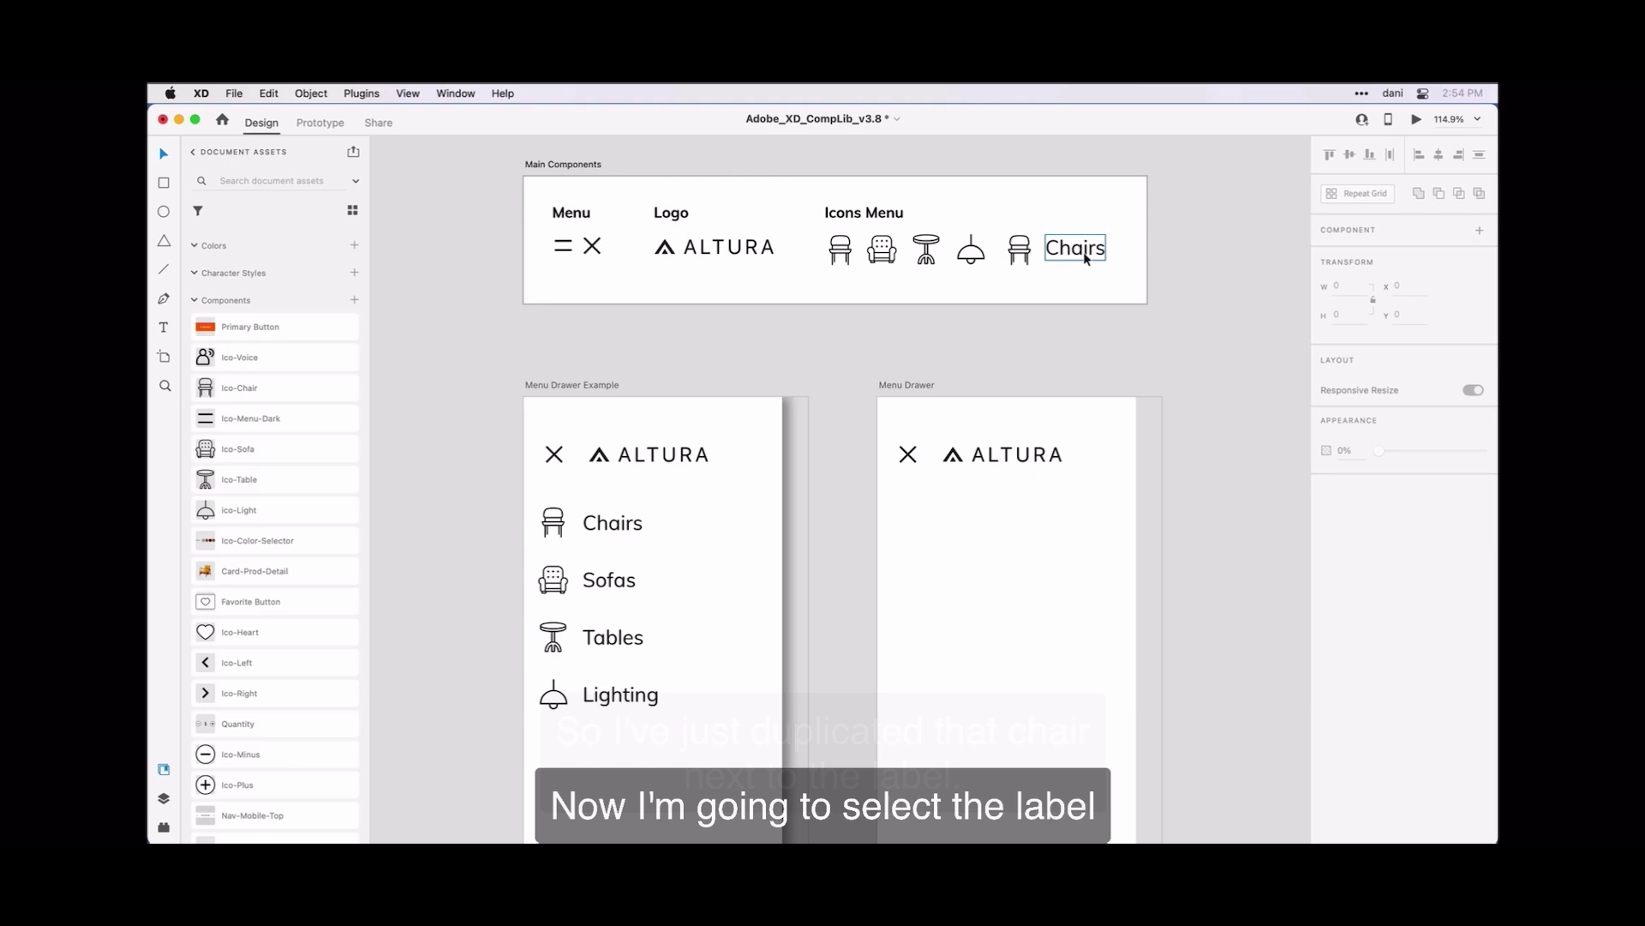
# - Vertically center the Chairs label and the new chair icon on each other
pyautogui.click(1084, 257)
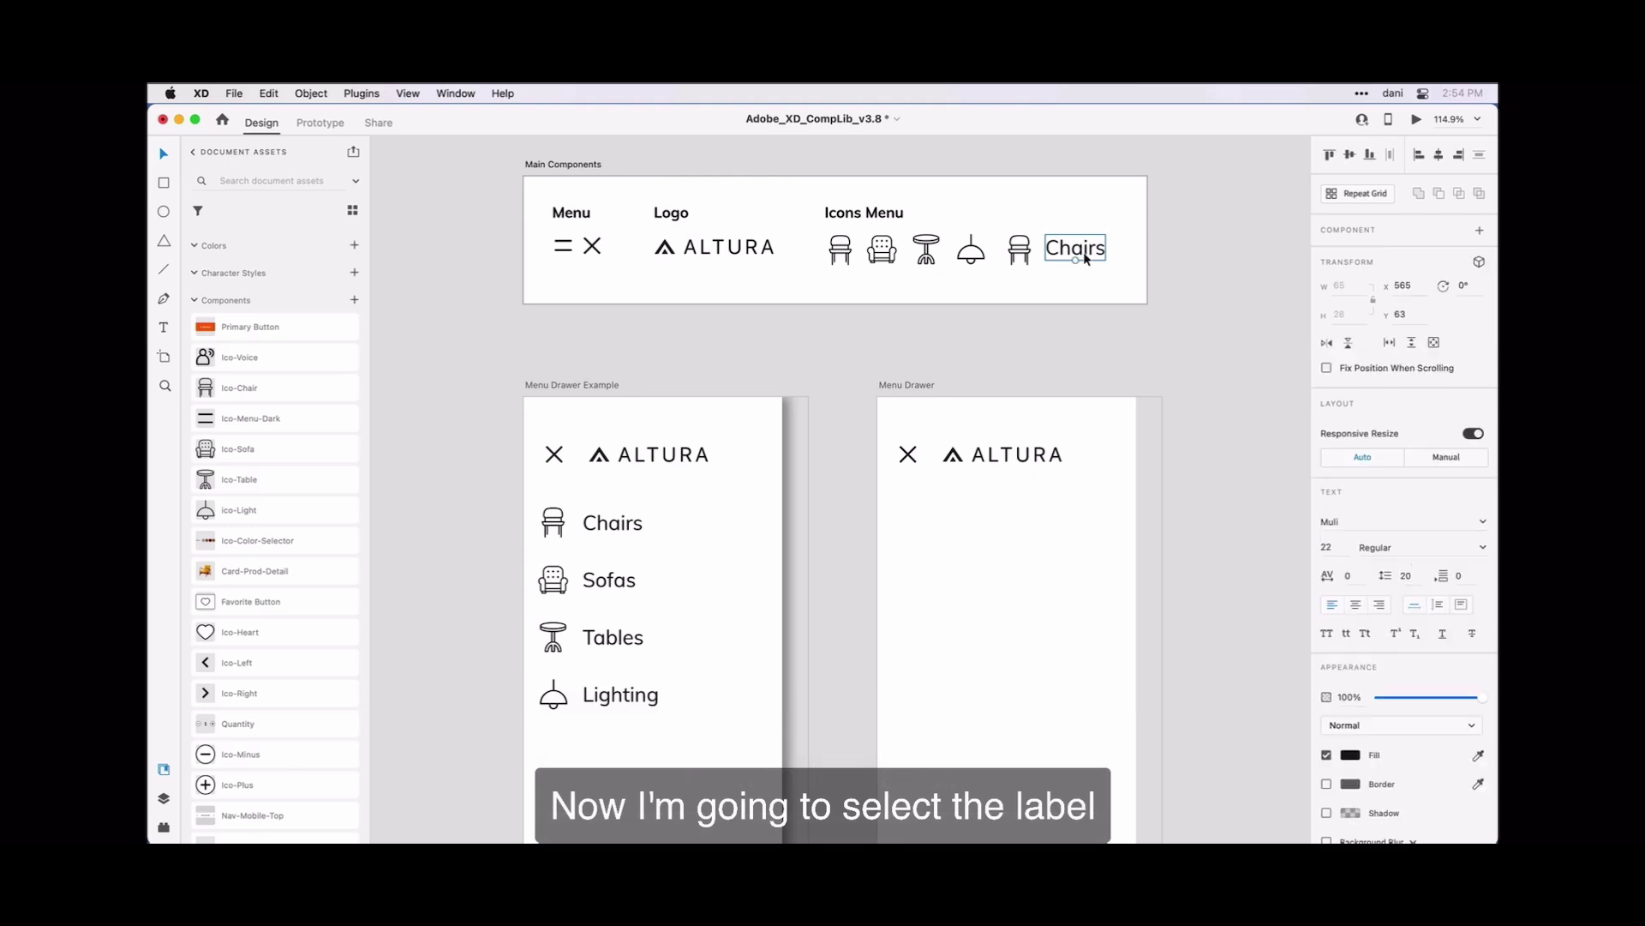
pyautogui.keyDown('shift'); pyautogui.click(1029, 261); pyautogui.keyUp('shift')
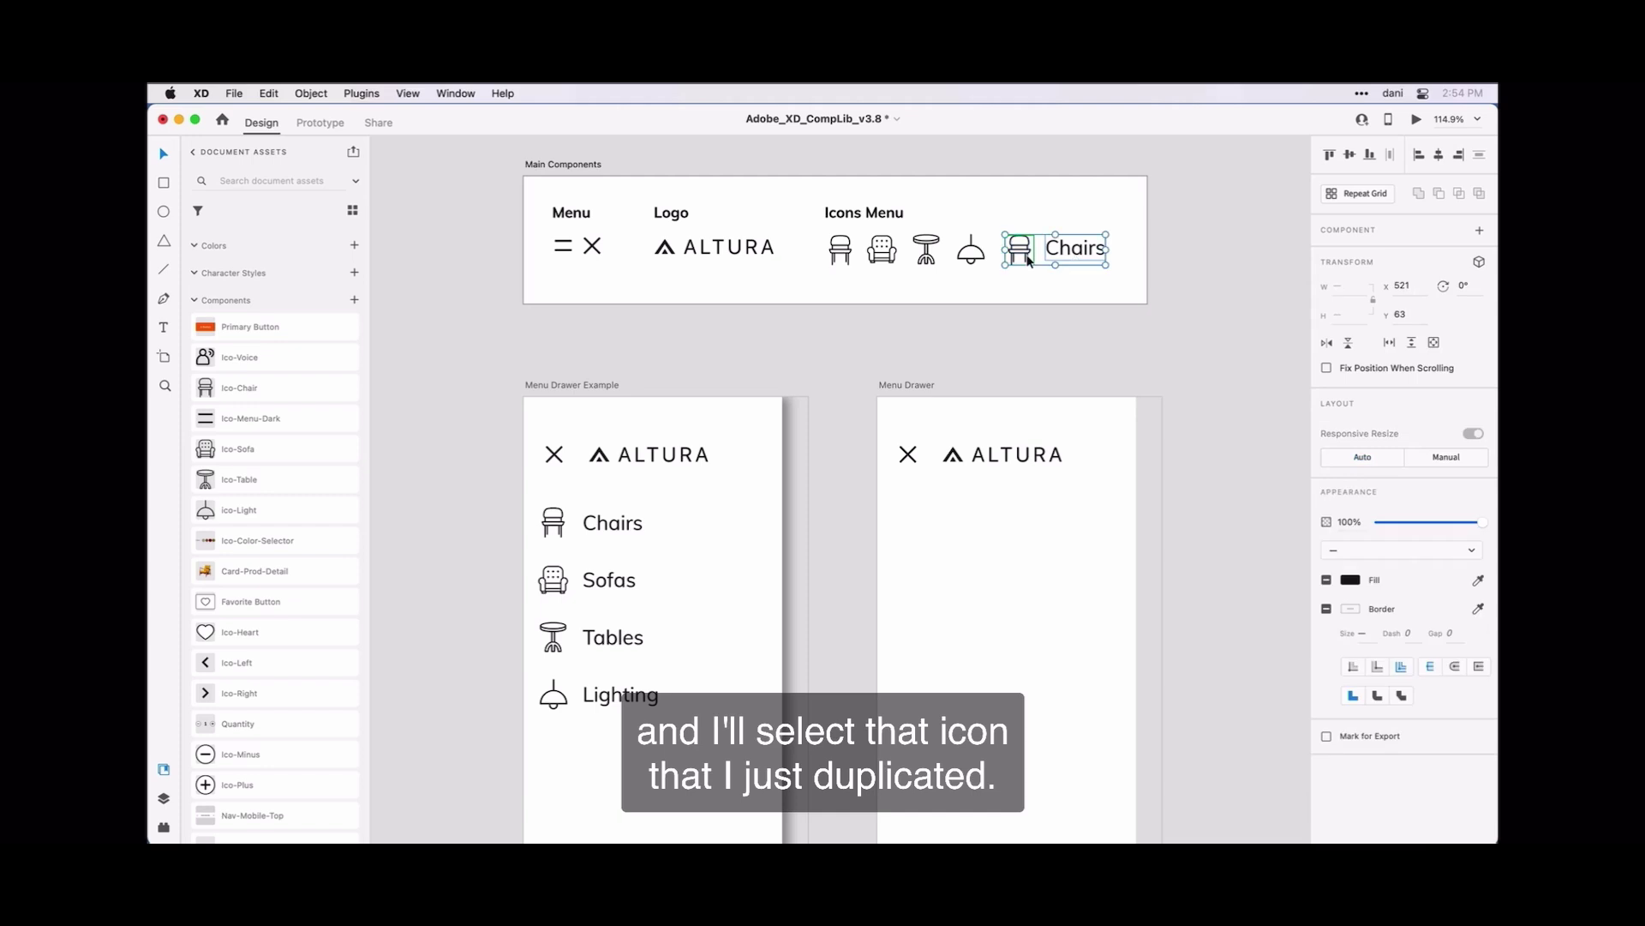
pyautogui.click(1352, 158)
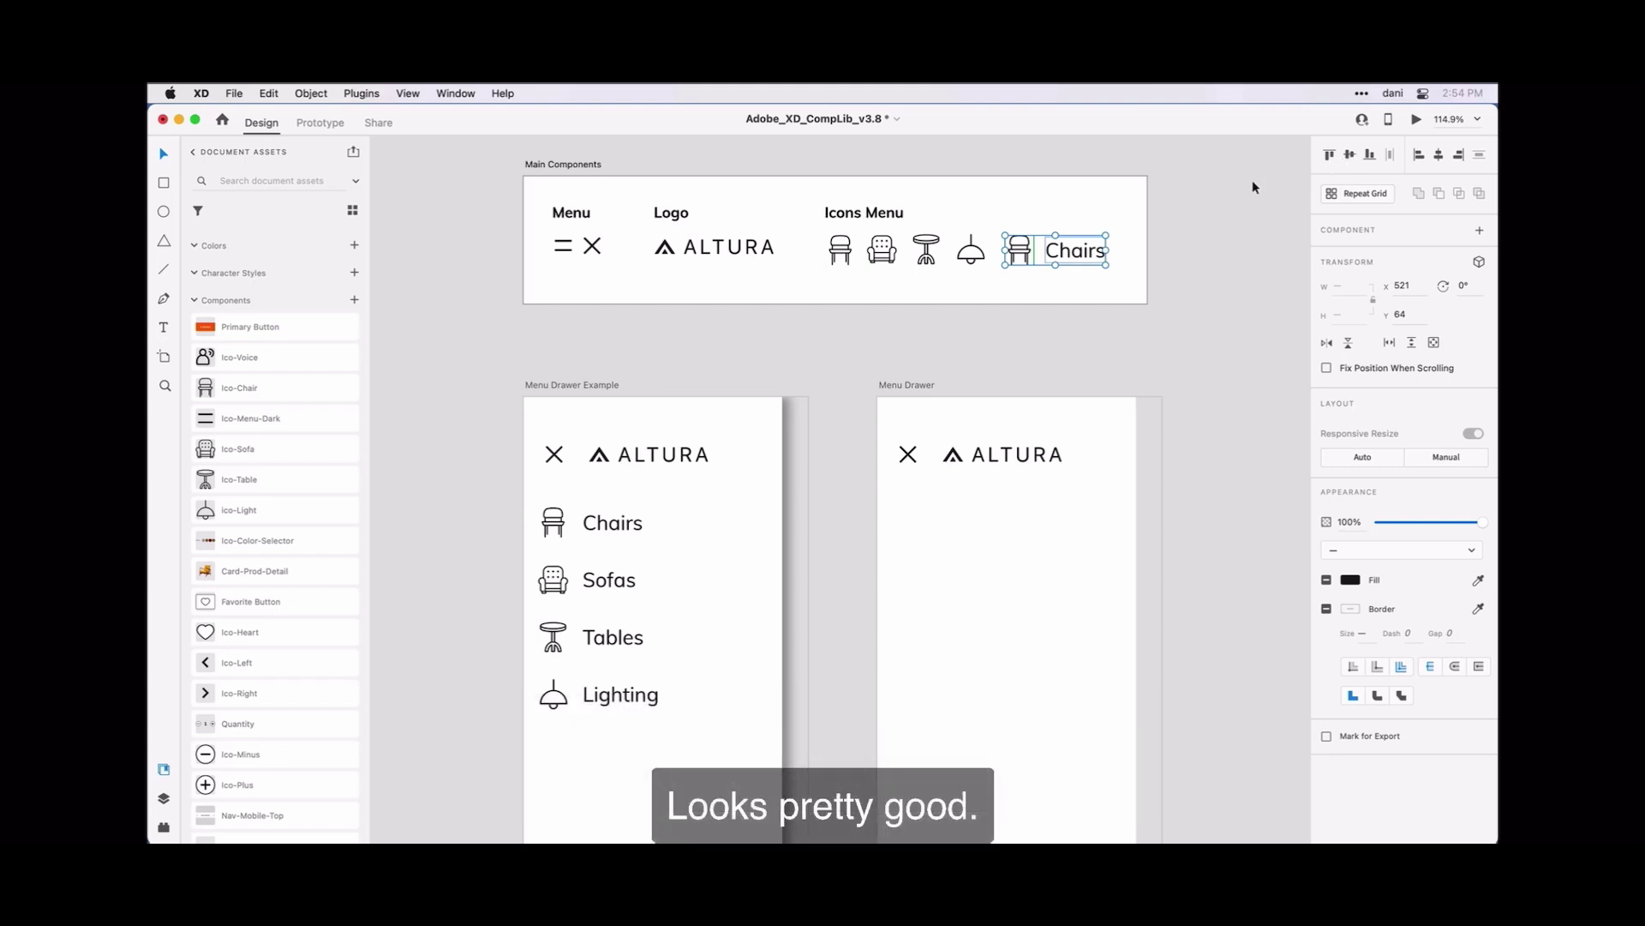
pyautogui.click(1127, 211)
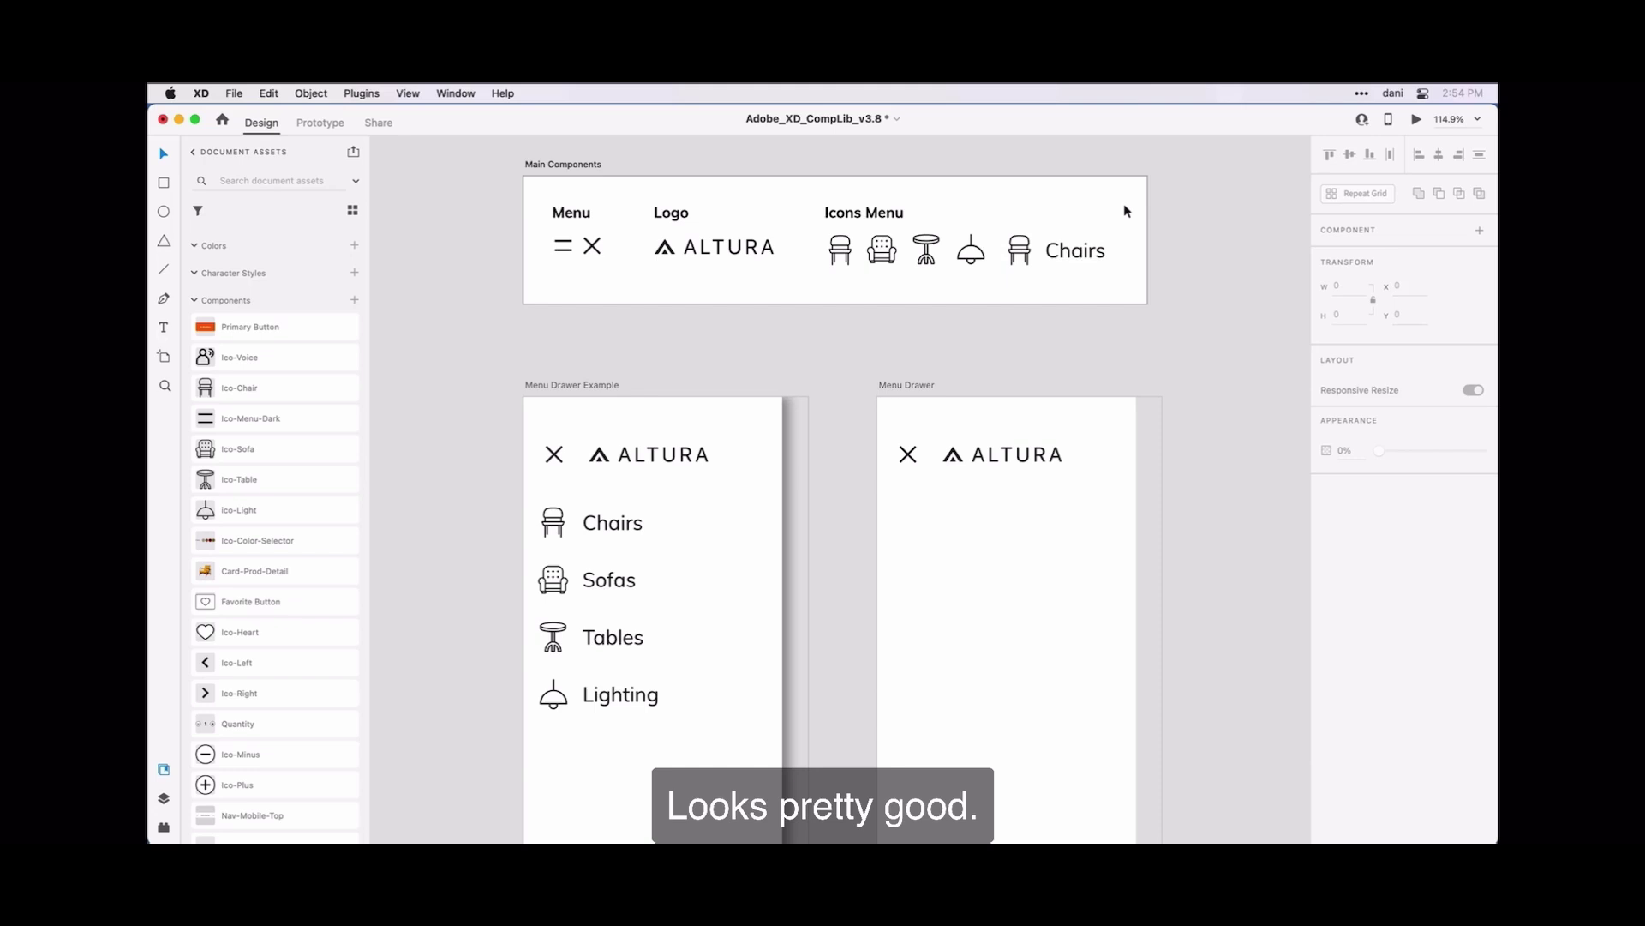
# - Nudge the Chairs label right to x 569, spacing it from the chair icon
pyautogui.click(1086, 255)
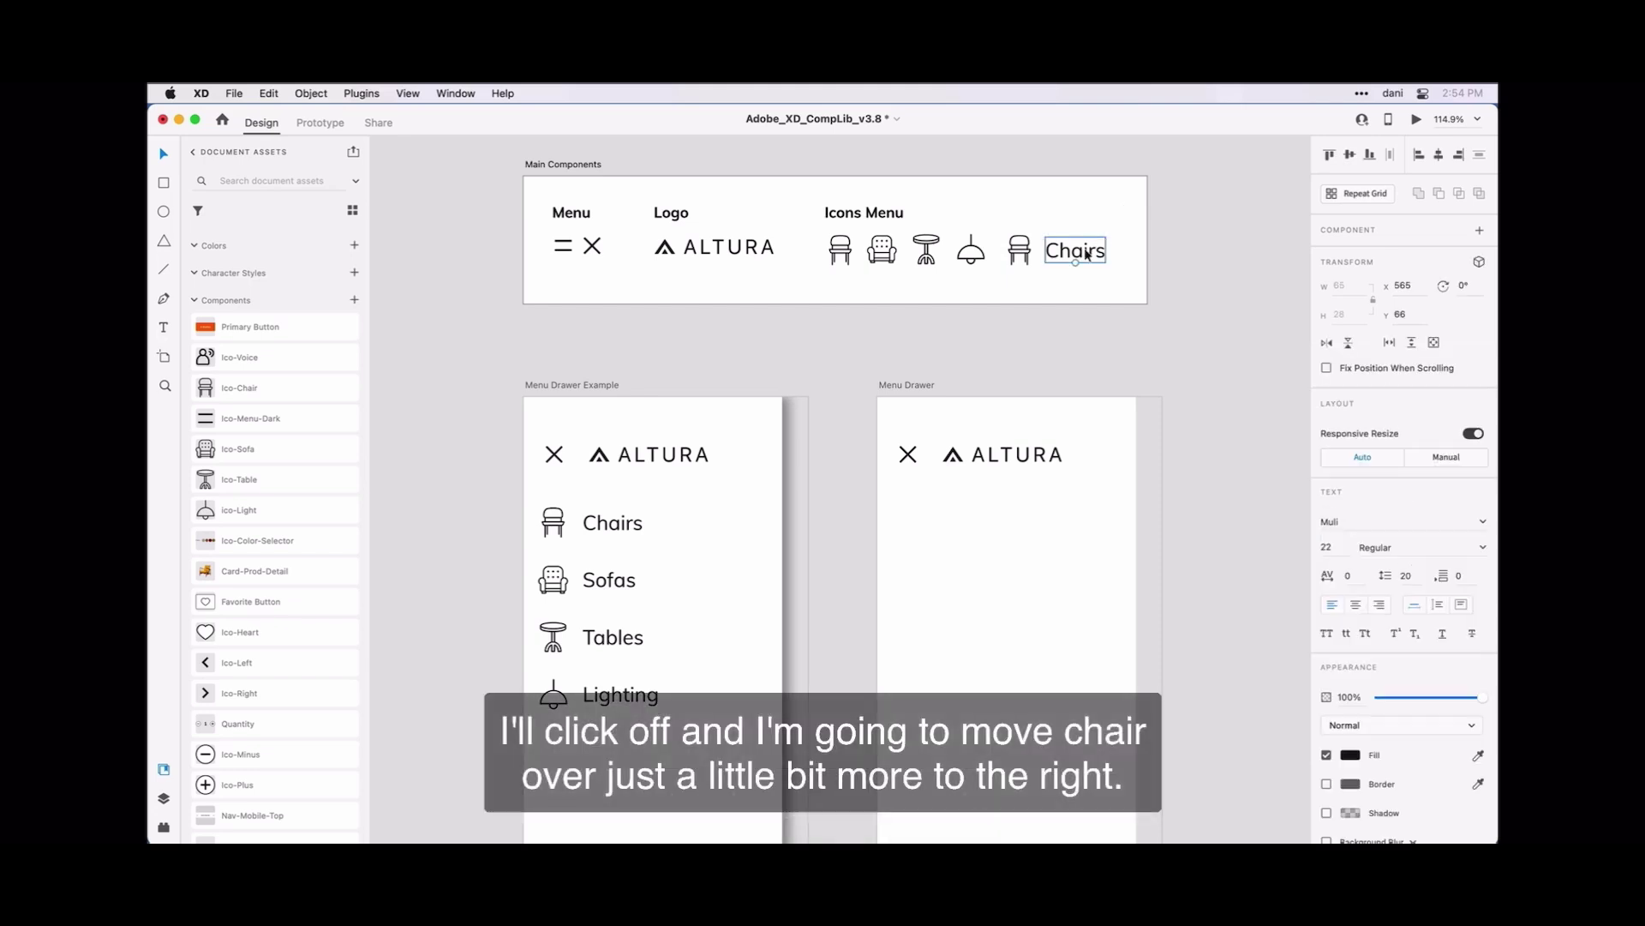
pyautogui.moveTo(1085, 253); pyautogui.dragTo(1087, 255)
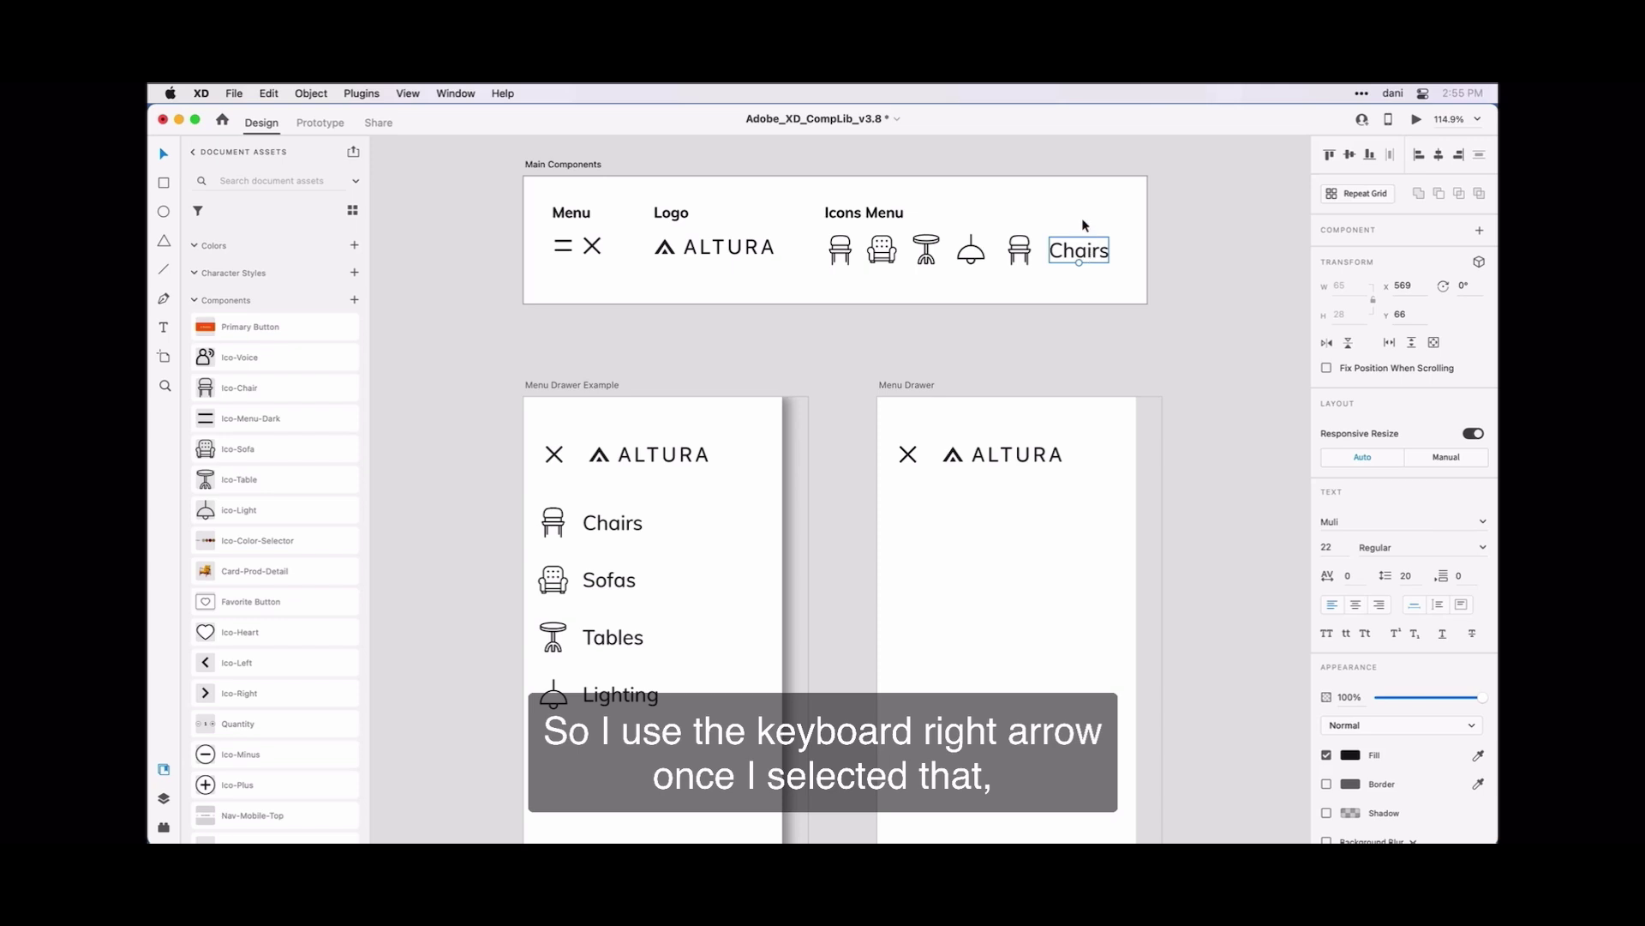
pyautogui.press('Escape')
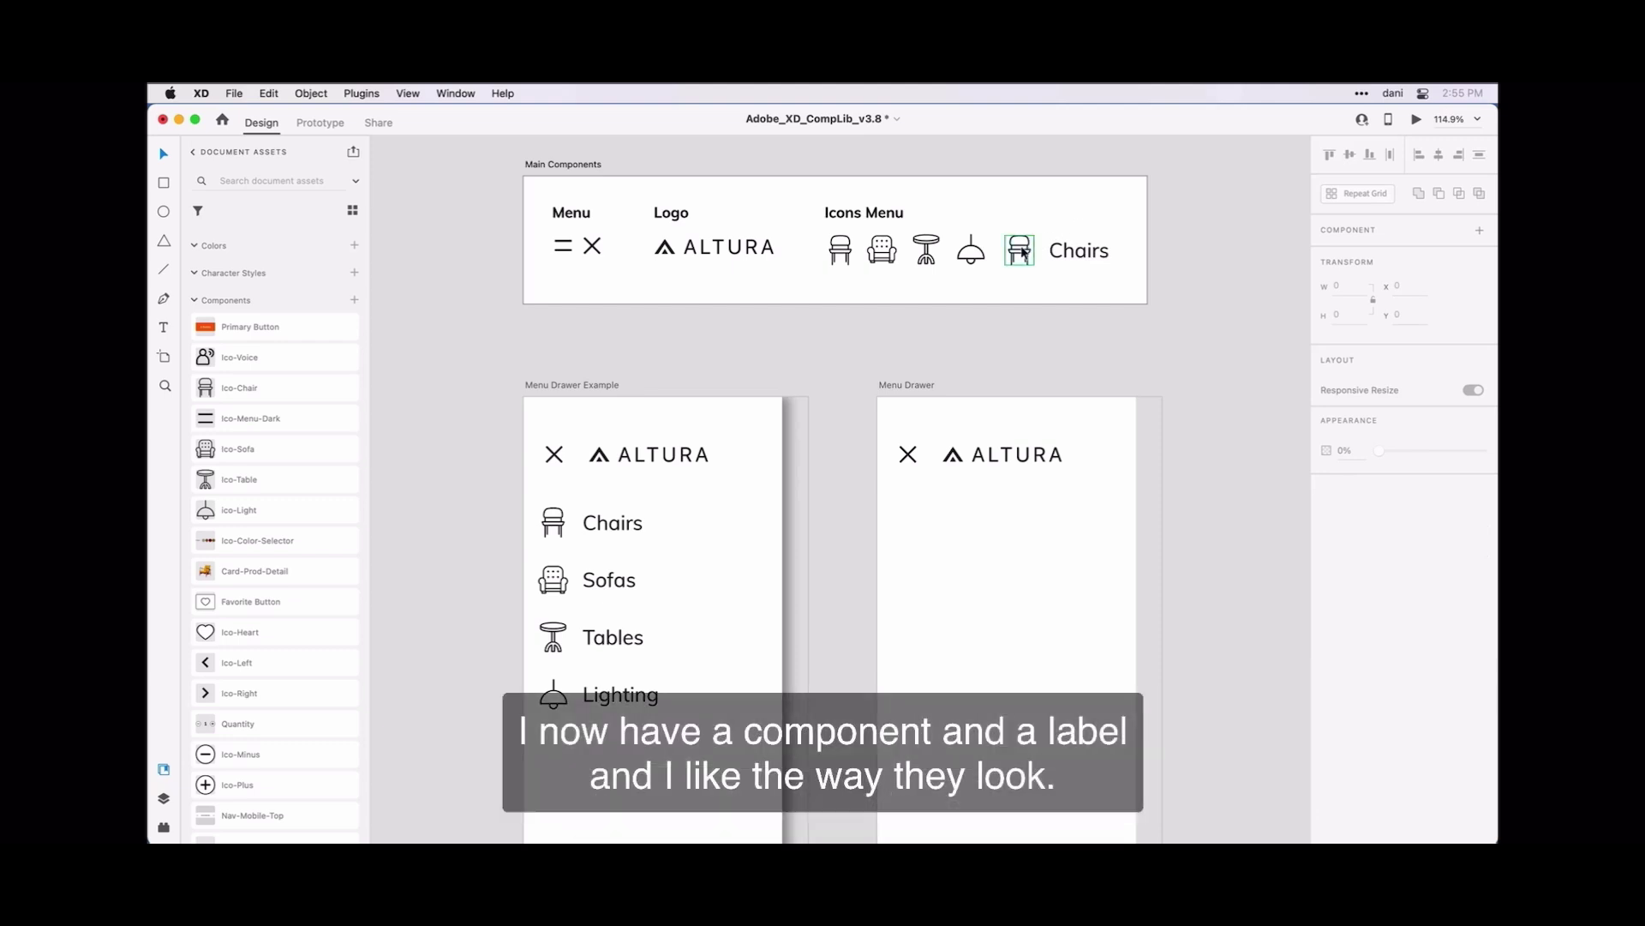
pyautogui.click(1024, 252)
pyautogui.click(1058, 250)
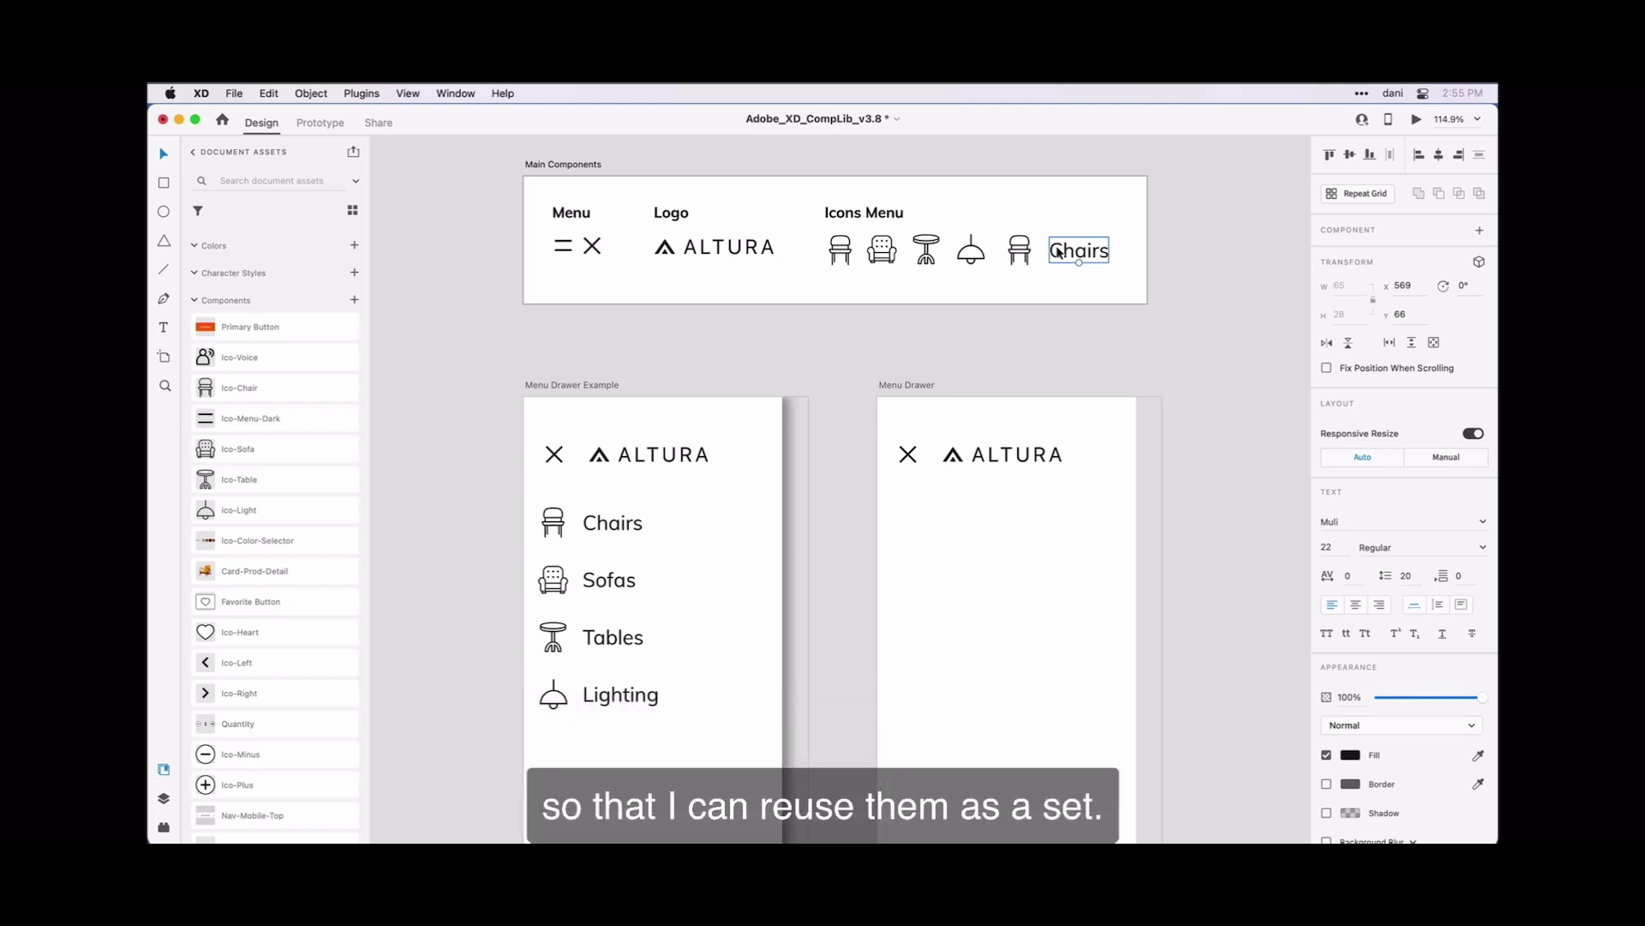
# - Group the duplicate chair icon and Chairs label into one 113 × 32 group
pyautogui.click(1107, 221)
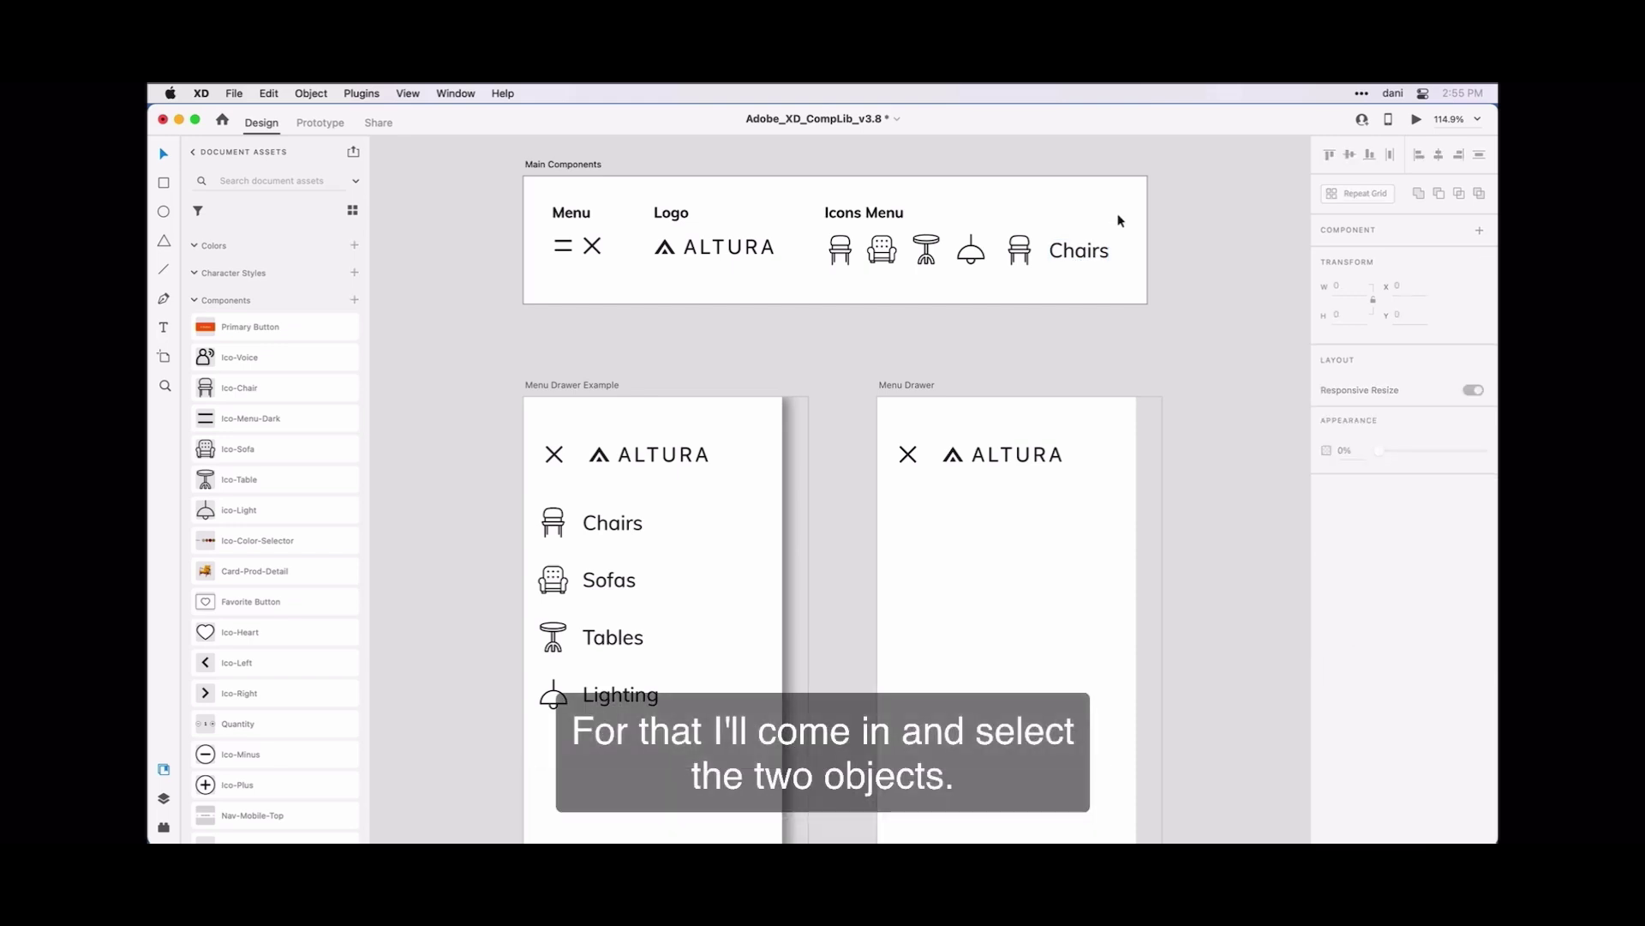
pyautogui.moveTo(1118, 219); pyautogui.dragTo(1019, 270)
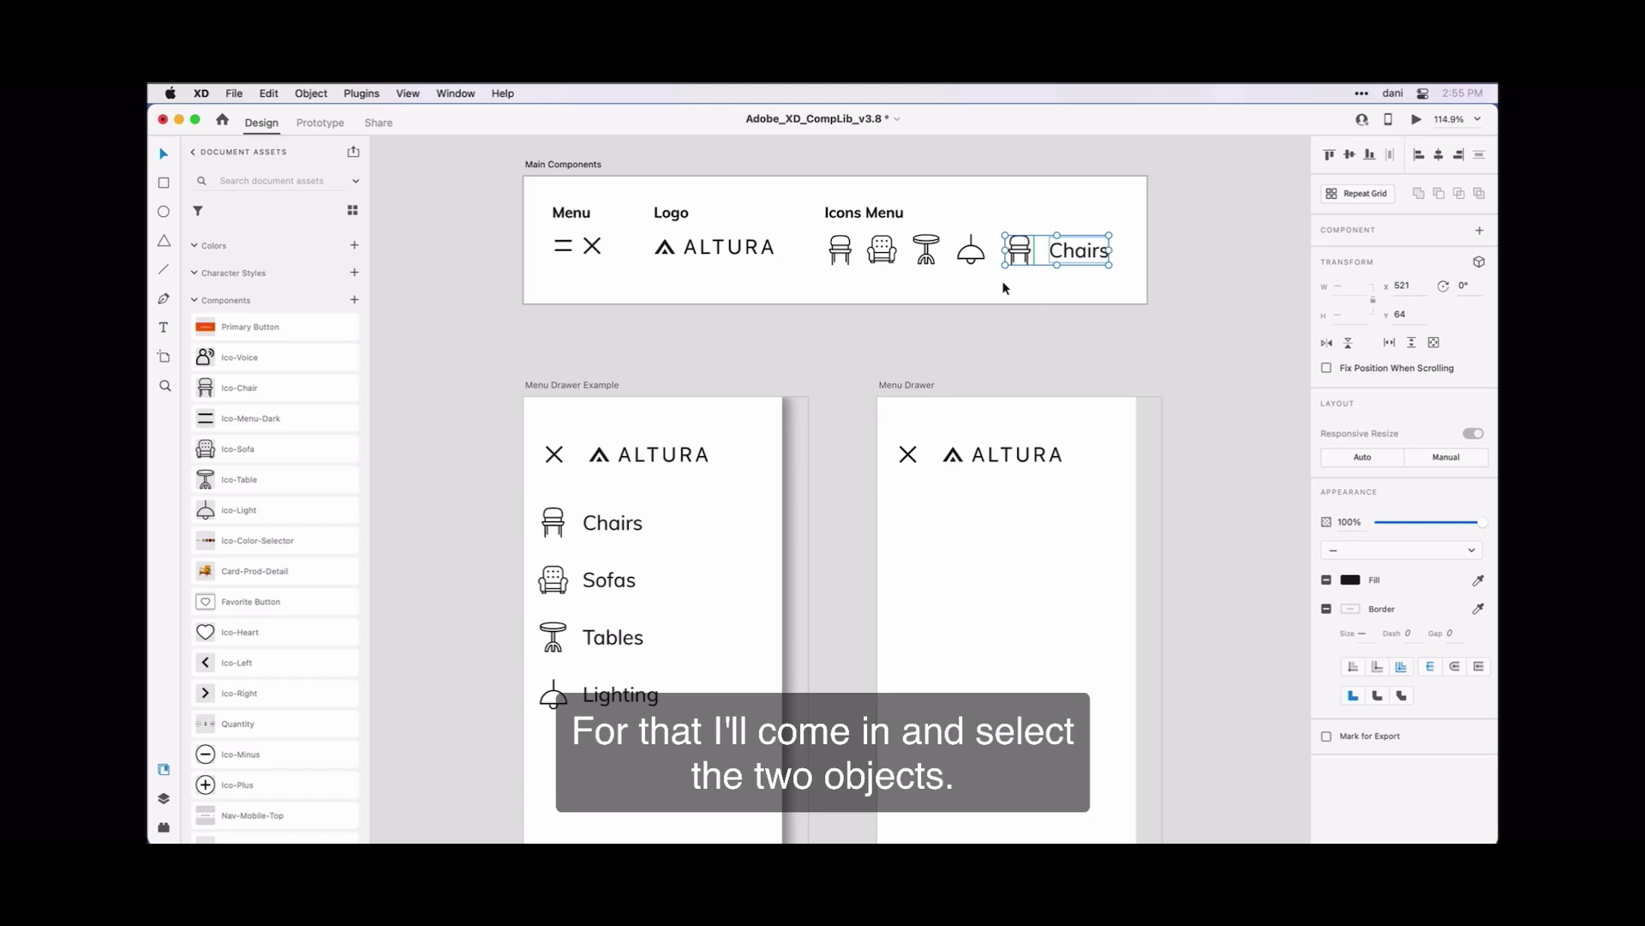
pyautogui.rightClick(1078, 258)
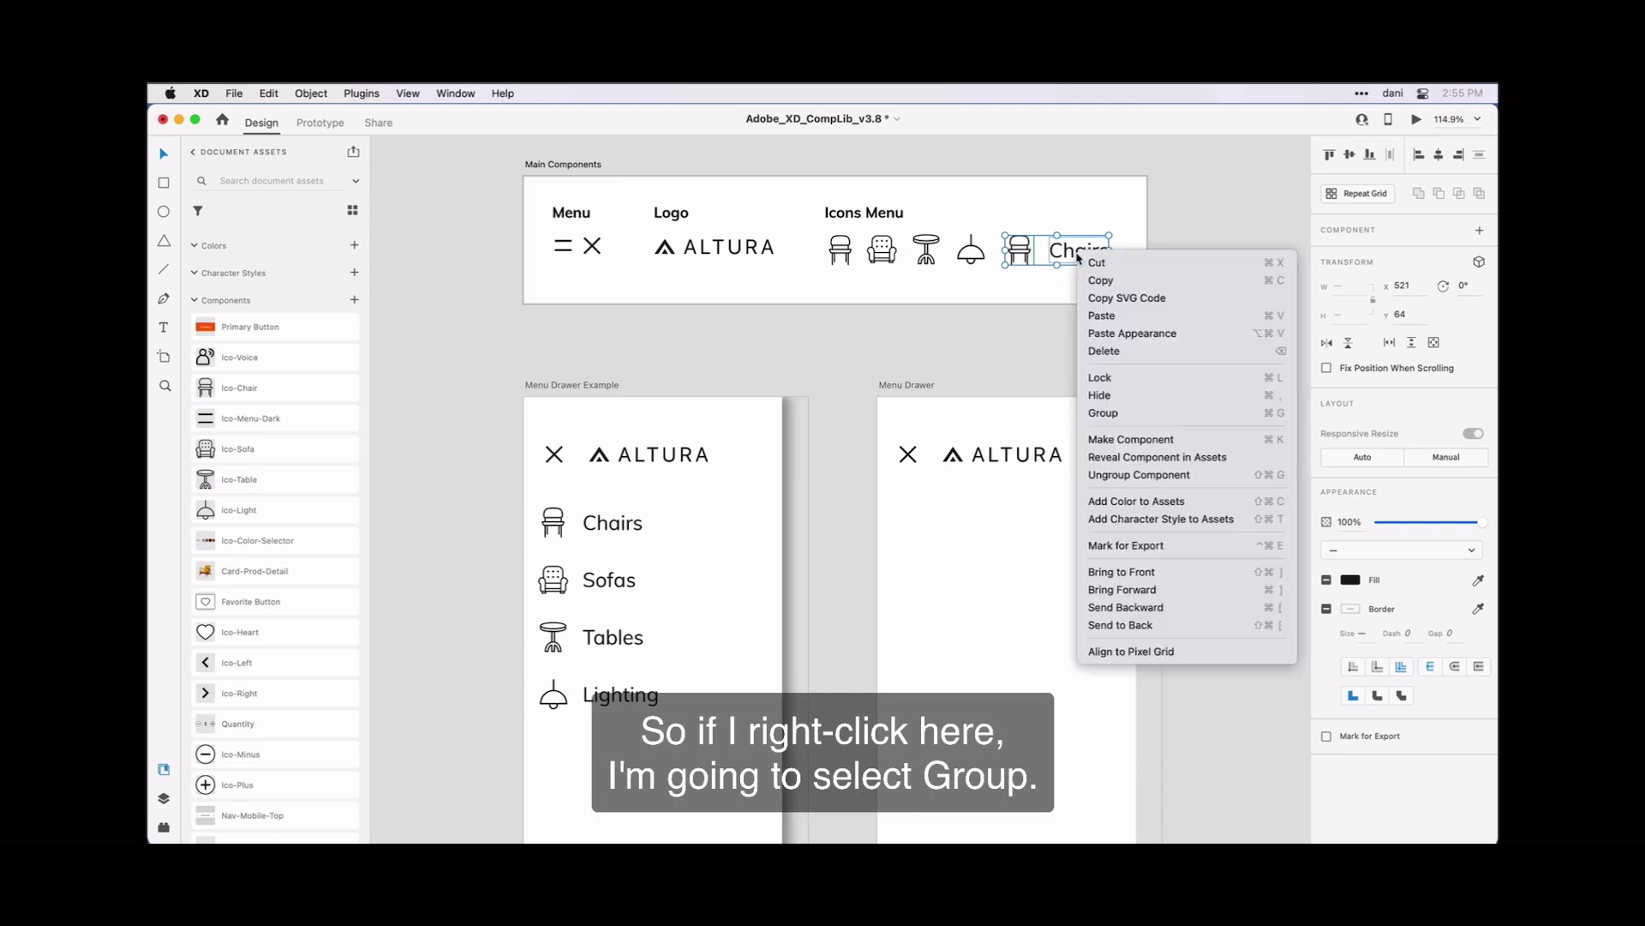
pyautogui.click(1177, 411)
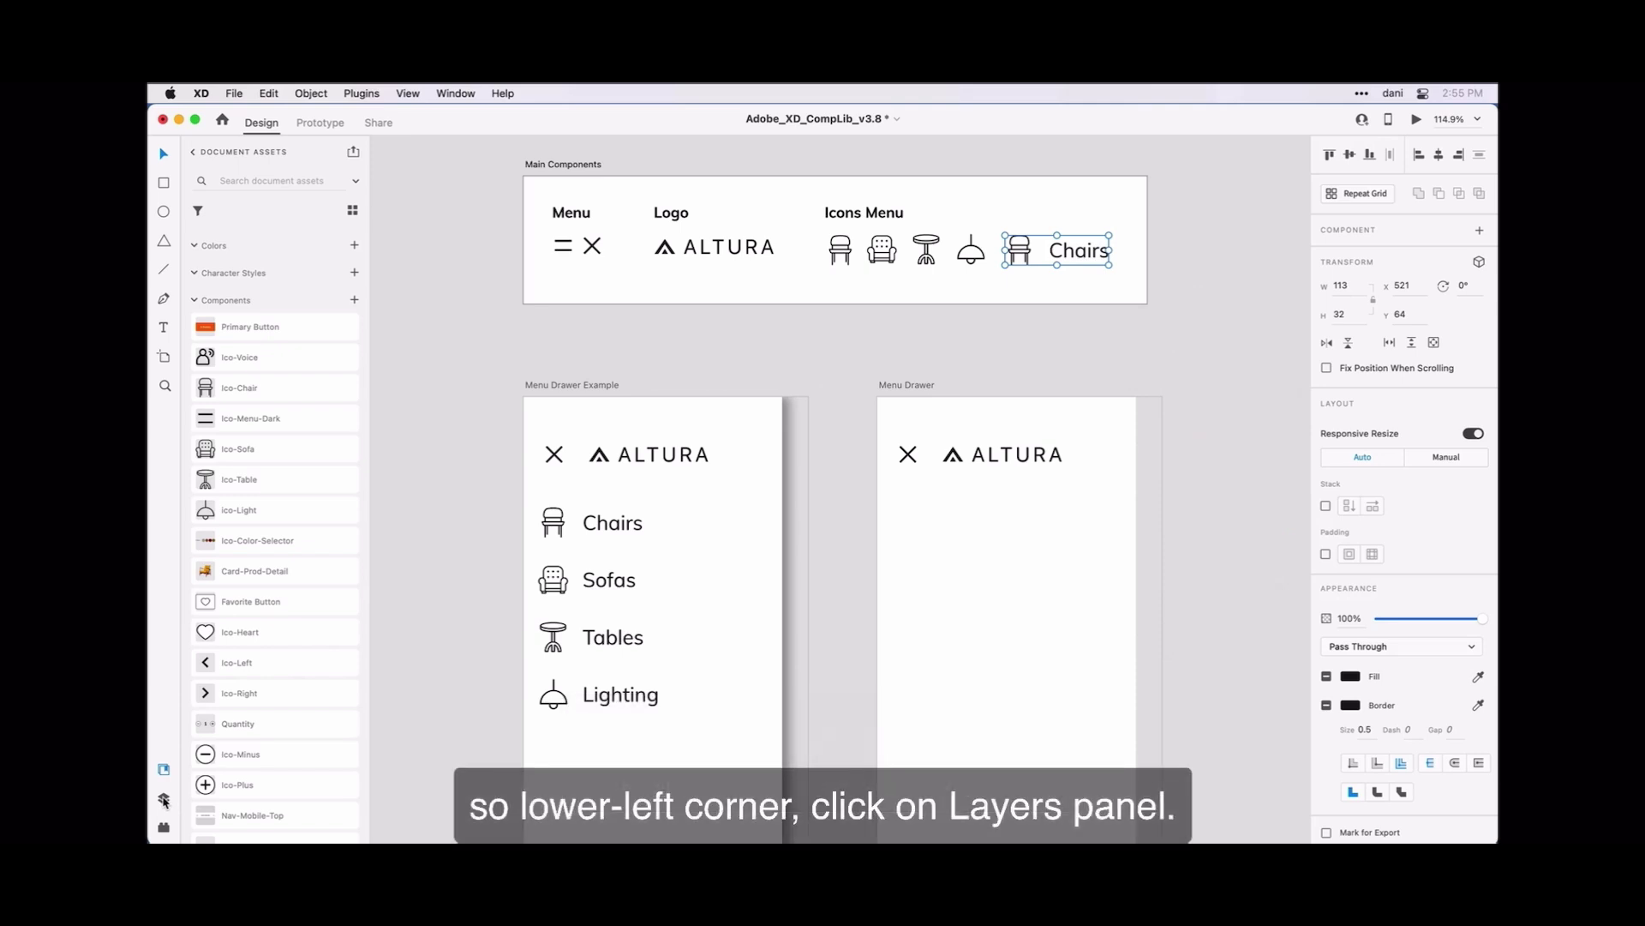
# - In the Layers panel, rename Group 75149 to 'Menu Item Lockup'
pyautogui.click(164, 799)
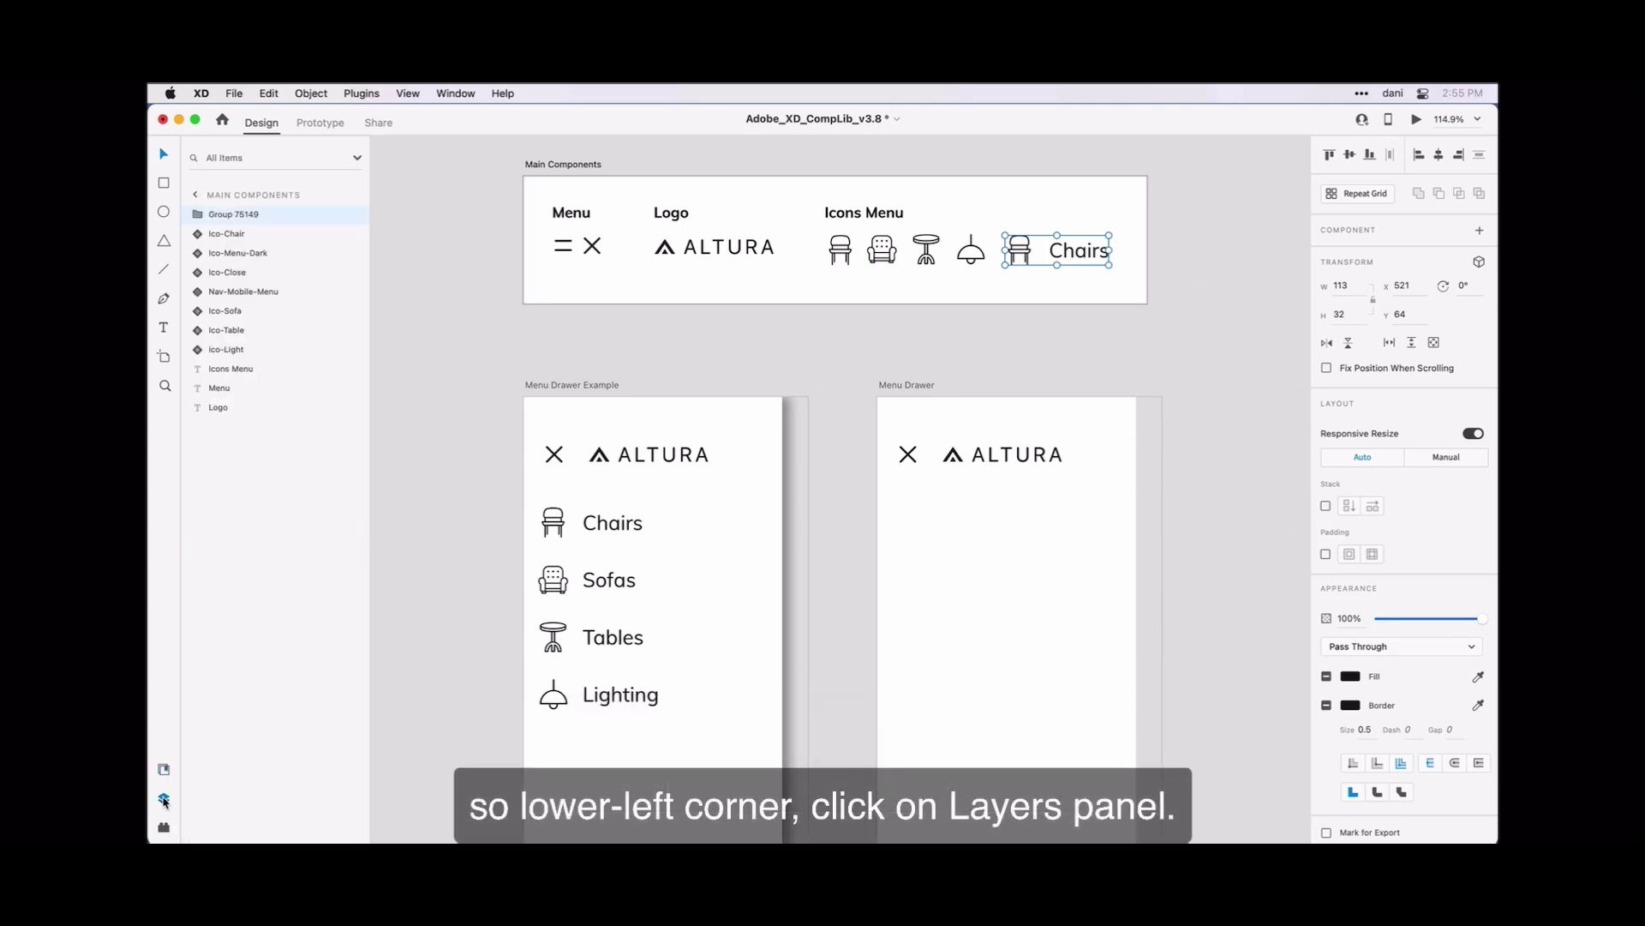
pyautogui.click(247, 224)
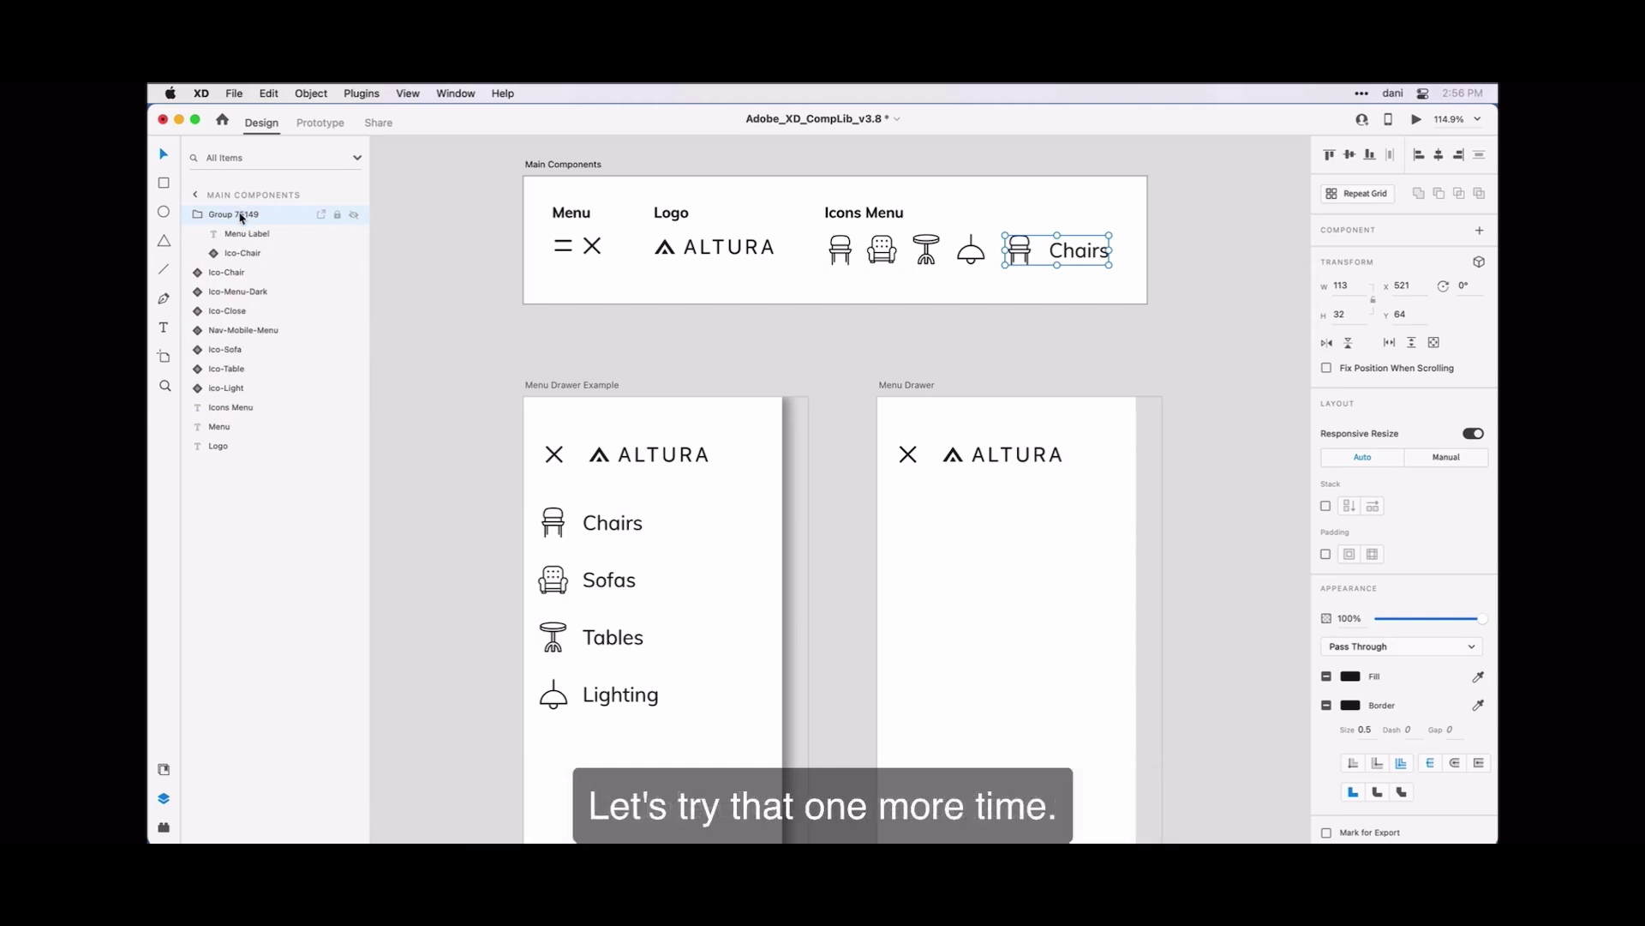
pyautogui.doubleClick(242, 215)
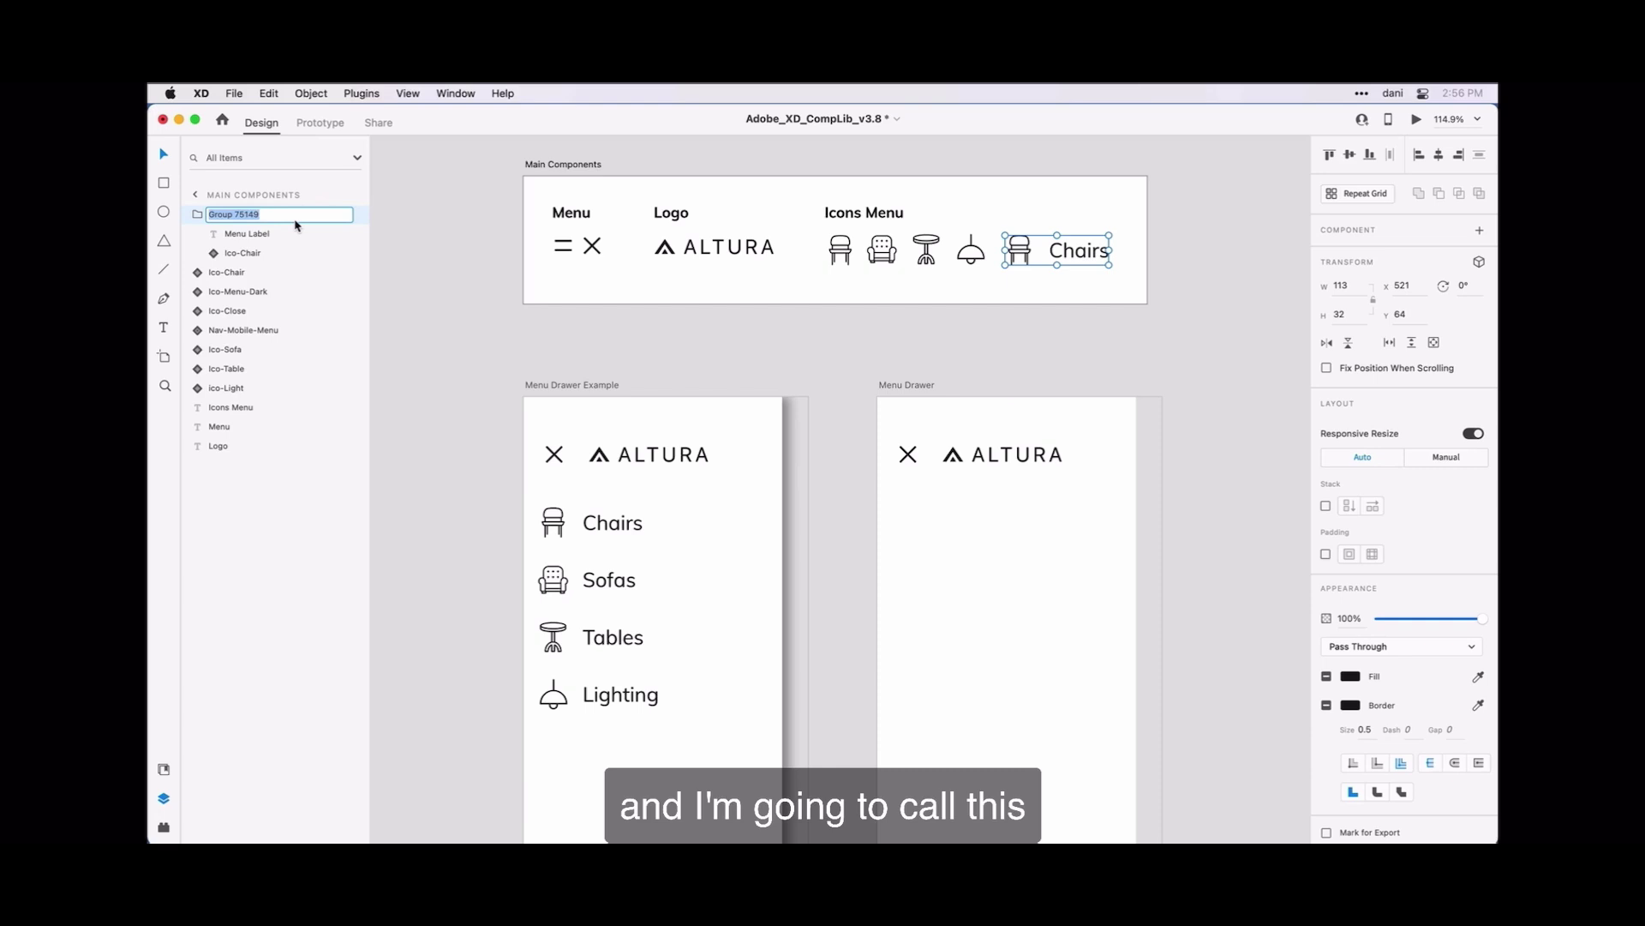
pyautogui.write('Men')
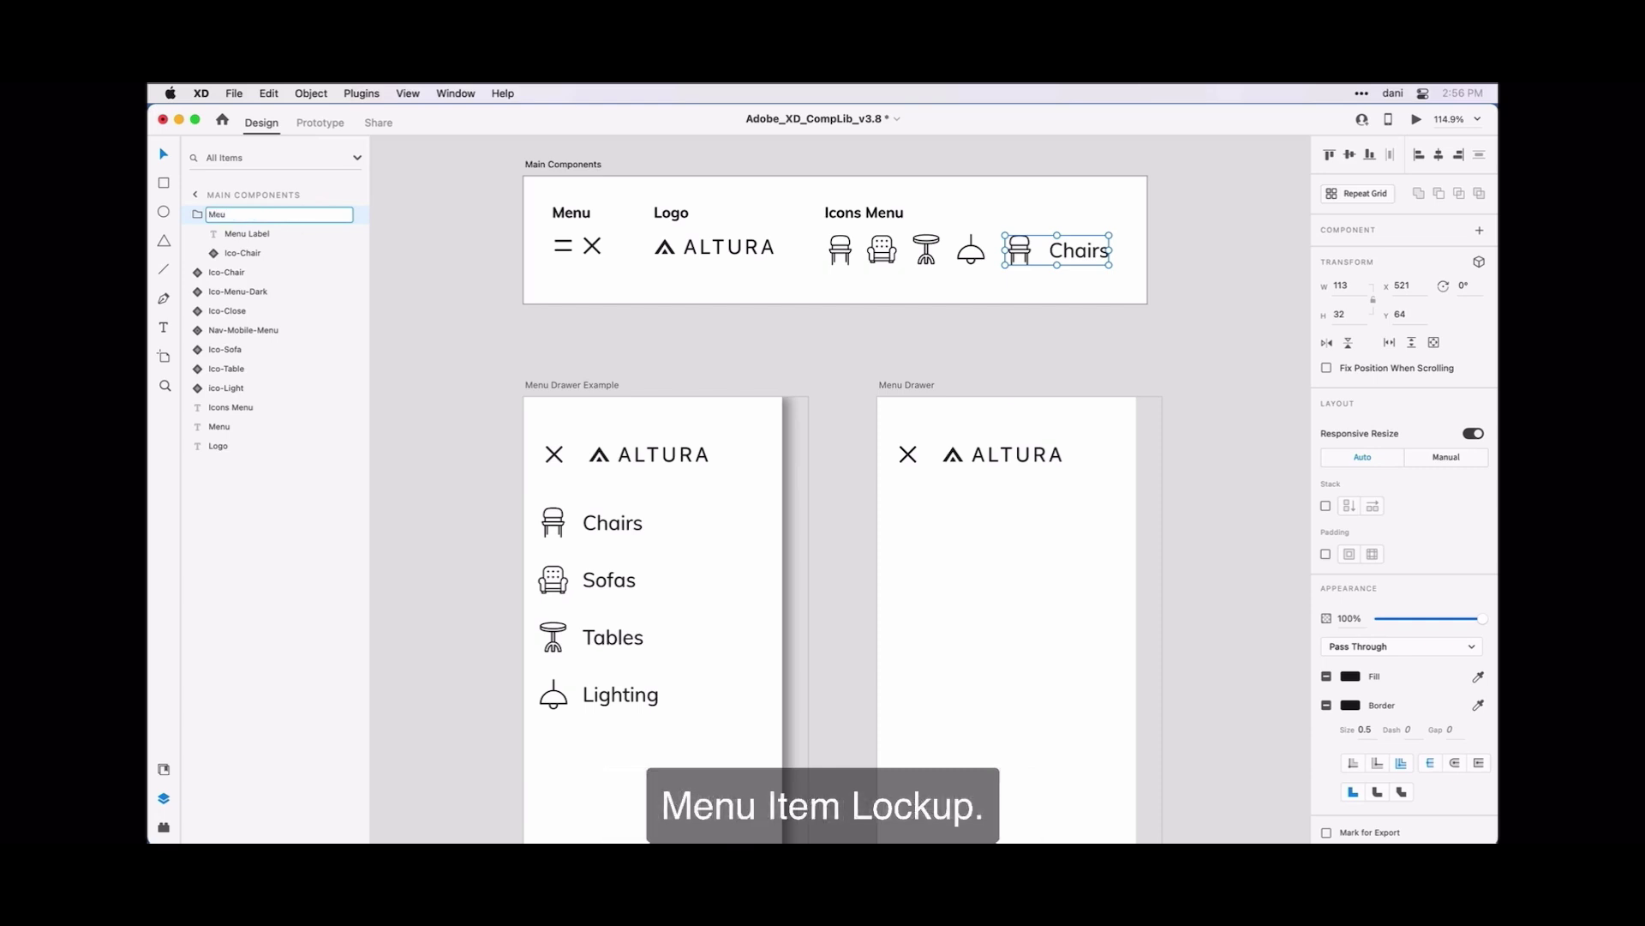
pyautogui.write('u')
pyautogui.write(' Itme')
pyautogui.press('BackSpace')
pyautogui.press('BackSpace')
pyautogui.write('em Loc')
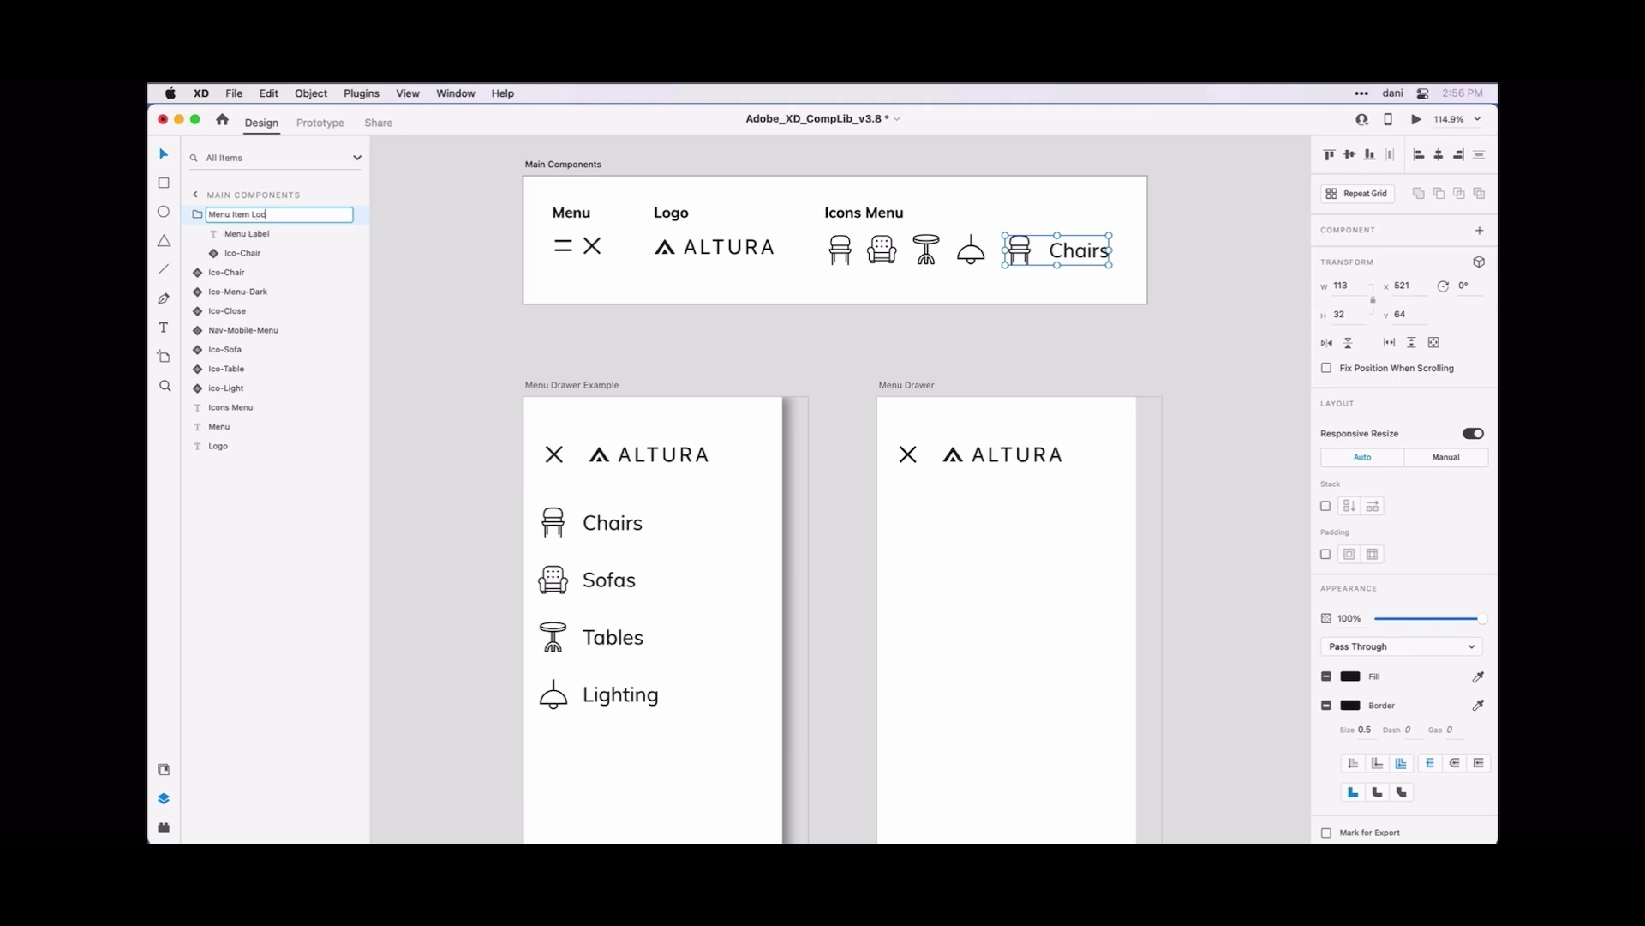
pyautogui.write('kup')
pyautogui.press('Return')
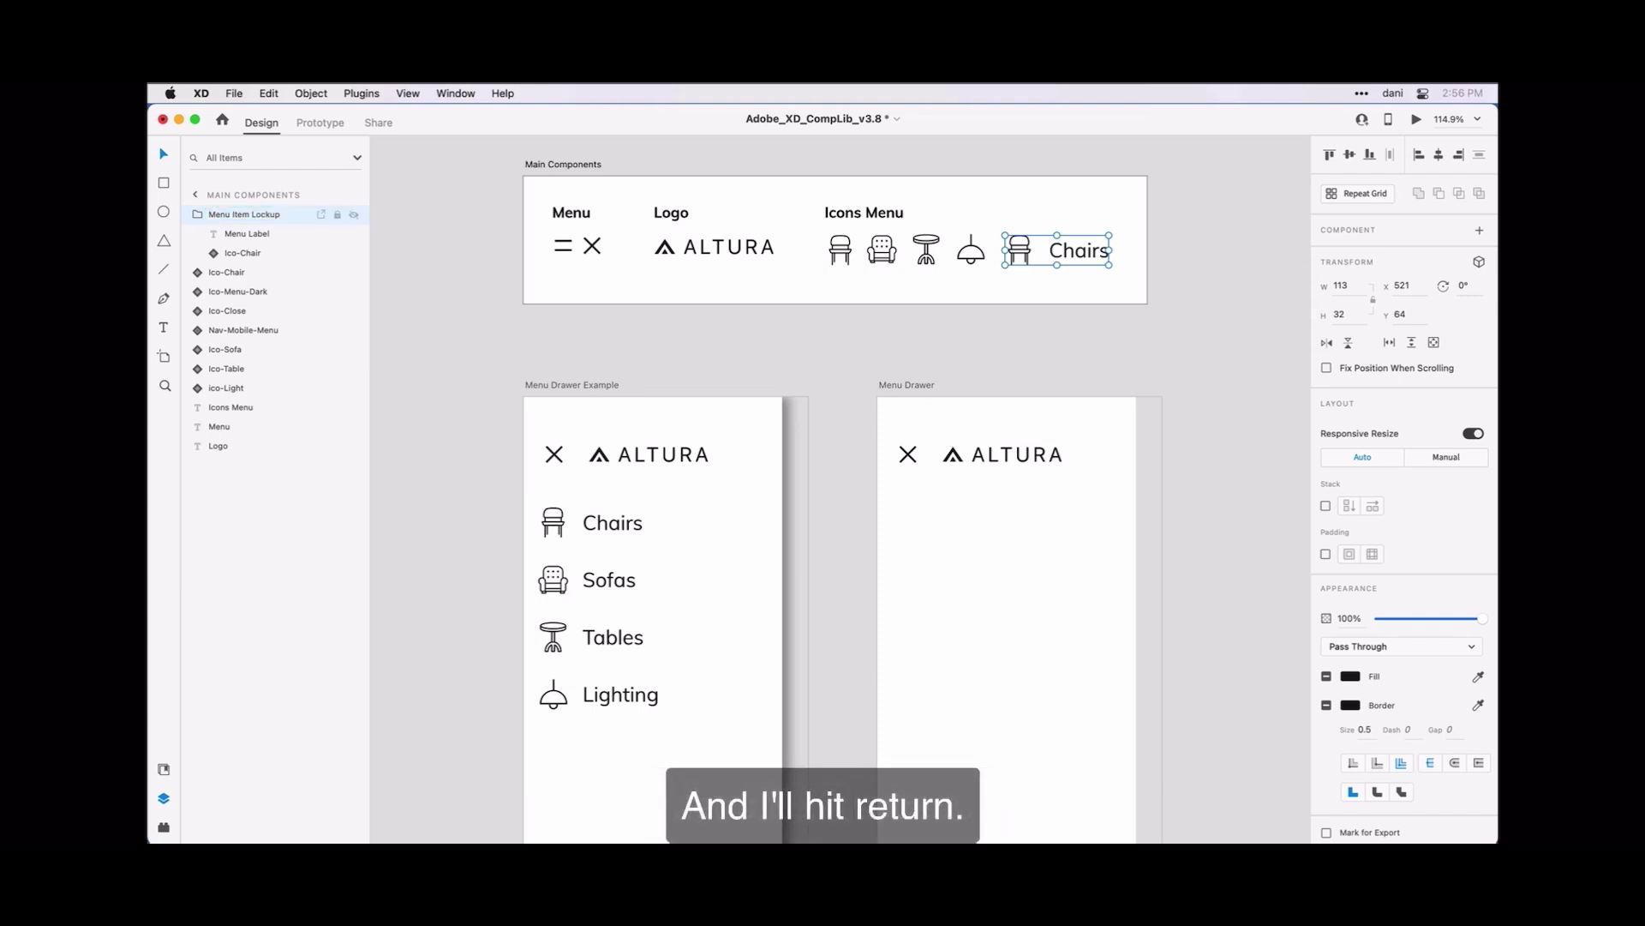
# - Make Menu Item Lockup a main component and find it first in the Assets Components list
pyautogui.rightClick(1093, 251)
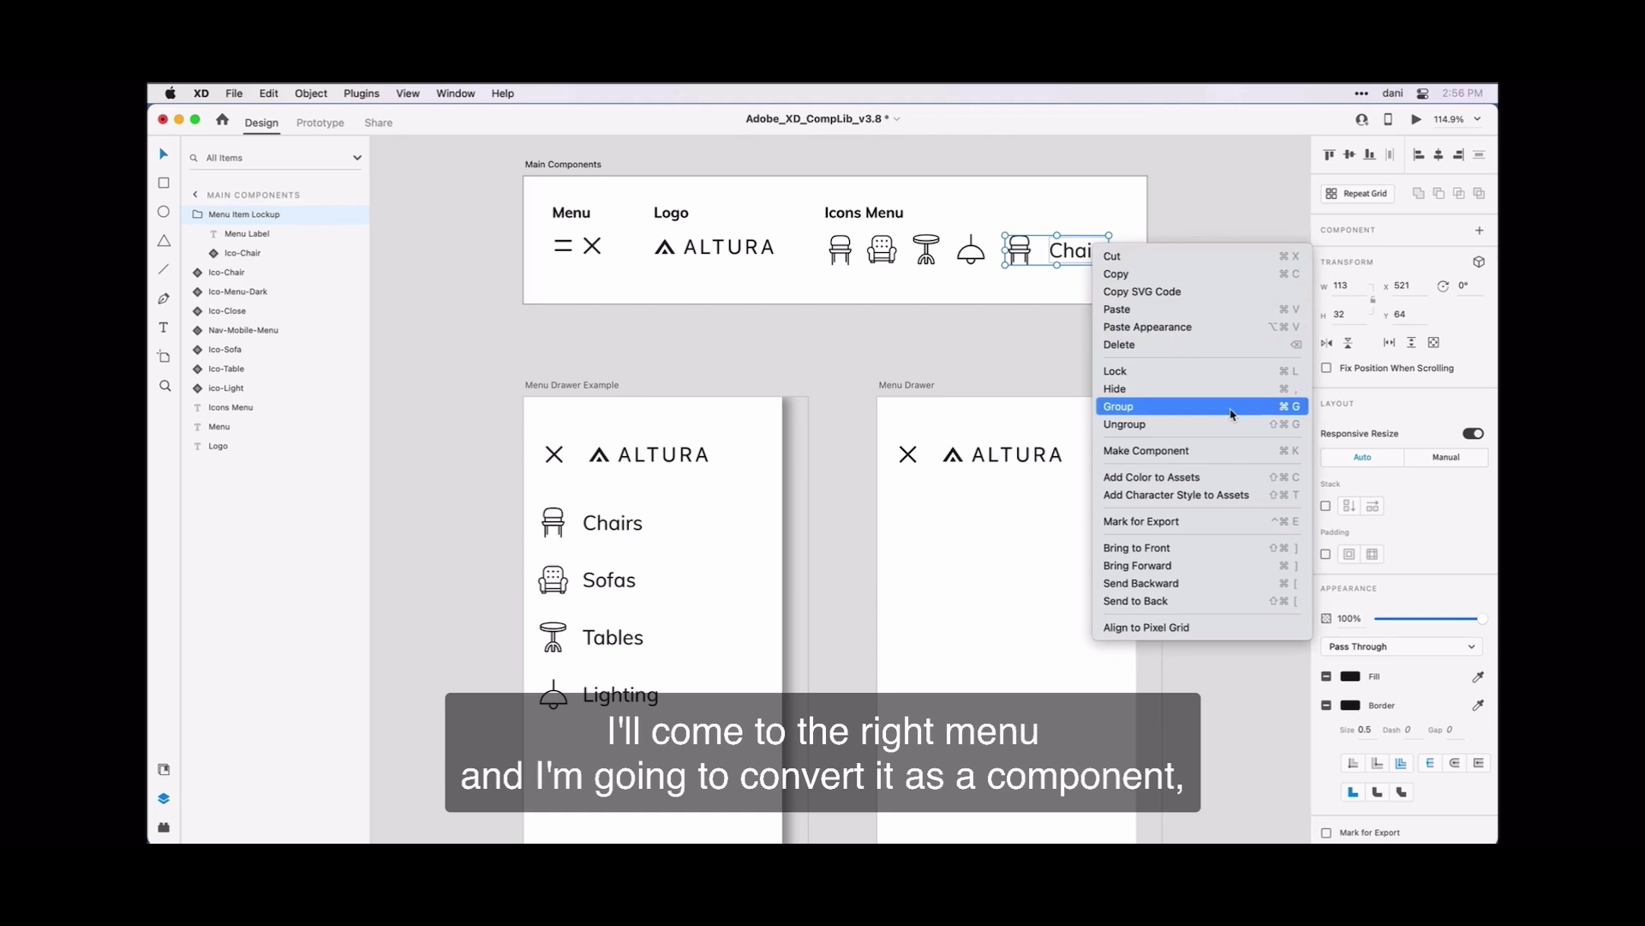
pyautogui.click(1248, 451)
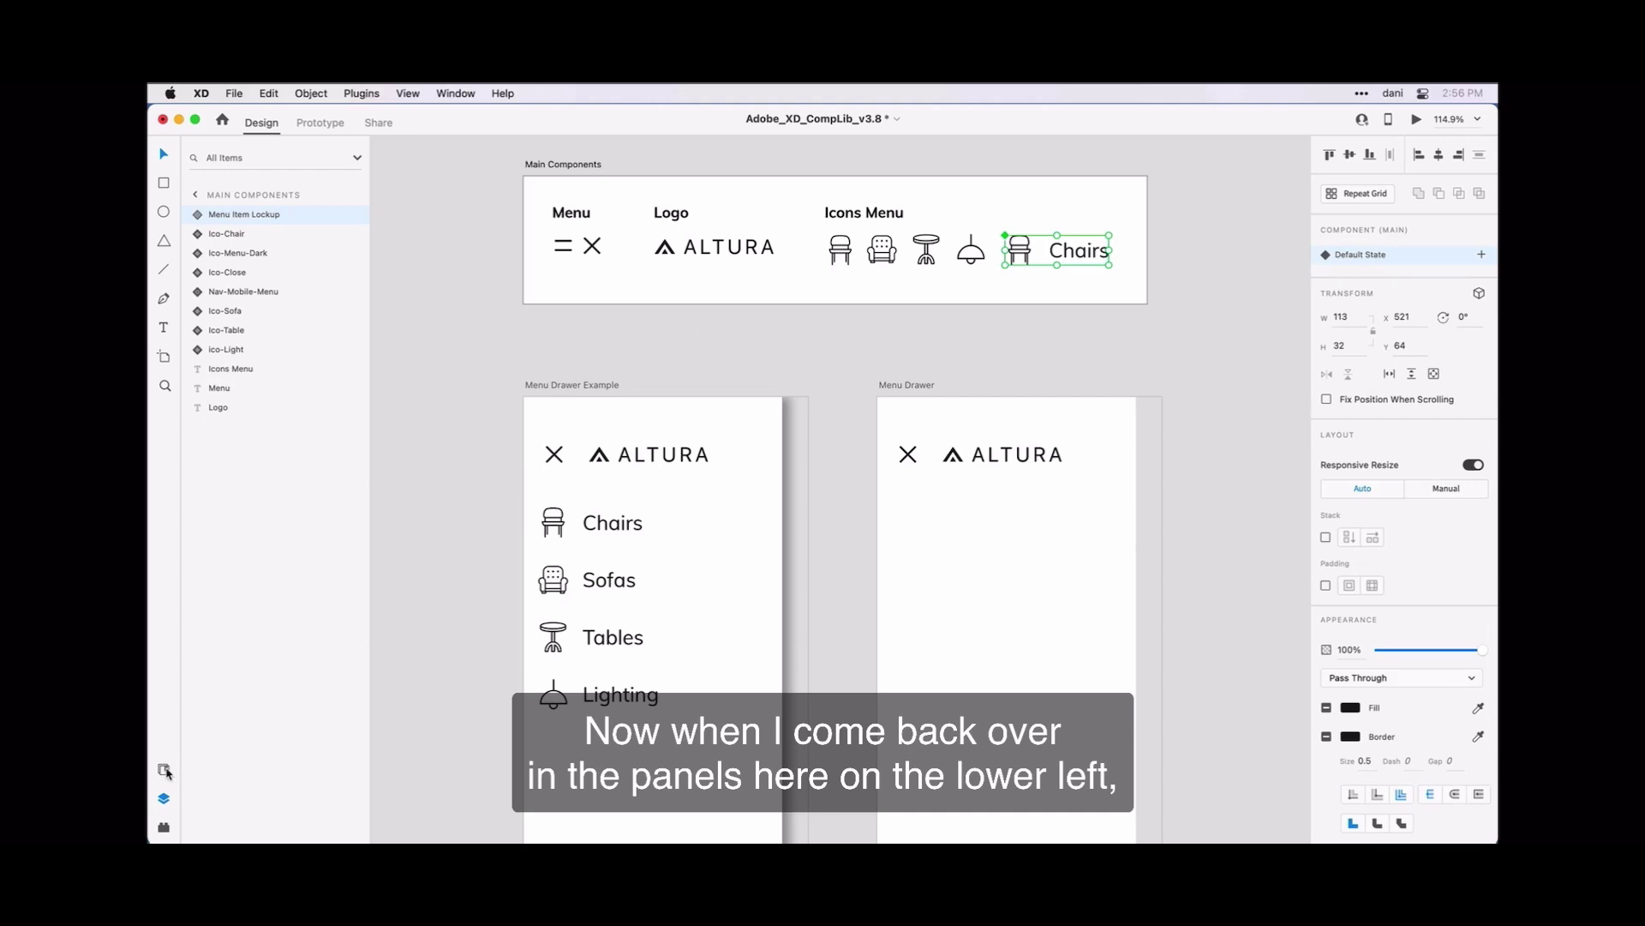
pyautogui.click(164, 770)
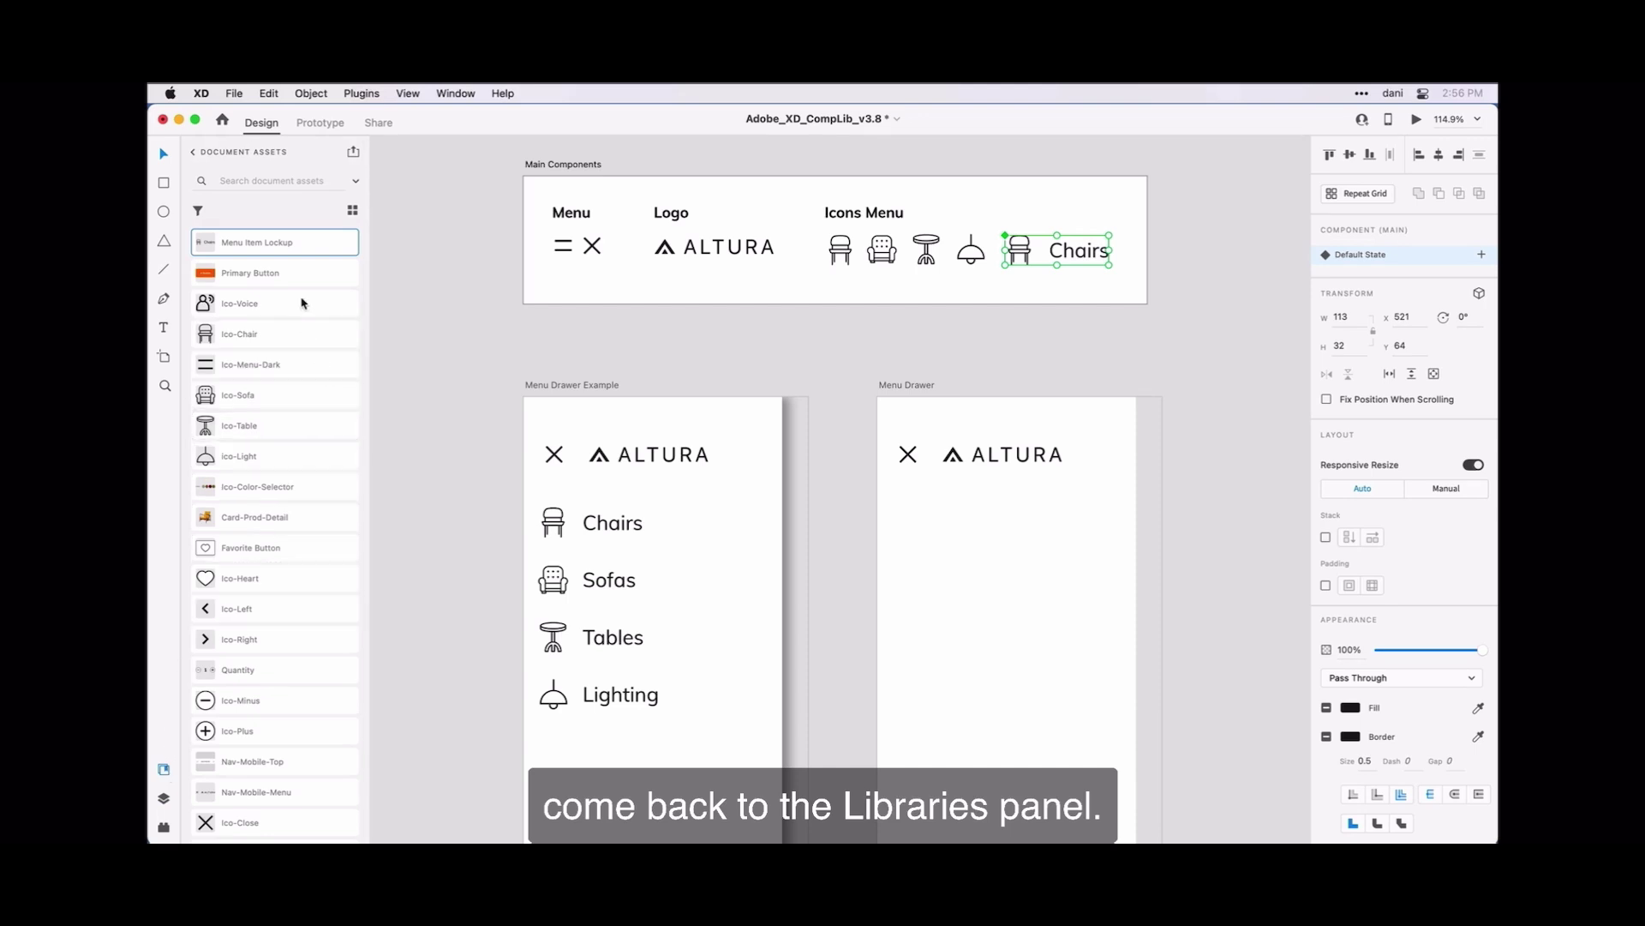
pyautogui.scroll(2, 302, 309)
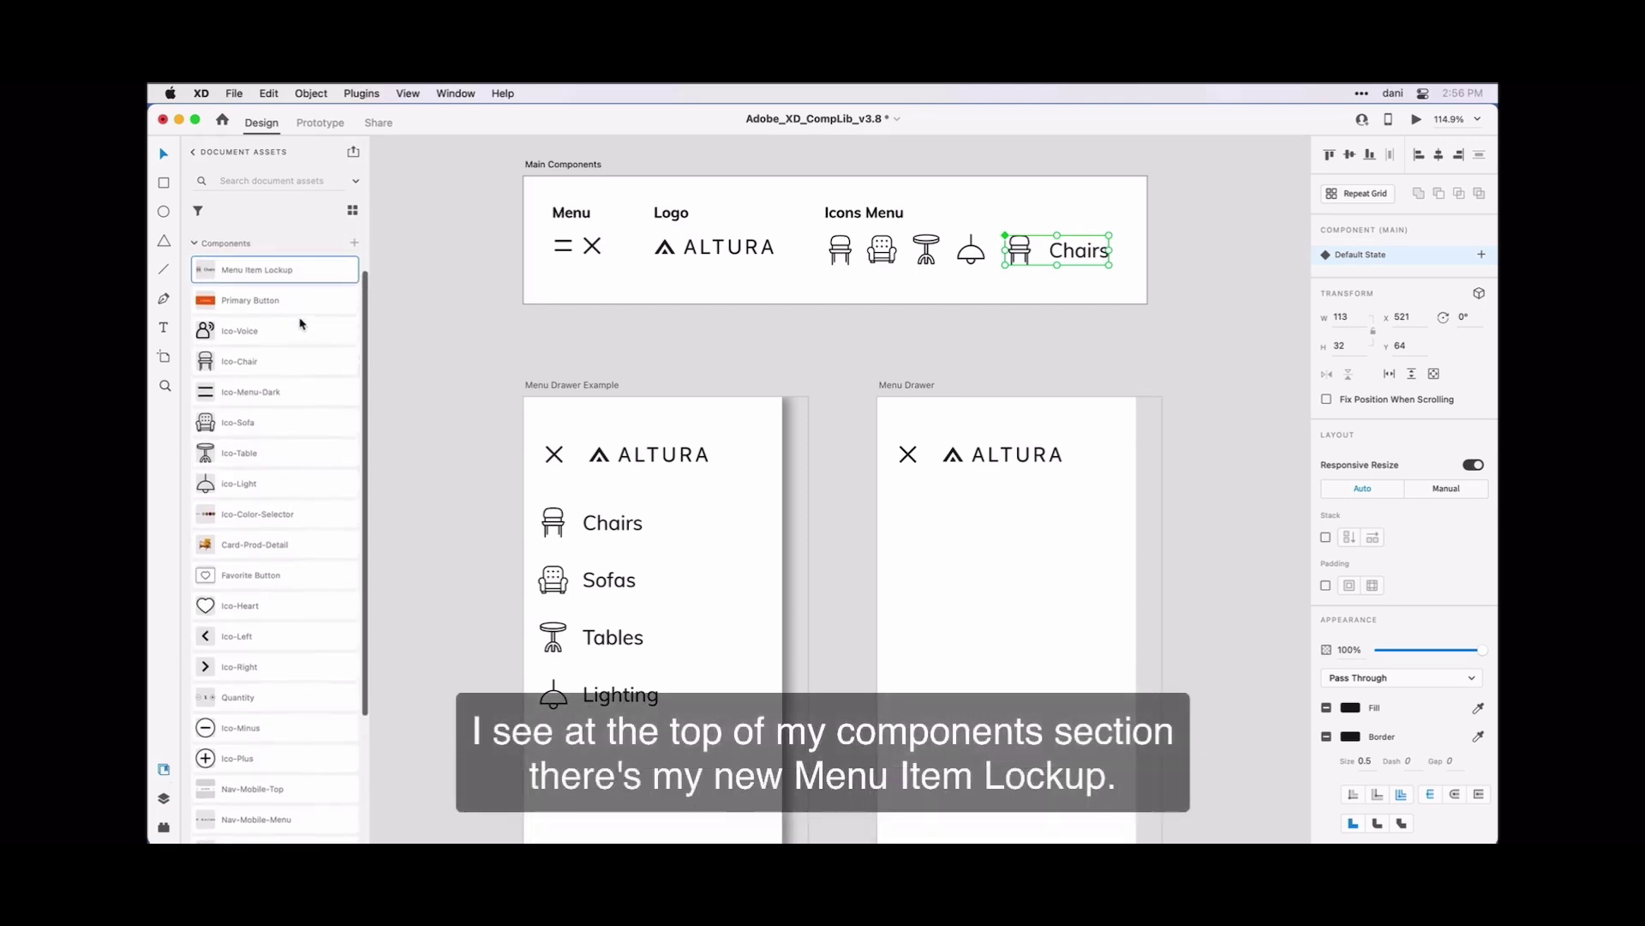
pyautogui.scroll(2, 301, 323)
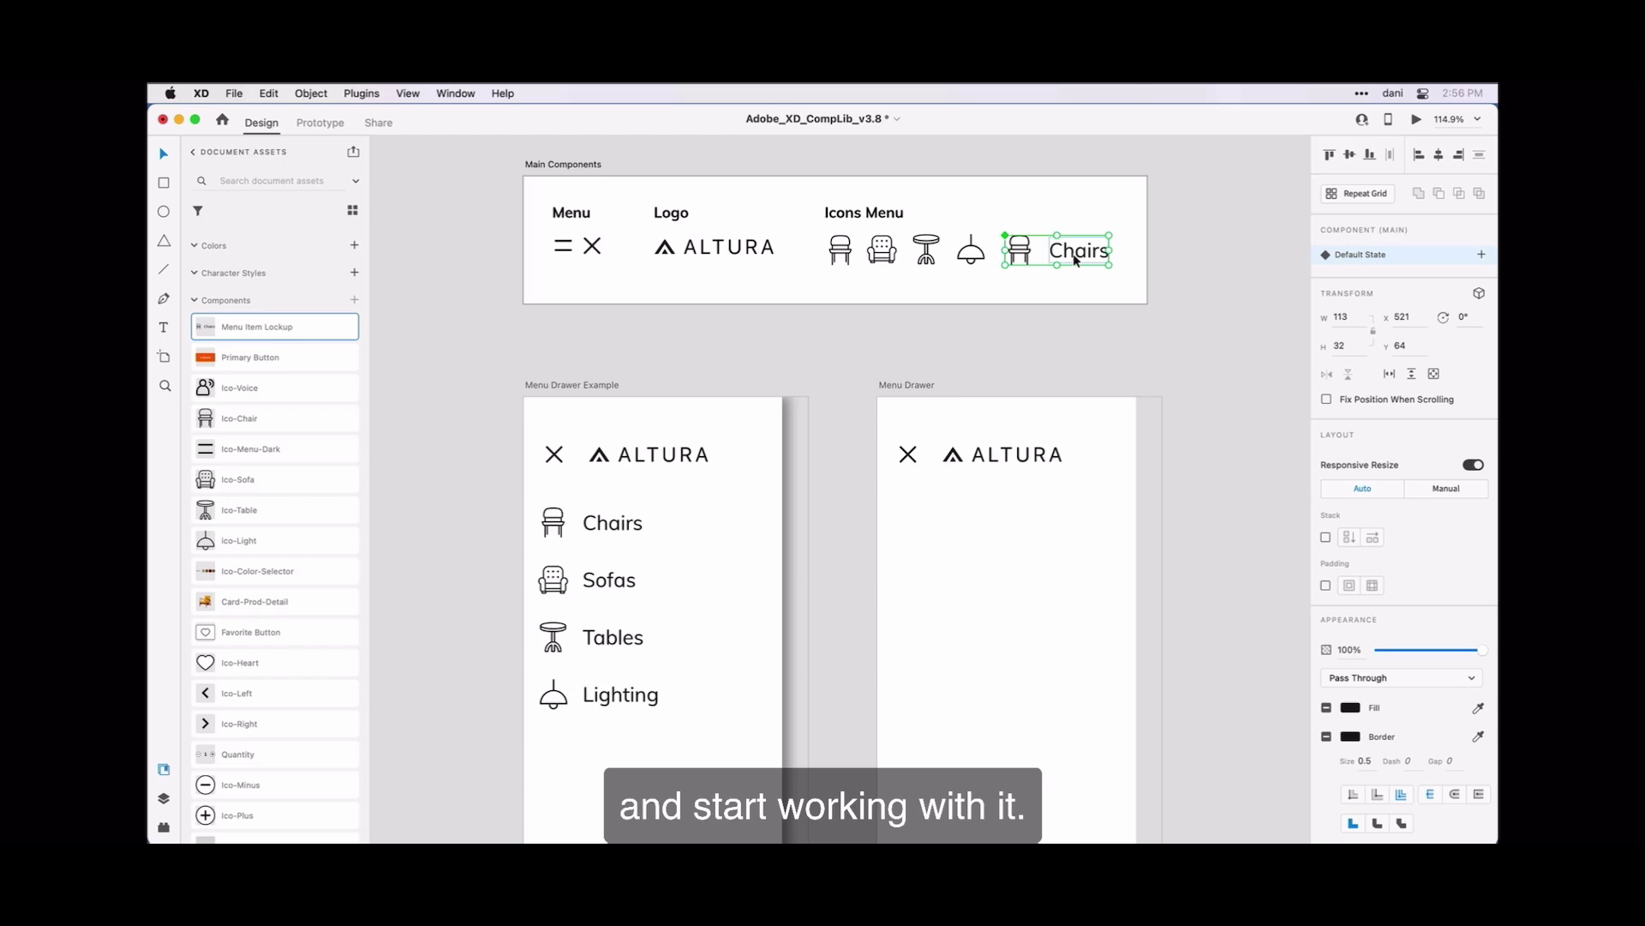
# - Place a Menu Item Lockup under the logo in Menu Drawer, nudging its Chairs label to x 67
pyautogui.moveTo(1077, 260); pyautogui.dragTo(963, 515)
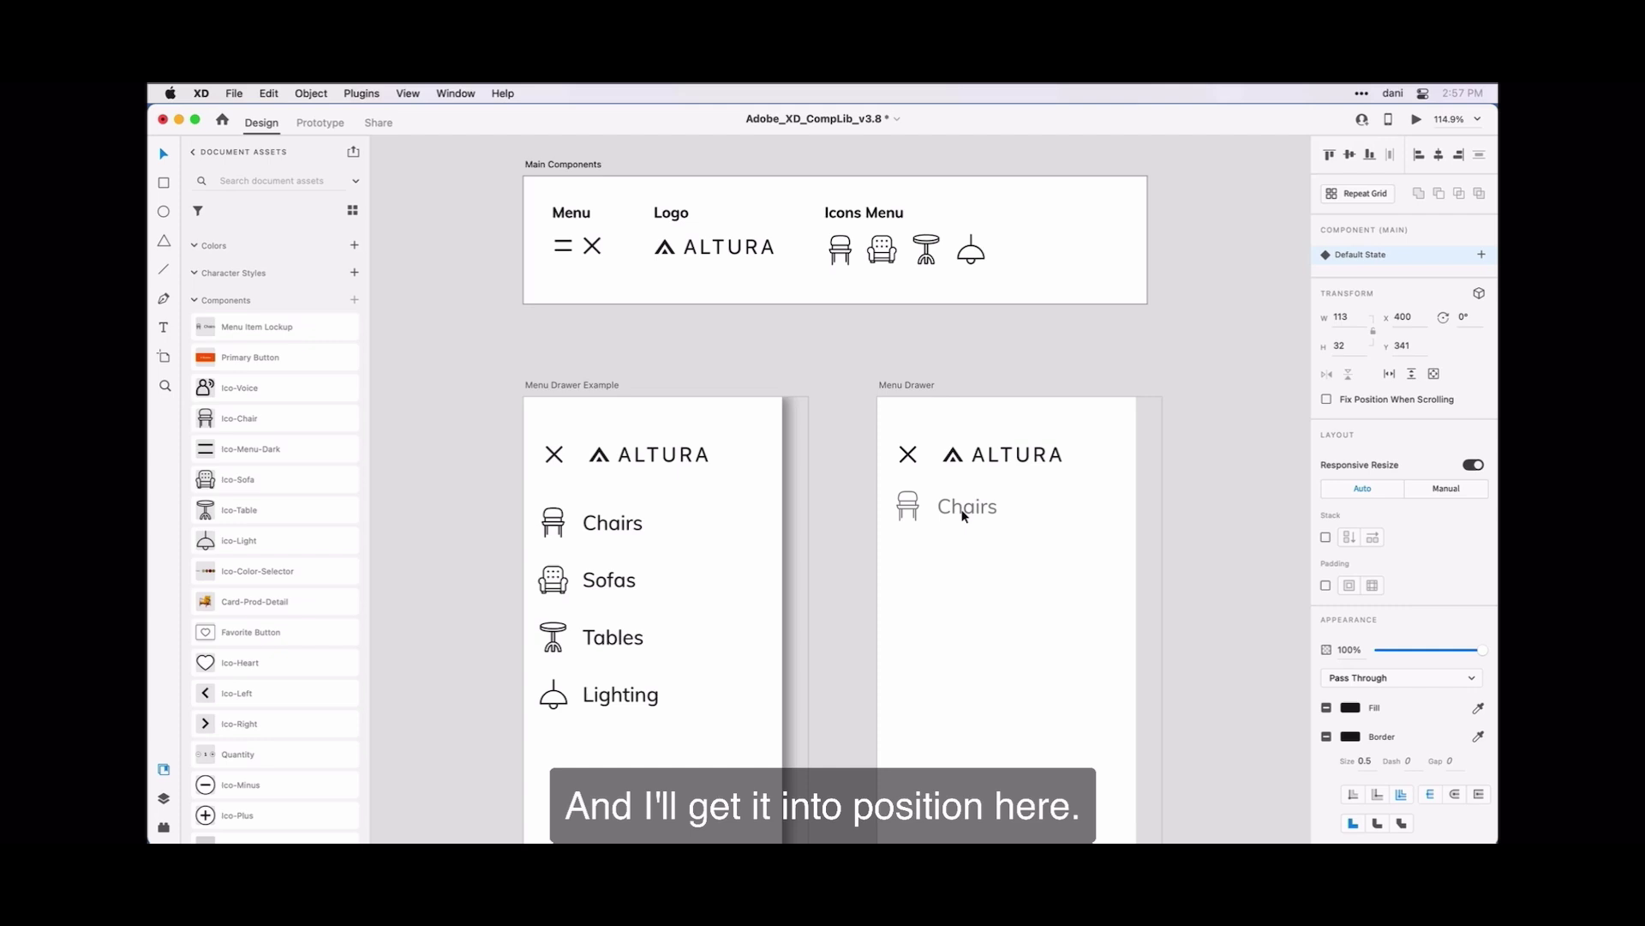
pyautogui.moveTo(963, 515); pyautogui.dragTo(963, 515)
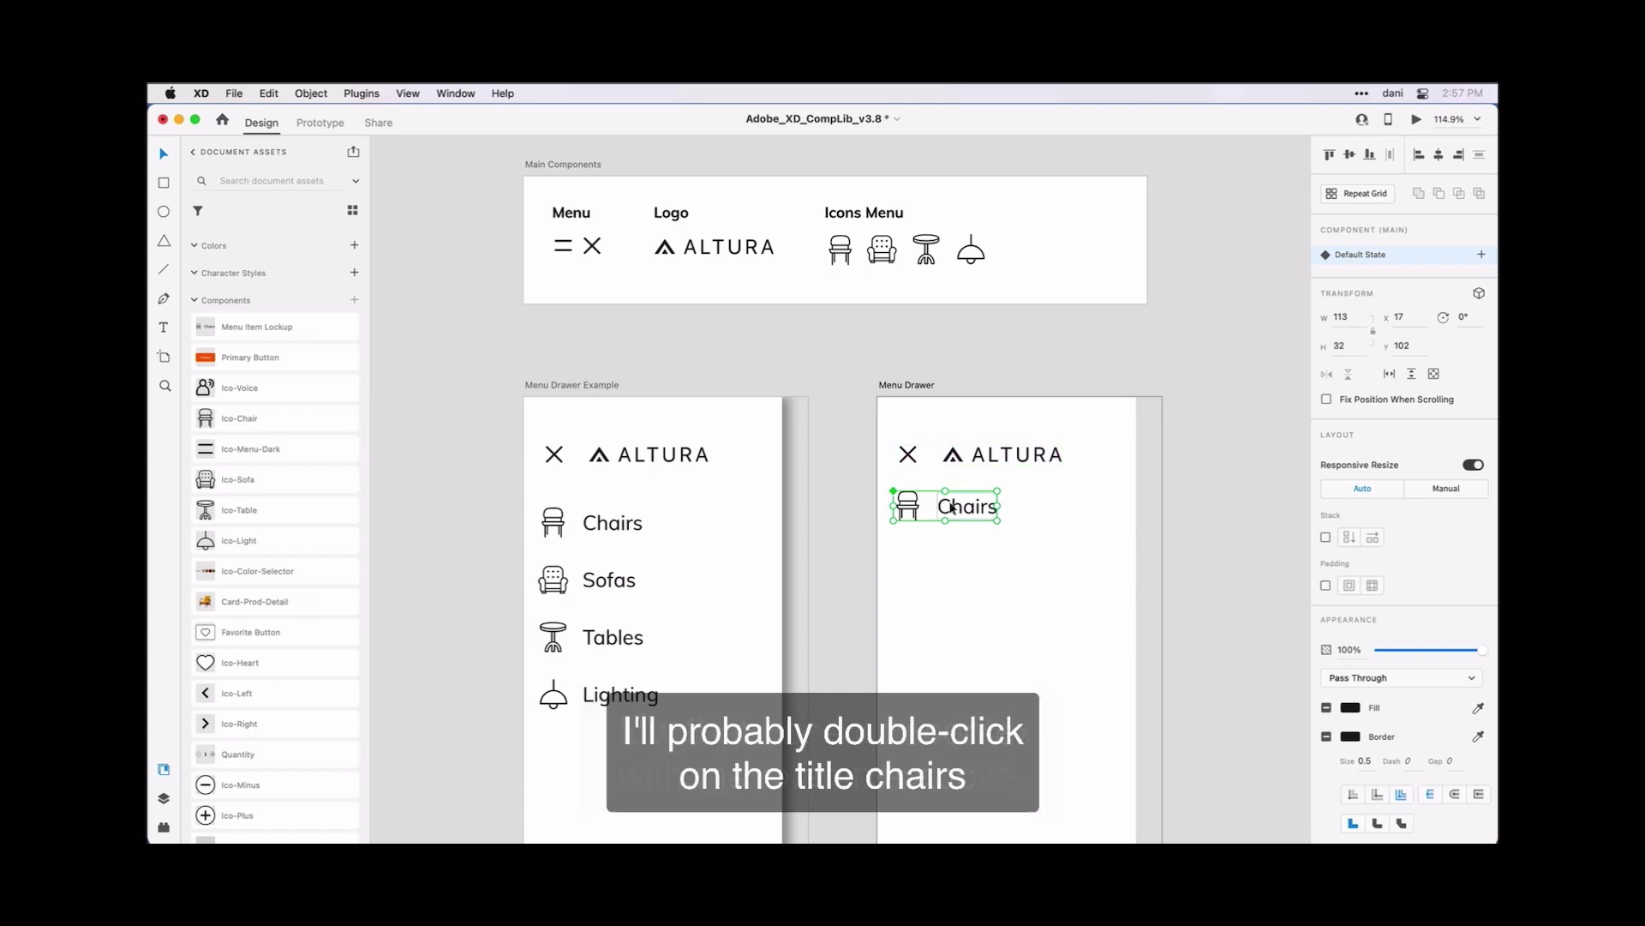
pyautogui.doubleClick(953, 507)
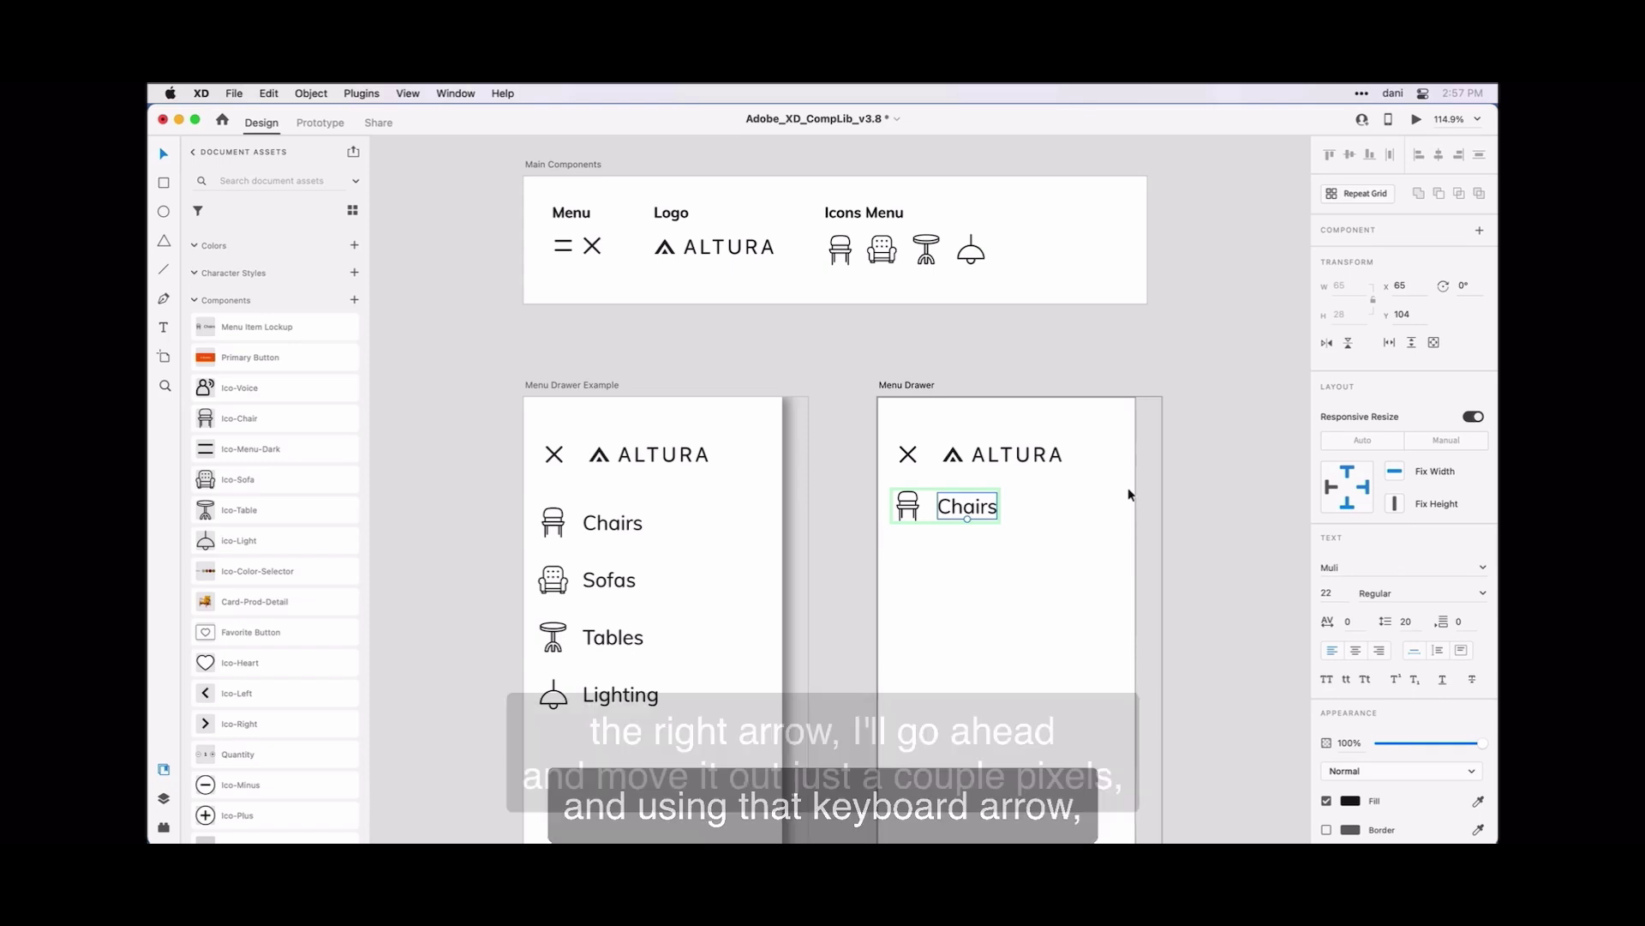
pyautogui.press('Right')
pyautogui.press('Right')
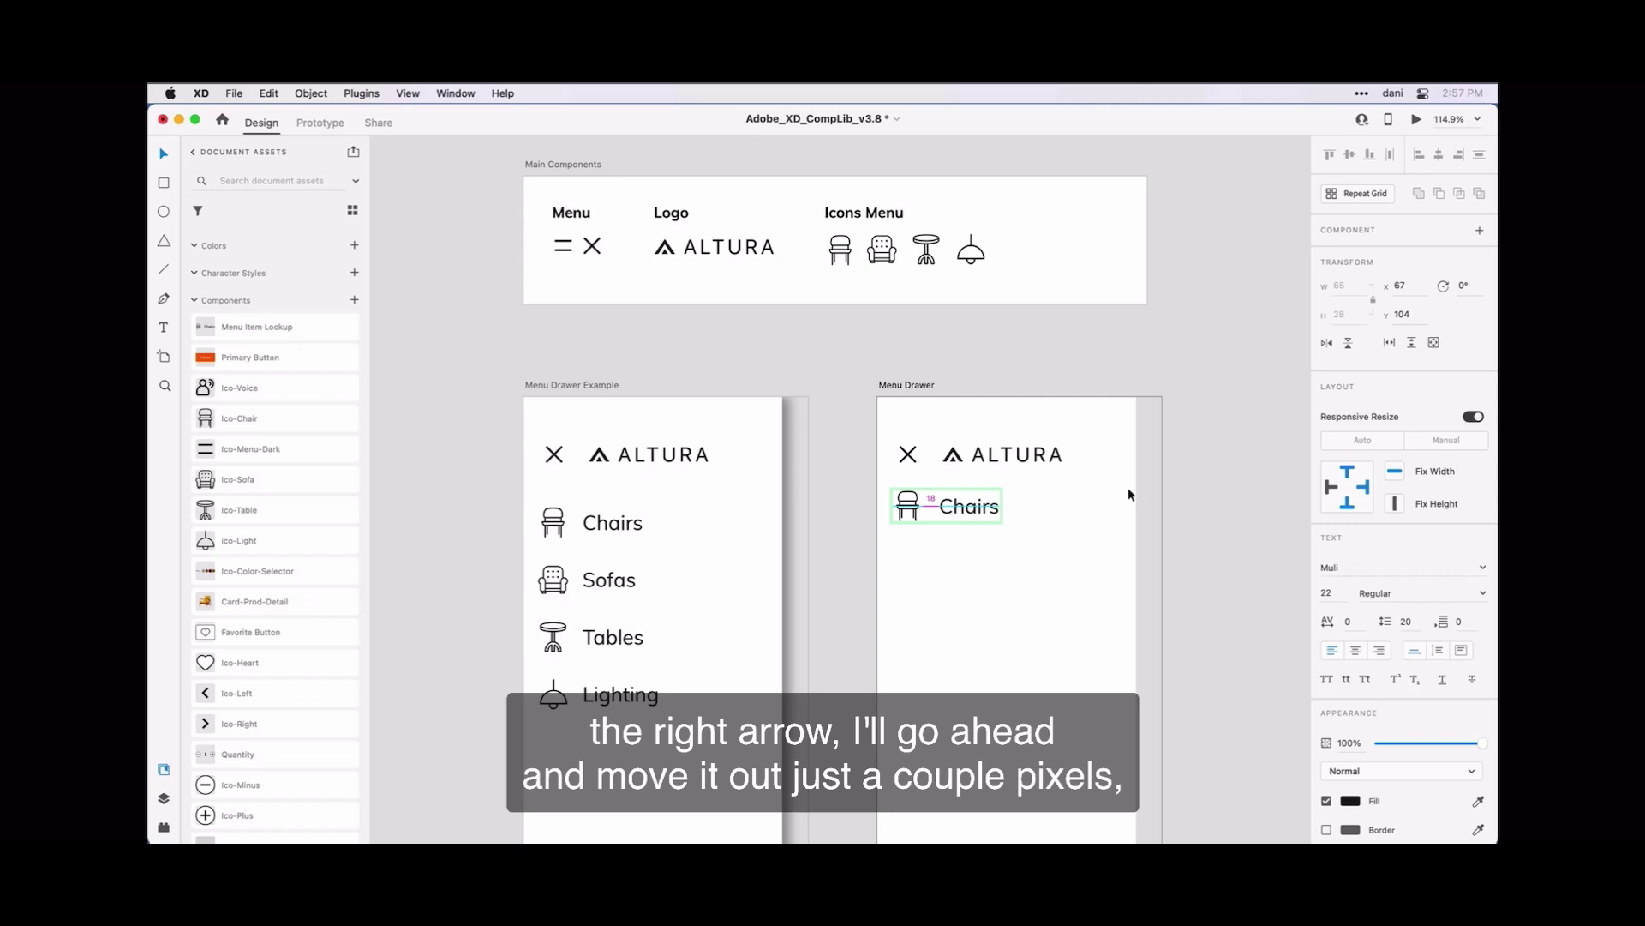
pyautogui.press('Right')
pyautogui.press('Right')
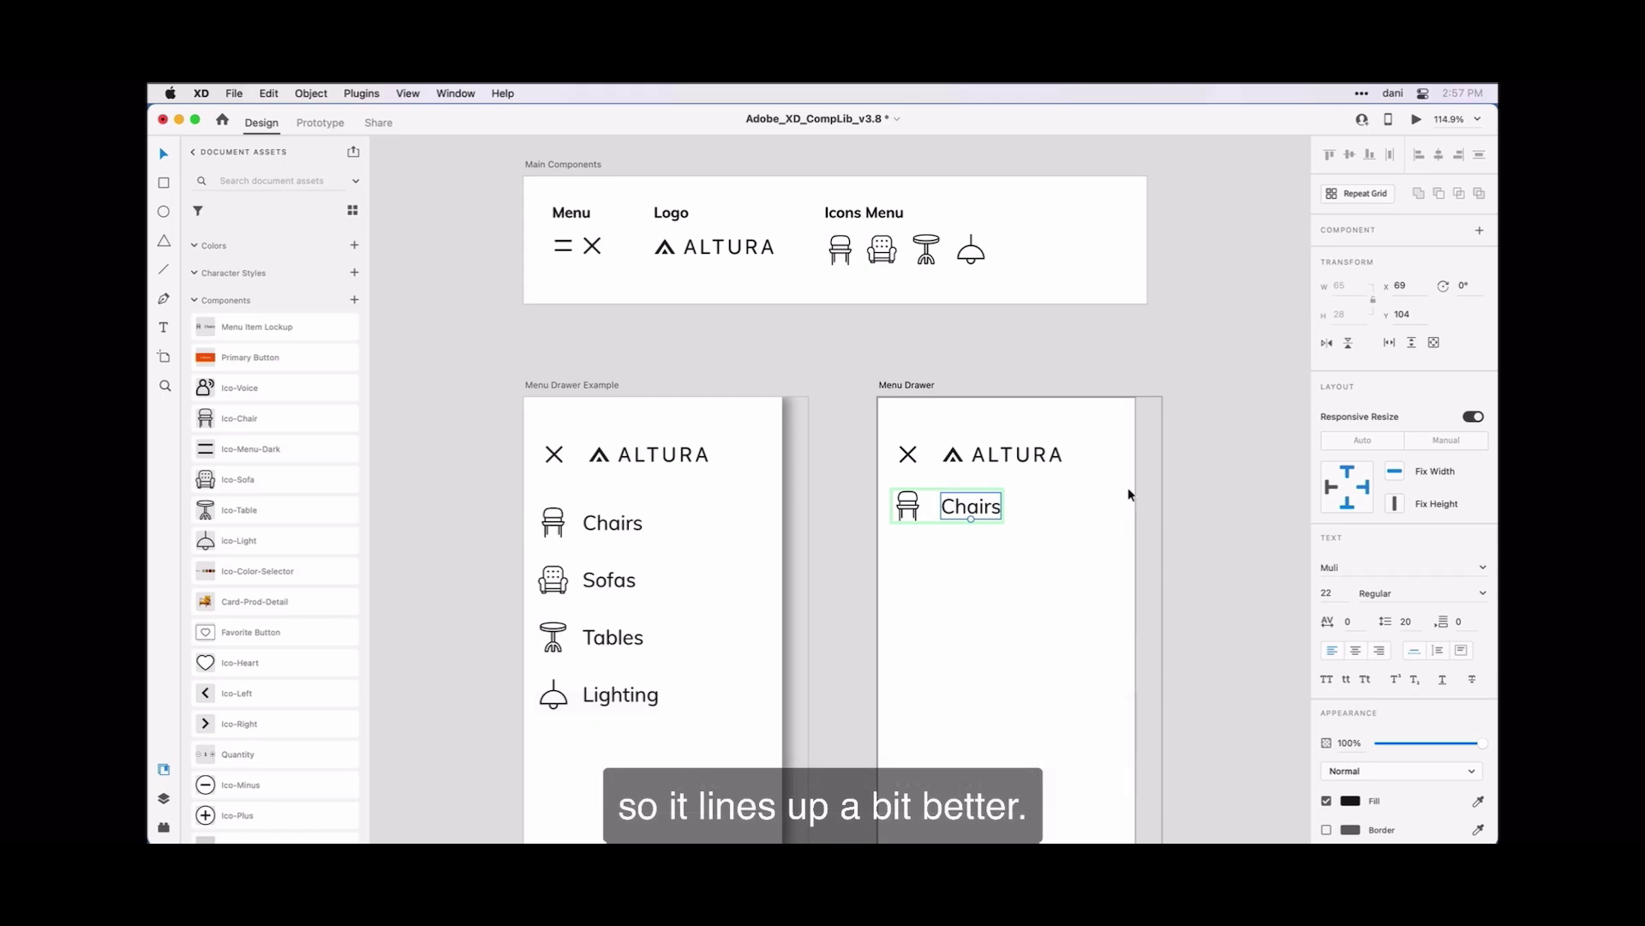
# - Turn the Chairs component into a Repeat Grid of four stacked rows, 198.5 tall
pyautogui.click(1082, 506)
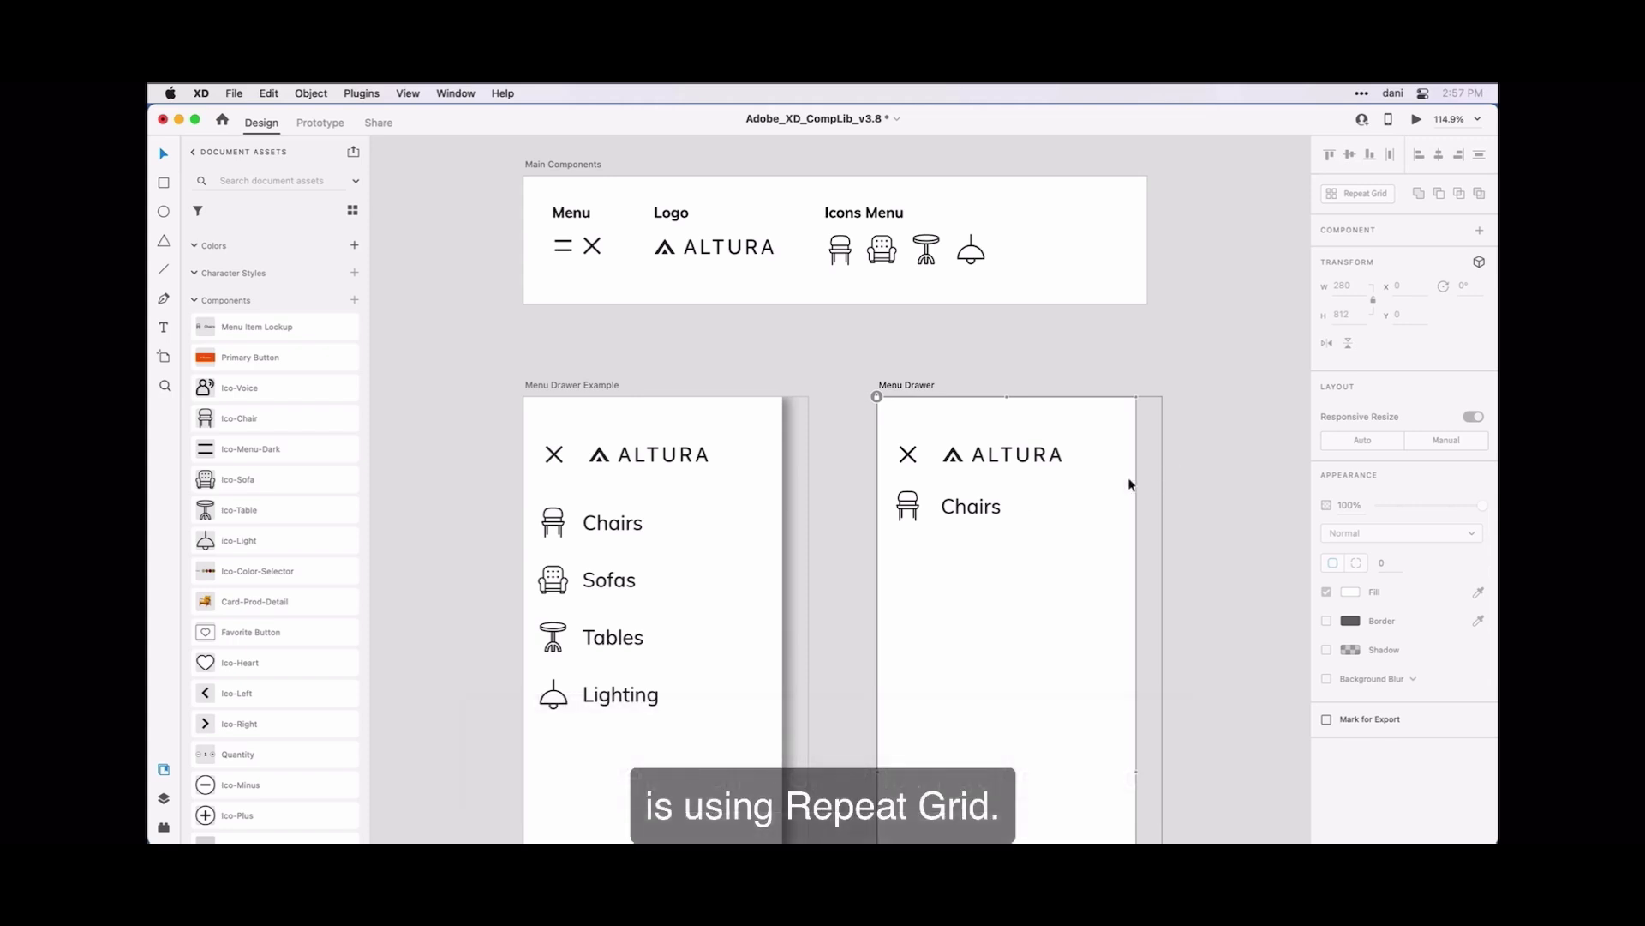
pyautogui.click(992, 510)
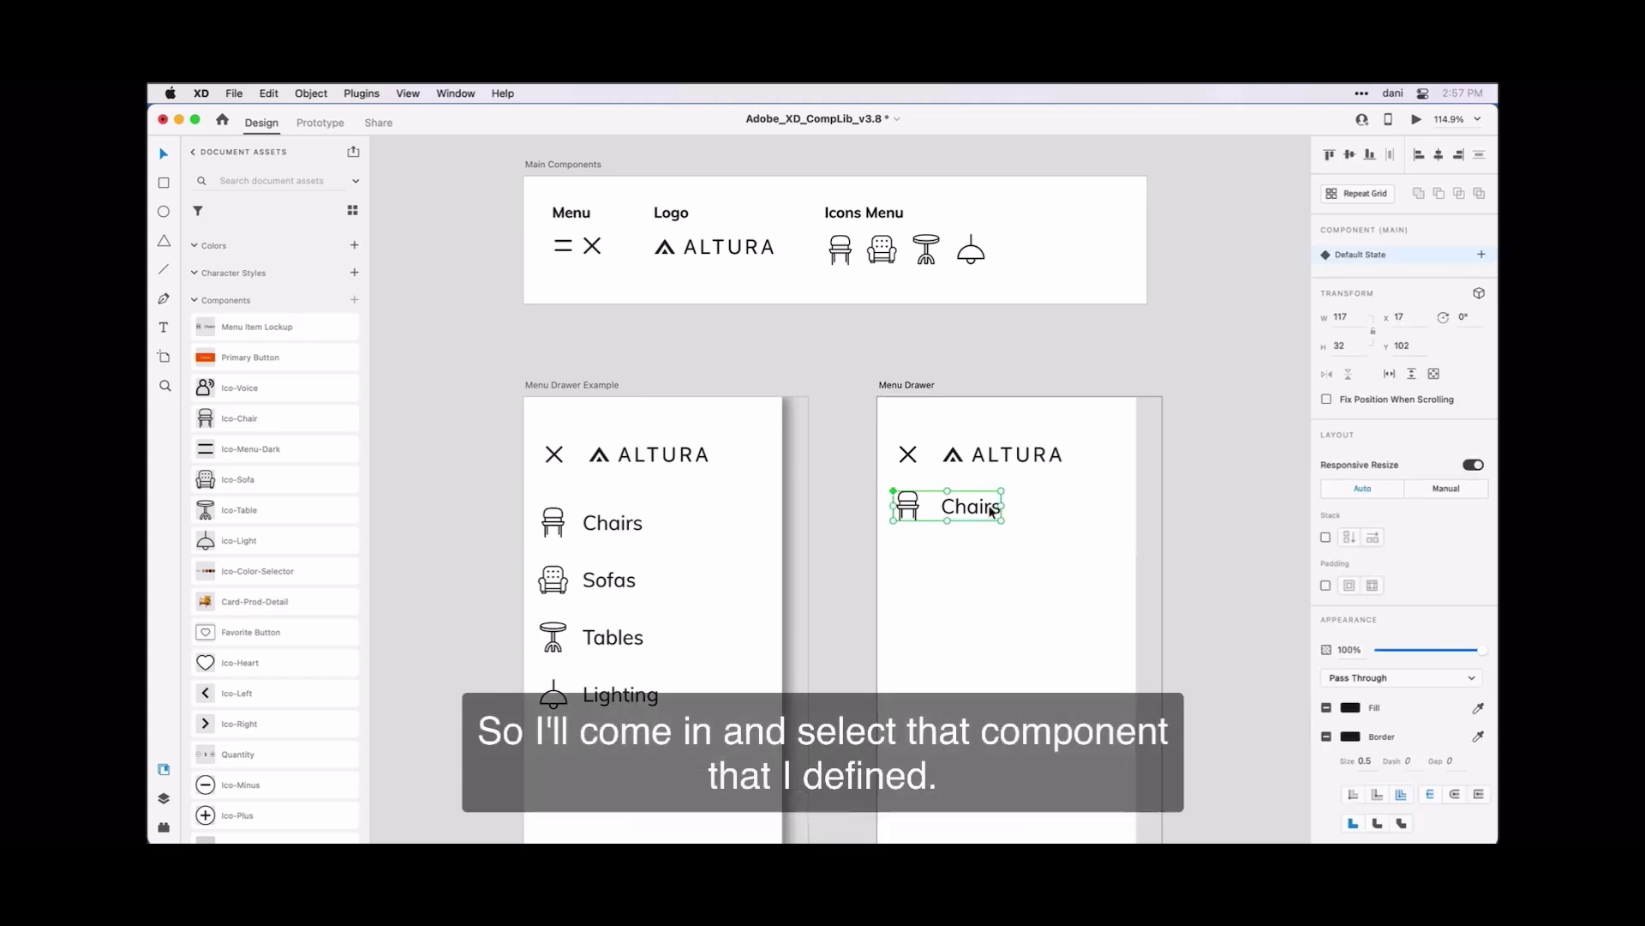
pyautogui.click(1376, 193)
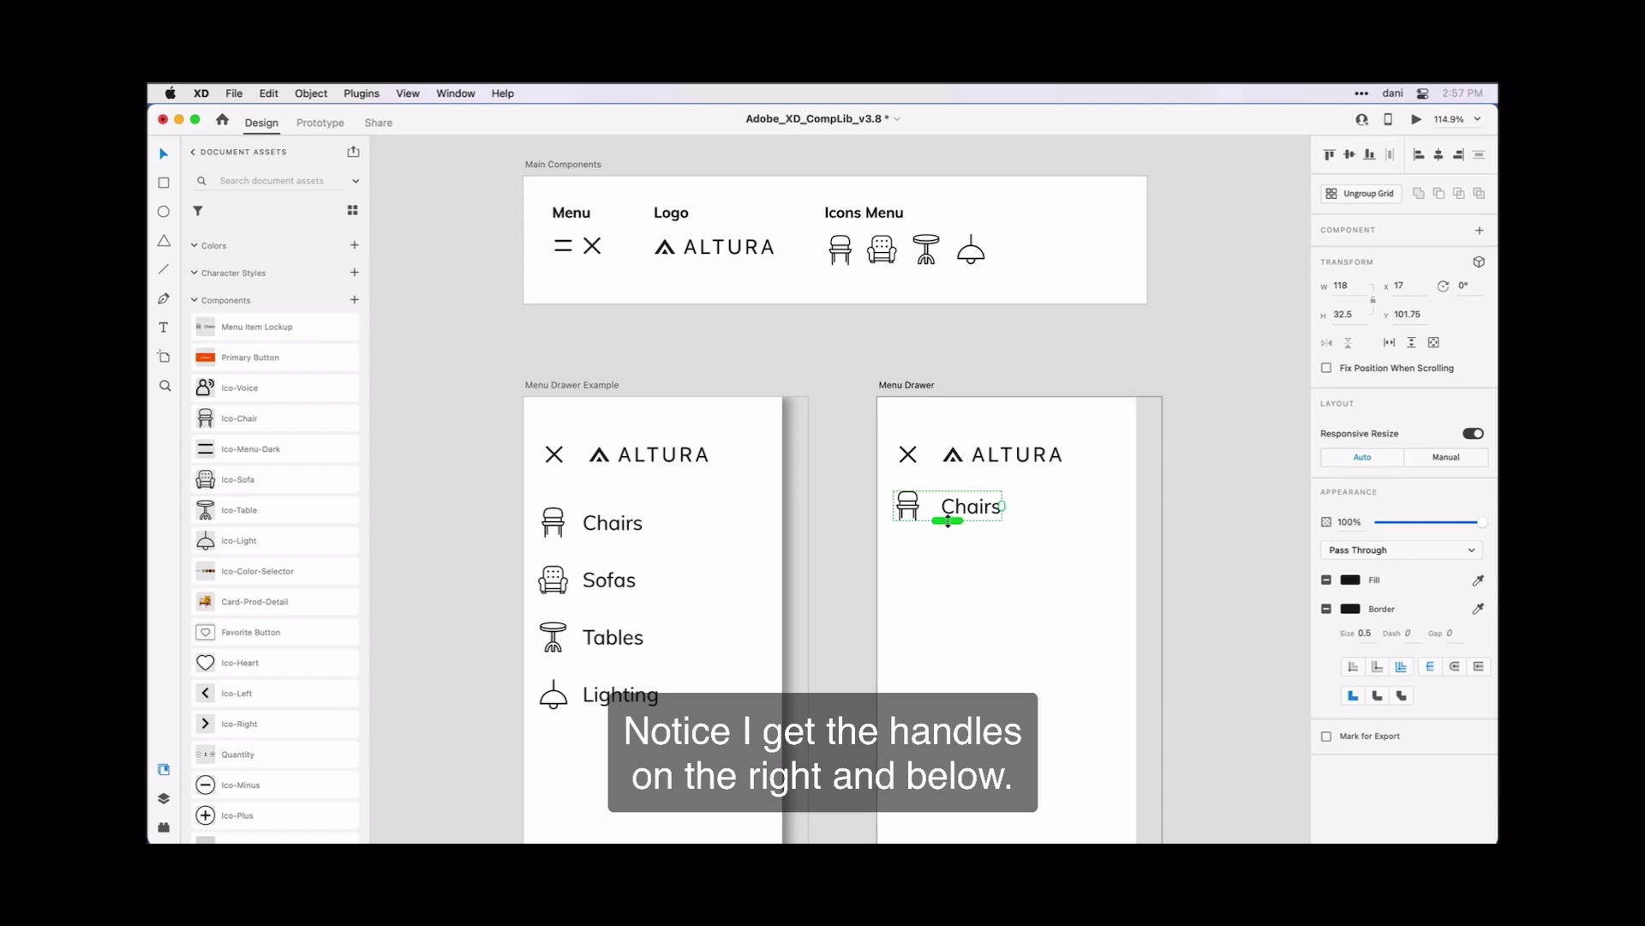
pyautogui.moveTo(948, 523); pyautogui.dragTo(967, 708)
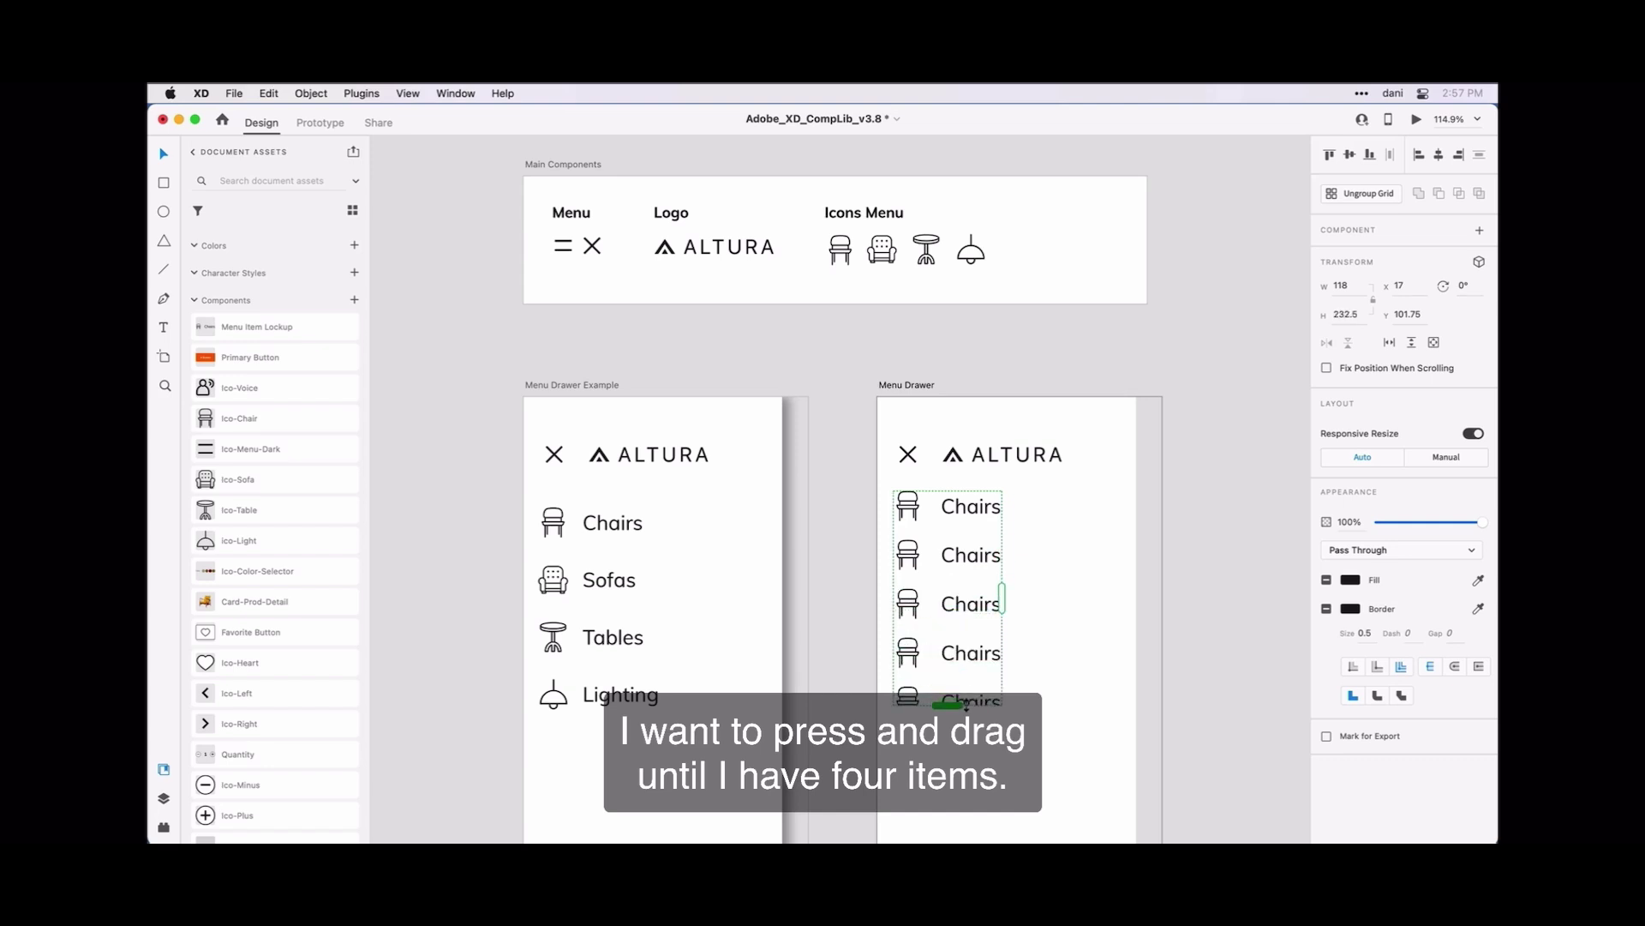
pyautogui.moveTo(966, 708); pyautogui.dragTo(982, 674)
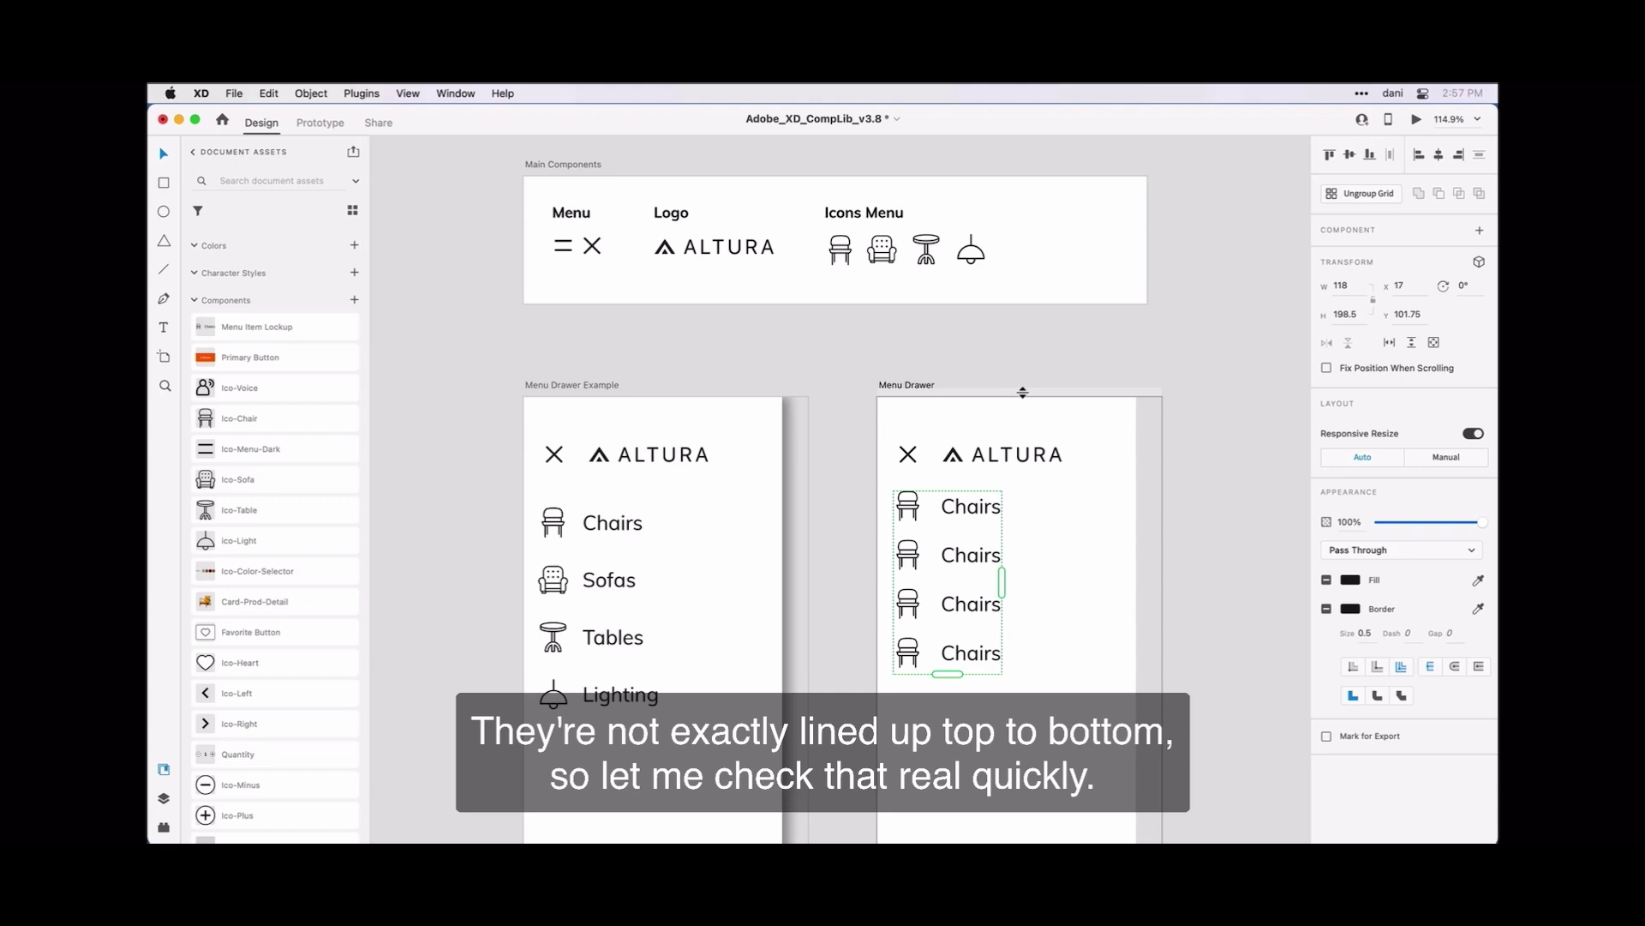
# - Align the four-row Chairs grid to x 17, y 120 using a temporary ruler guide
pyautogui.moveTo(1025, 390)
pyautogui.mouseDown()
pyautogui.moveTo(1013, 495)
pyautogui.moveTo(1029, 393)
pyautogui.mouseUp()
pyautogui.click(952, 557)
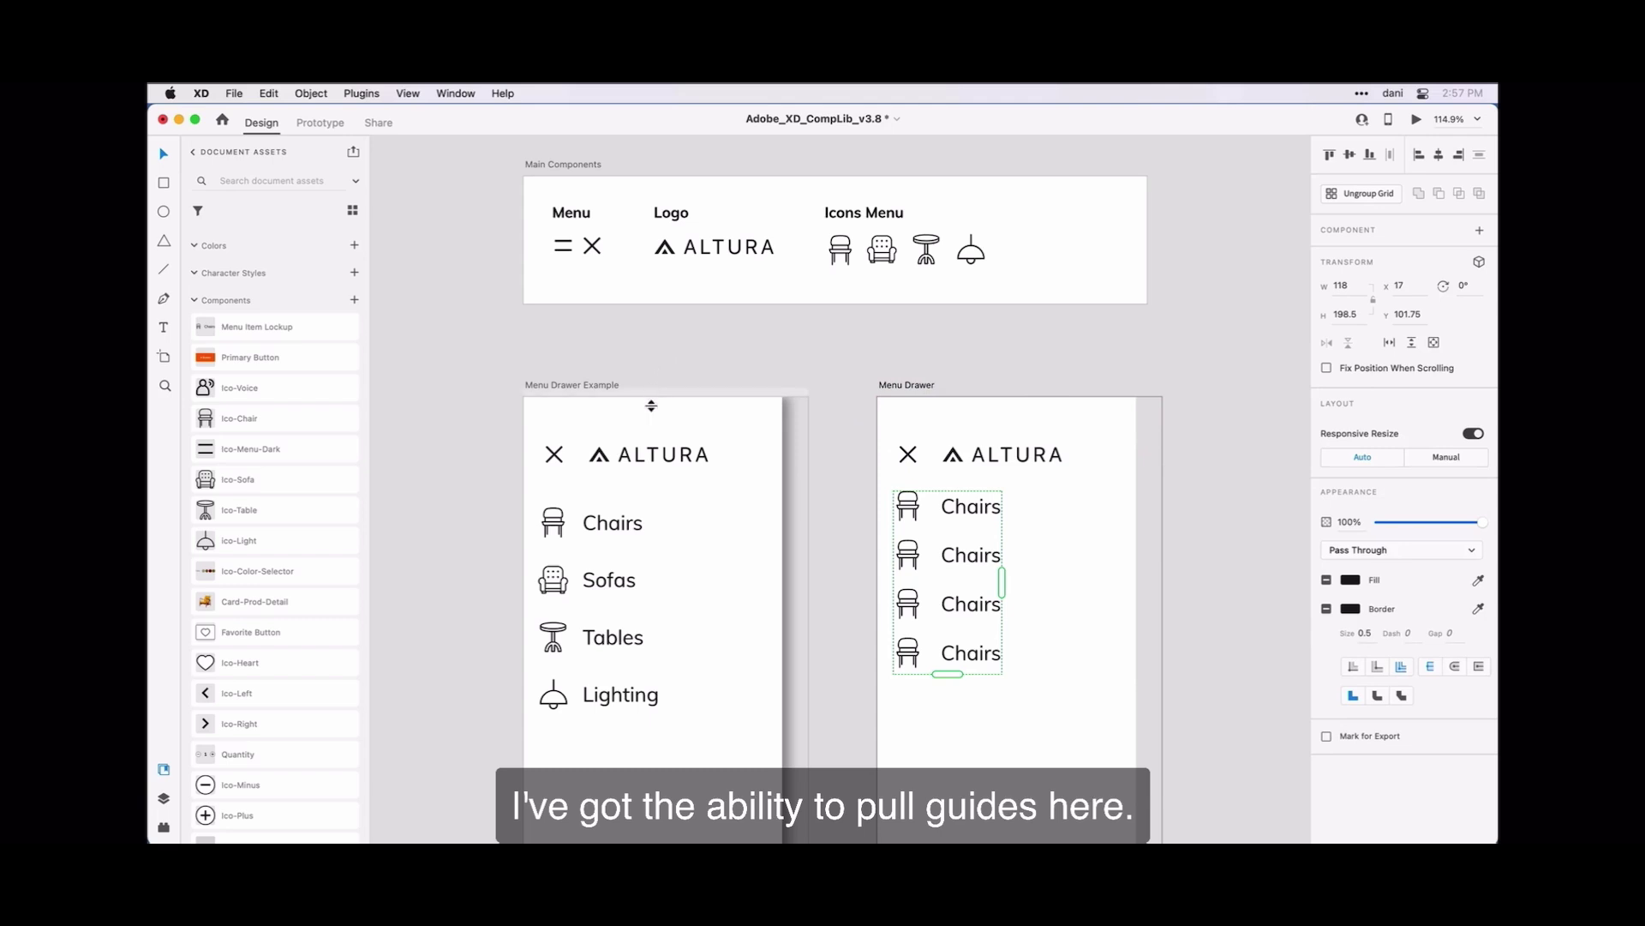
pyautogui.moveTo(652, 390); pyautogui.dragTo(656, 506)
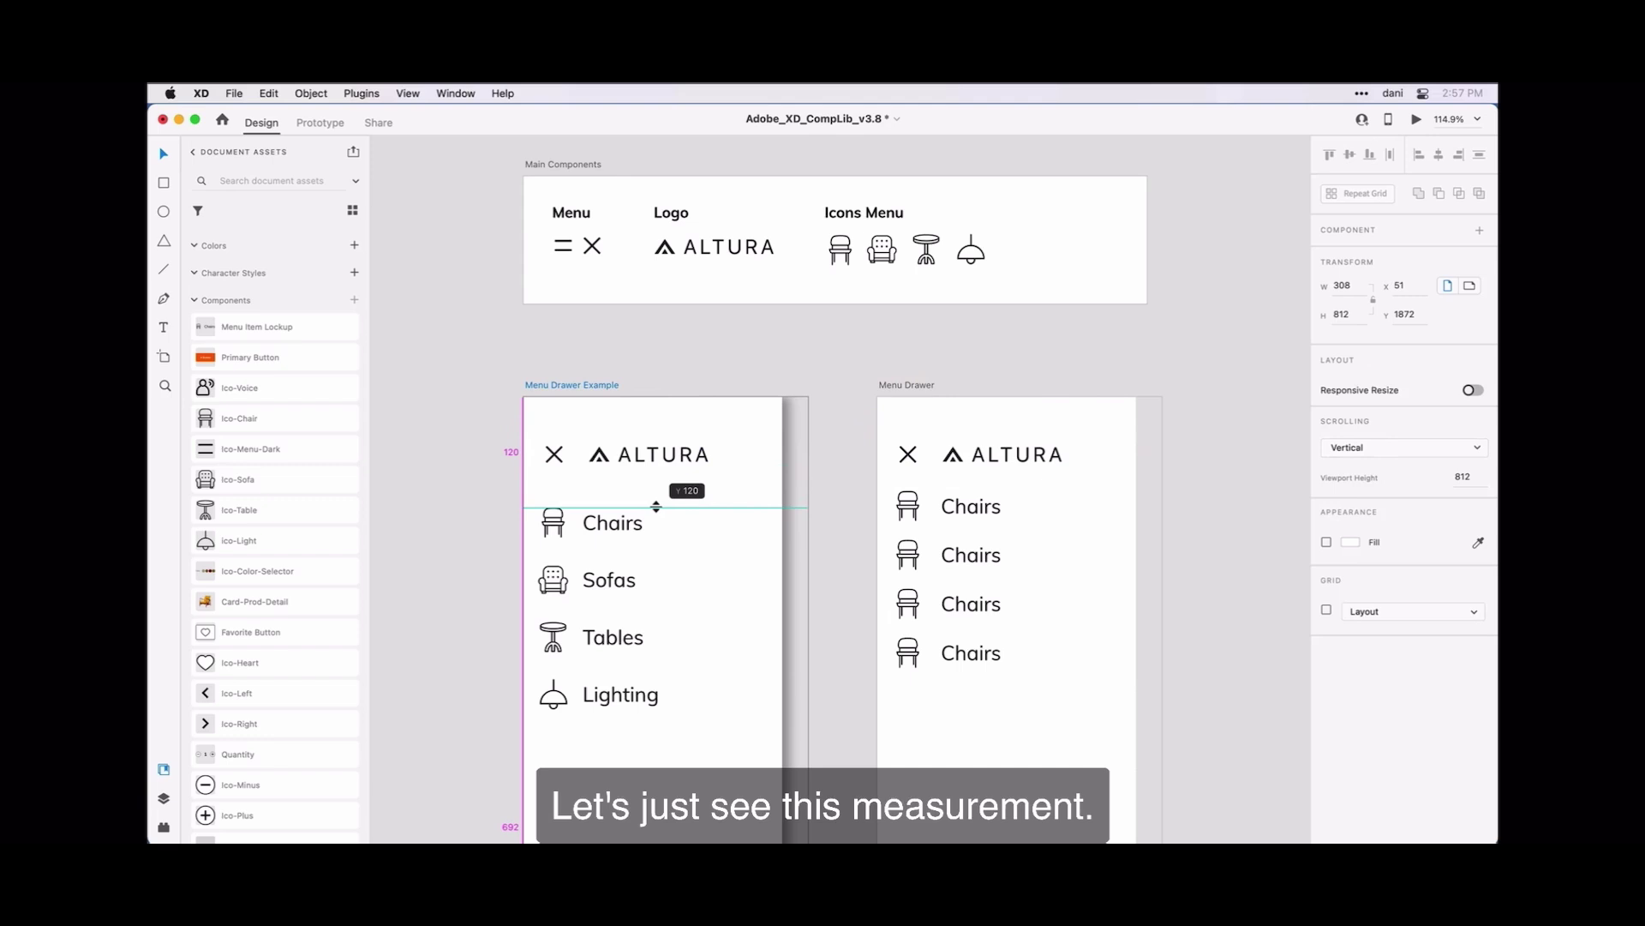
pyautogui.moveTo(657, 506); pyautogui.dragTo(665, 393)
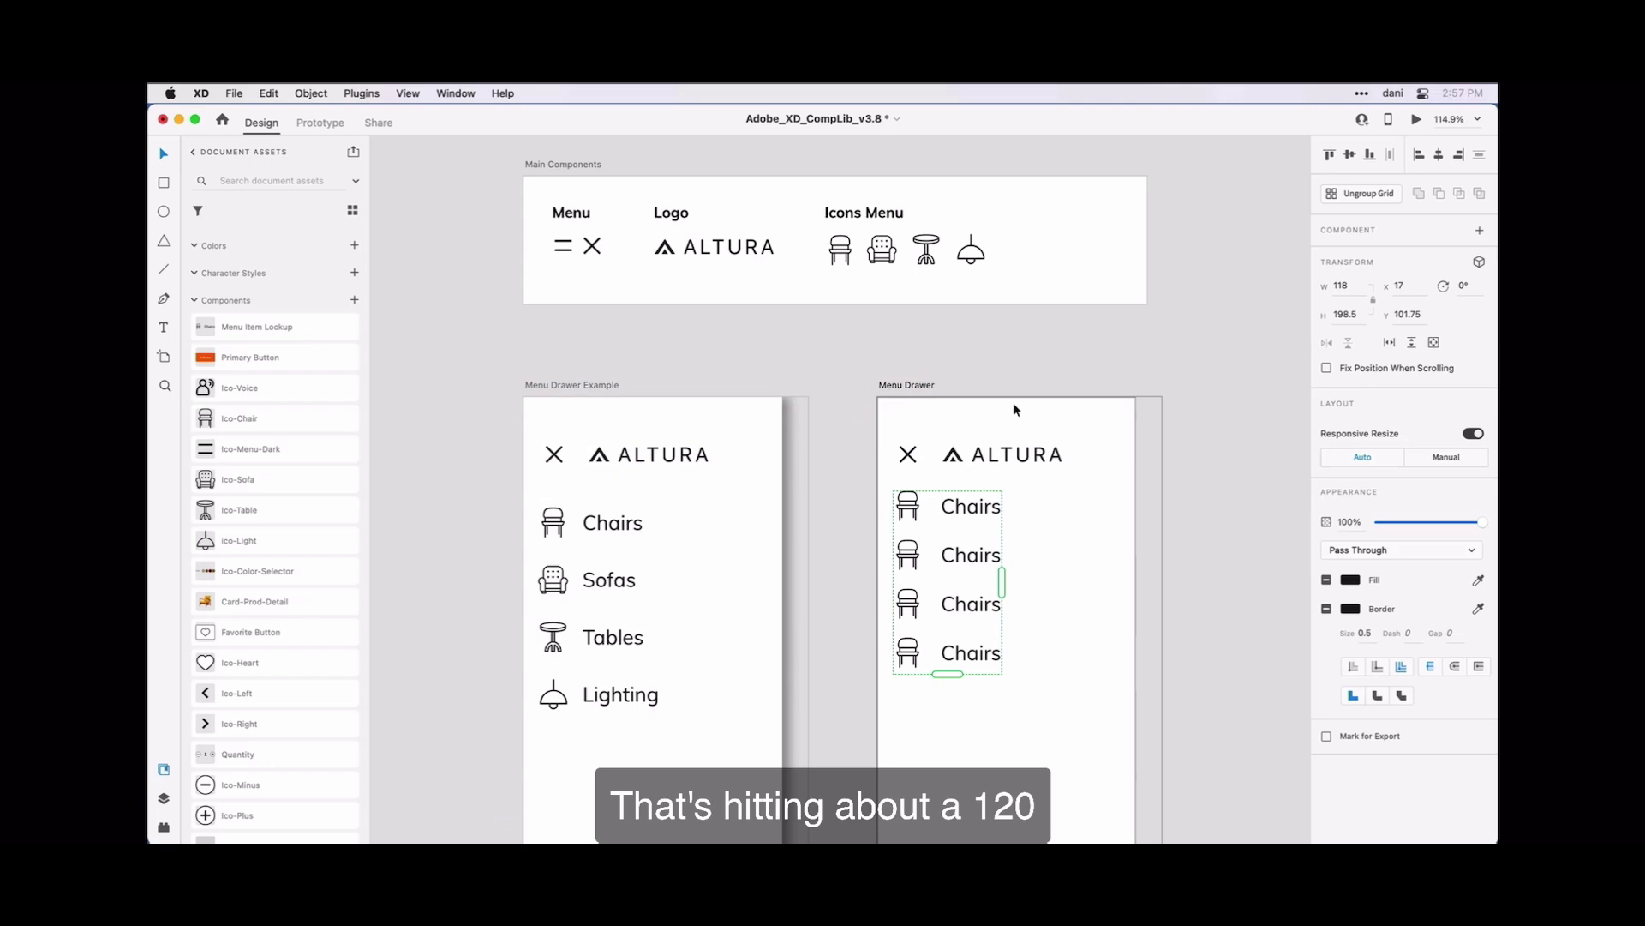
pyautogui.moveTo(1014, 393); pyautogui.dragTo(1010, 506)
pyautogui.click(973, 559)
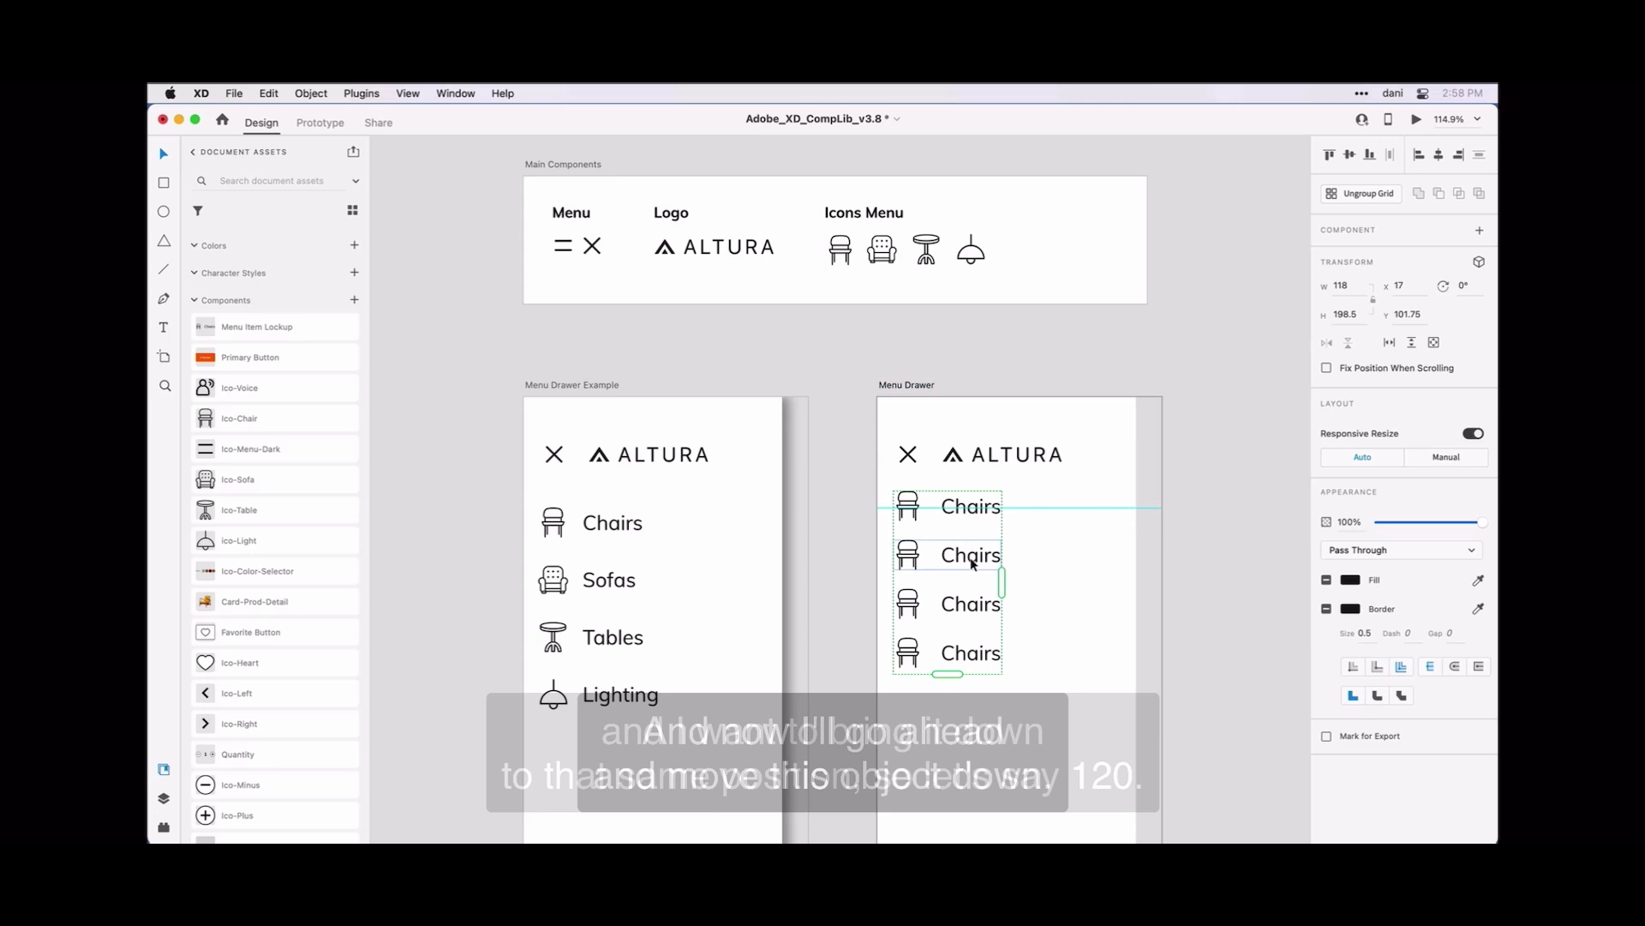
pyautogui.moveTo(974, 561); pyautogui.dragTo(974, 577)
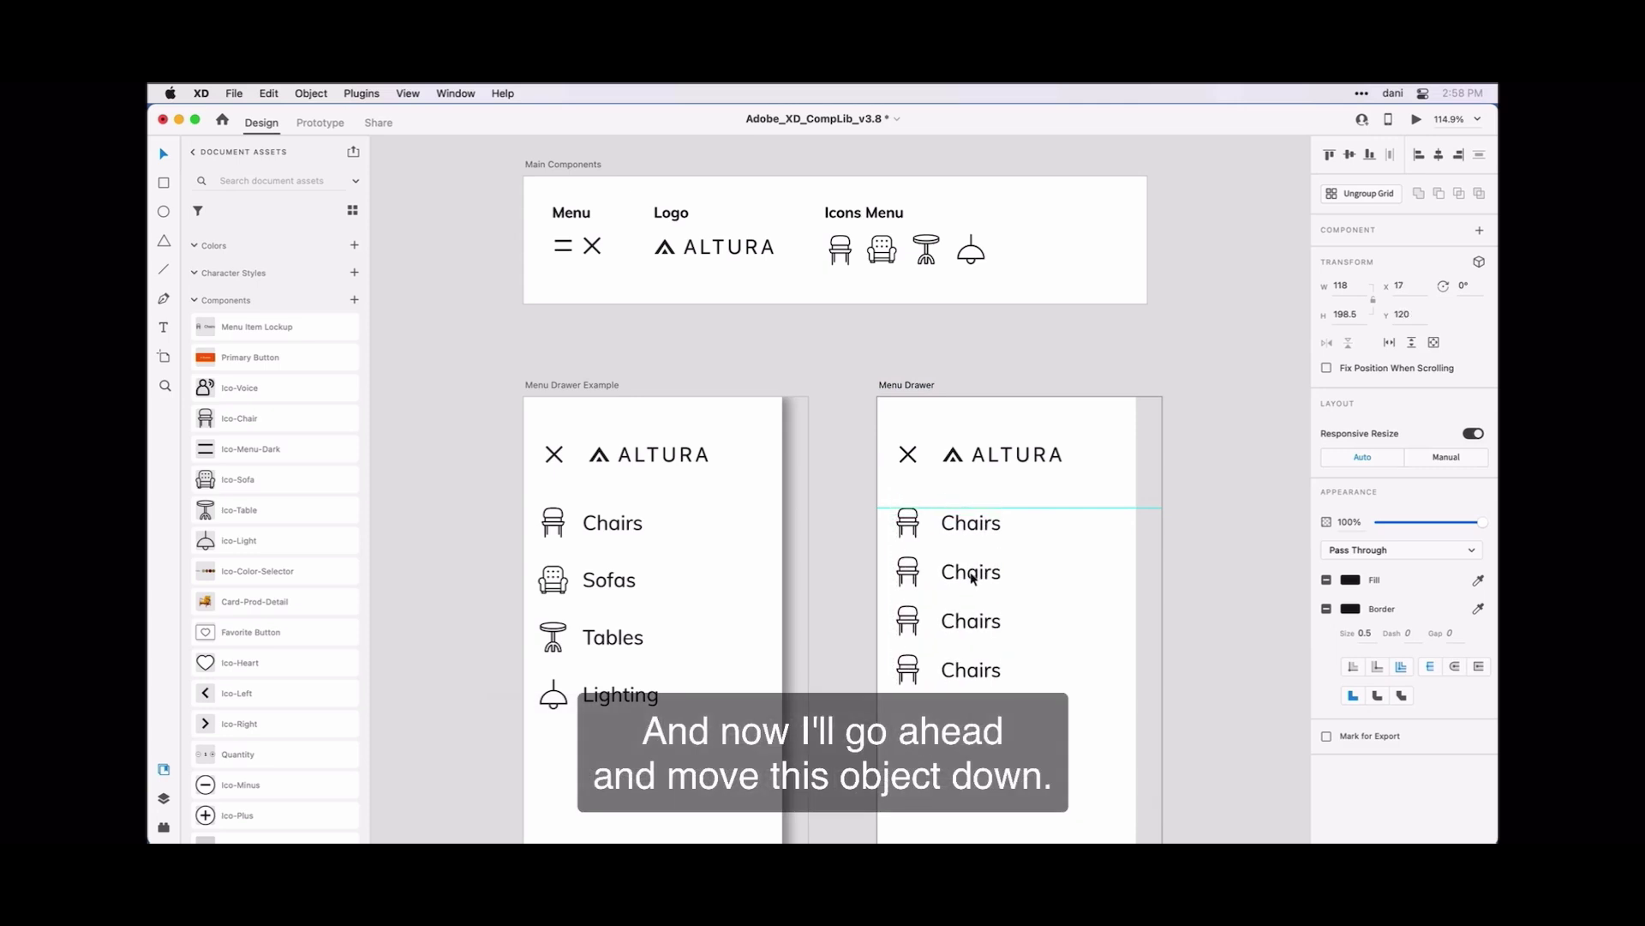
pyautogui.moveTo(973, 577); pyautogui.dragTo(973, 577)
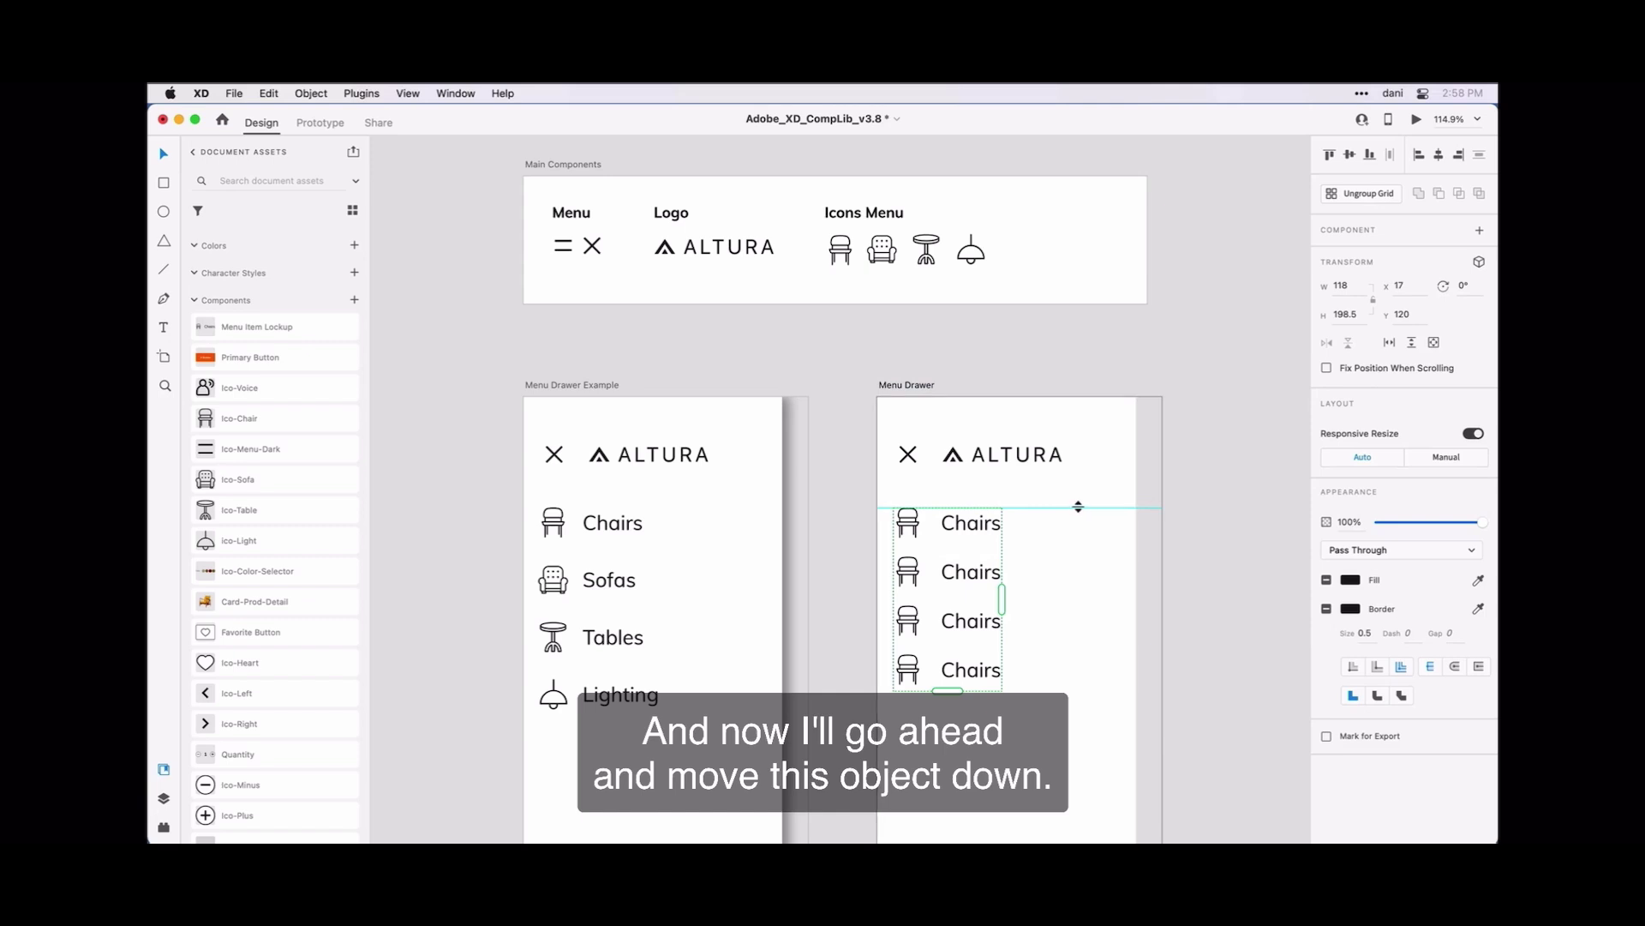
pyautogui.moveTo(1078, 506); pyautogui.dragTo(1094, 377)
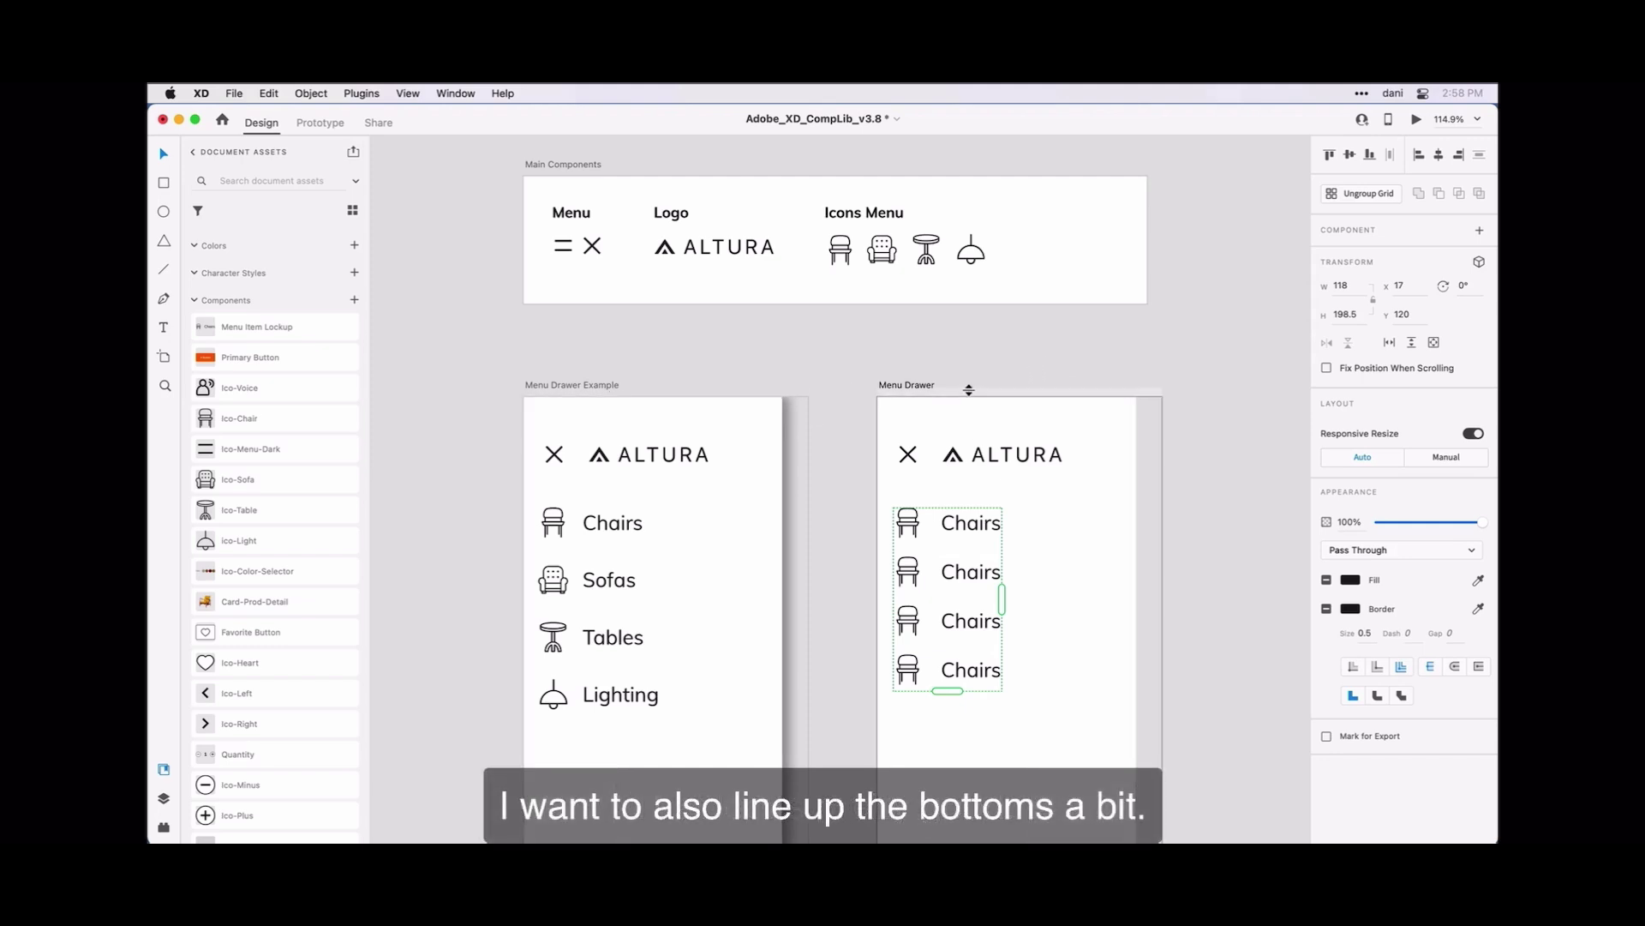
# - Pull a horizontal guide down to the example menu's Lighting row to mark the list's bottom
pyautogui.moveTo(970, 390); pyautogui.dragTo(964, 704)
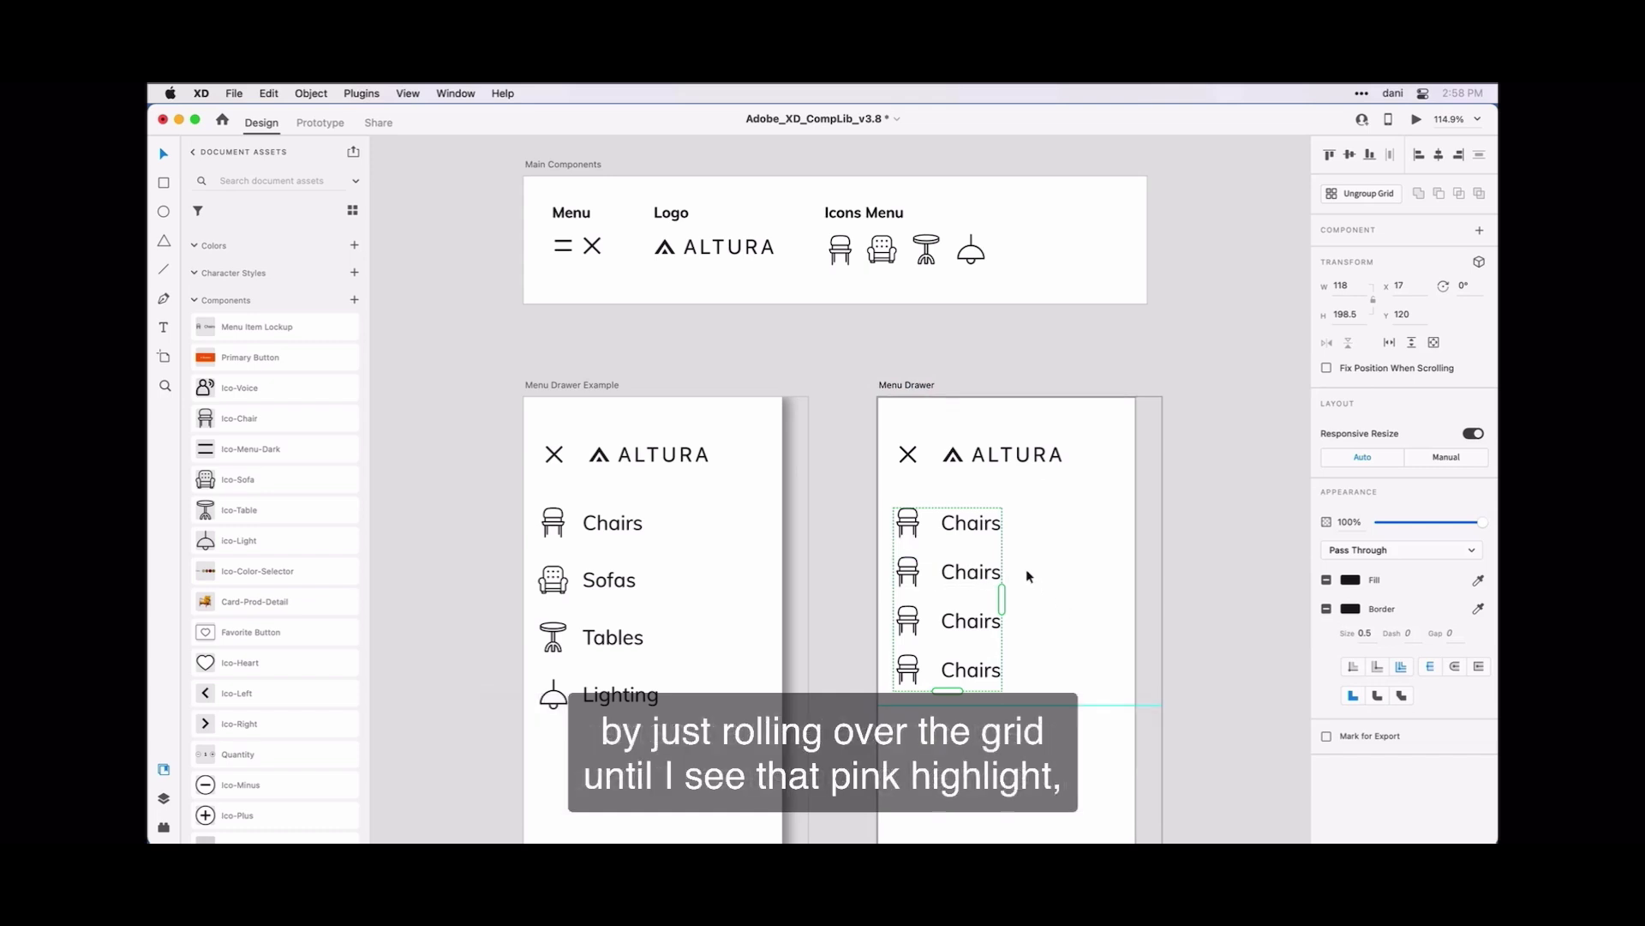
# - Widen the Chairs repeat grid's row gap to 27 so it ends level with Lighting, then remove the guide
pyautogui.moveTo(990, 550)
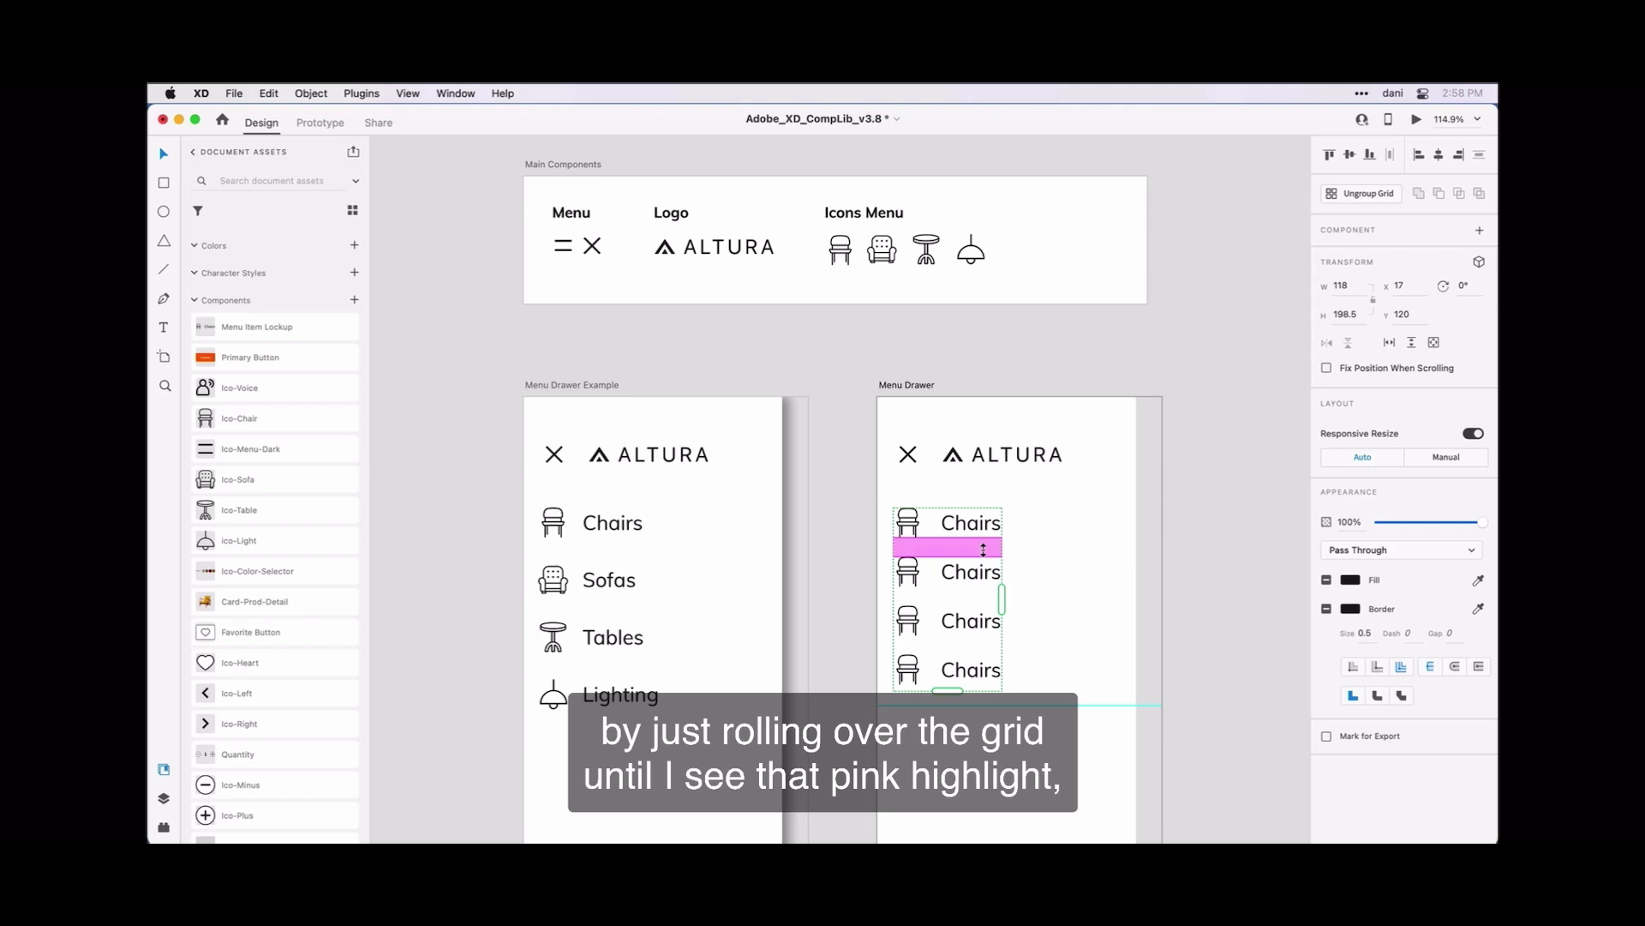
pyautogui.moveTo(983, 548); pyautogui.dragTo(983, 556)
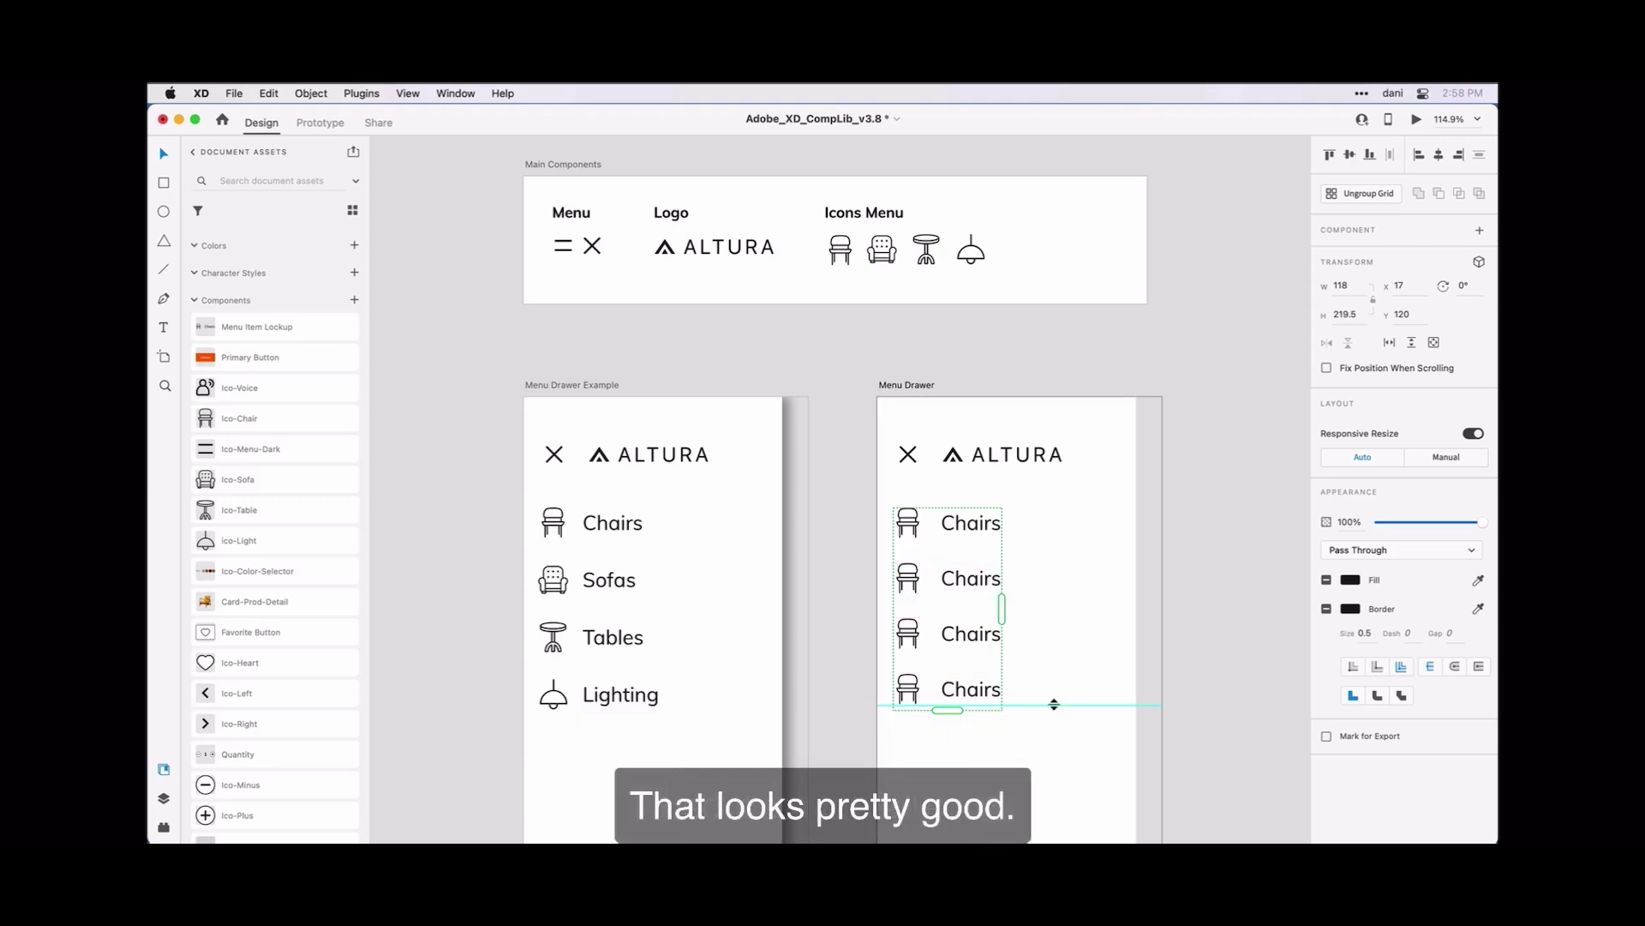
pyautogui.moveTo(1054, 697); pyautogui.dragTo(1097, 381)
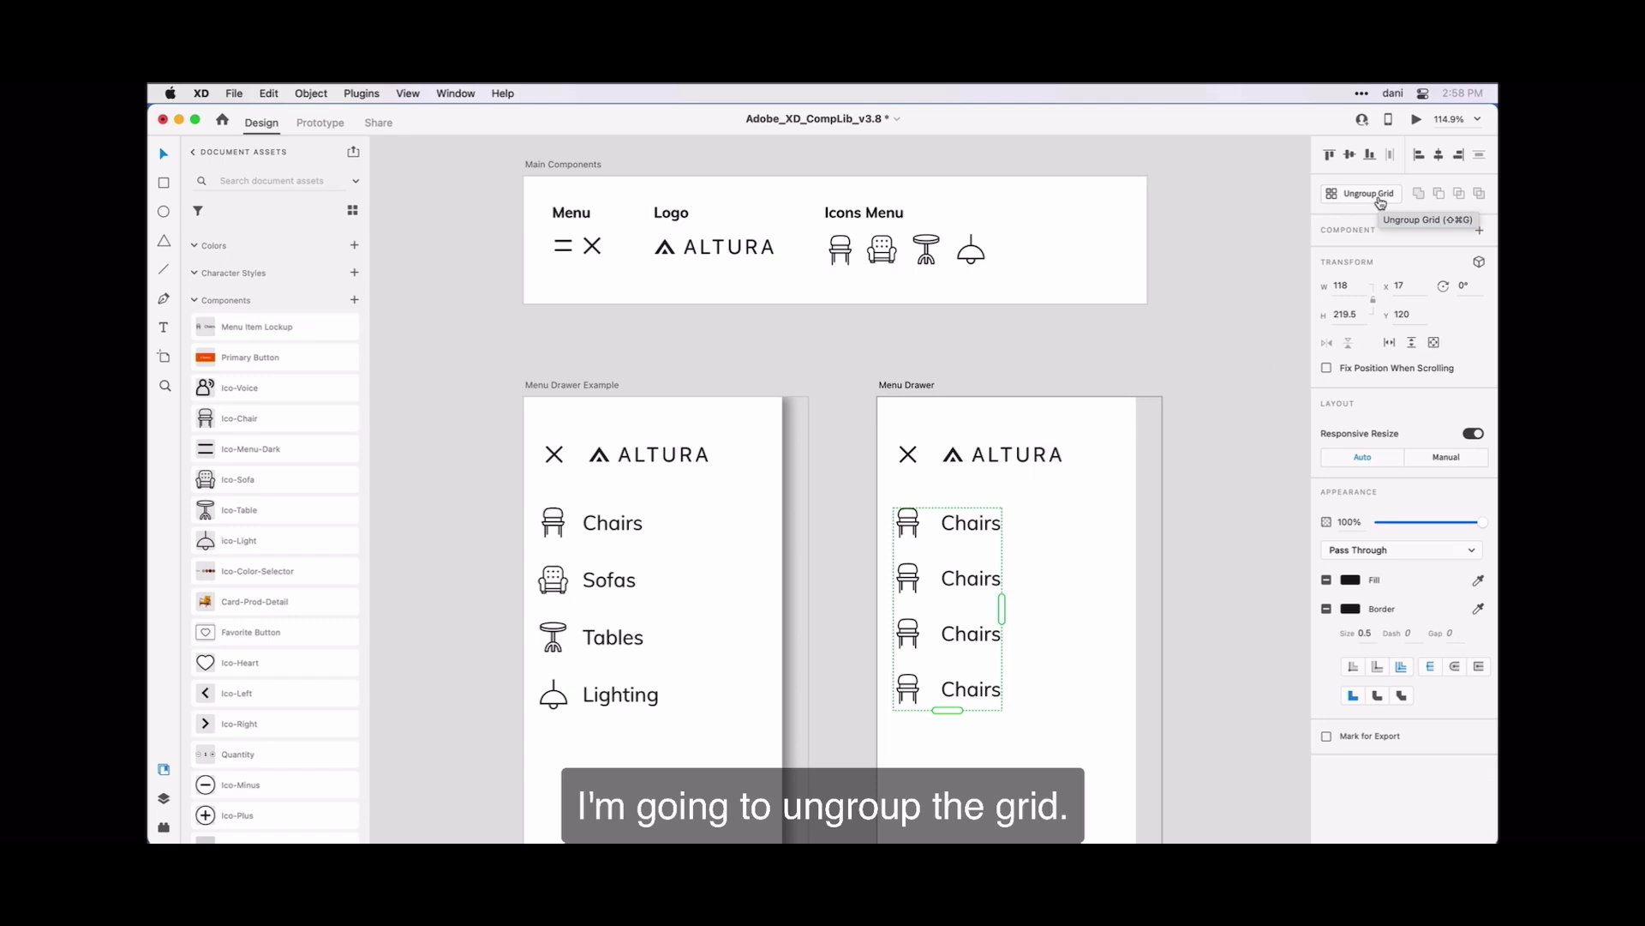
# - Ungroup the Chairs repeat grid and check each of the four separate Chairs instances
pyautogui.click(1381, 202)
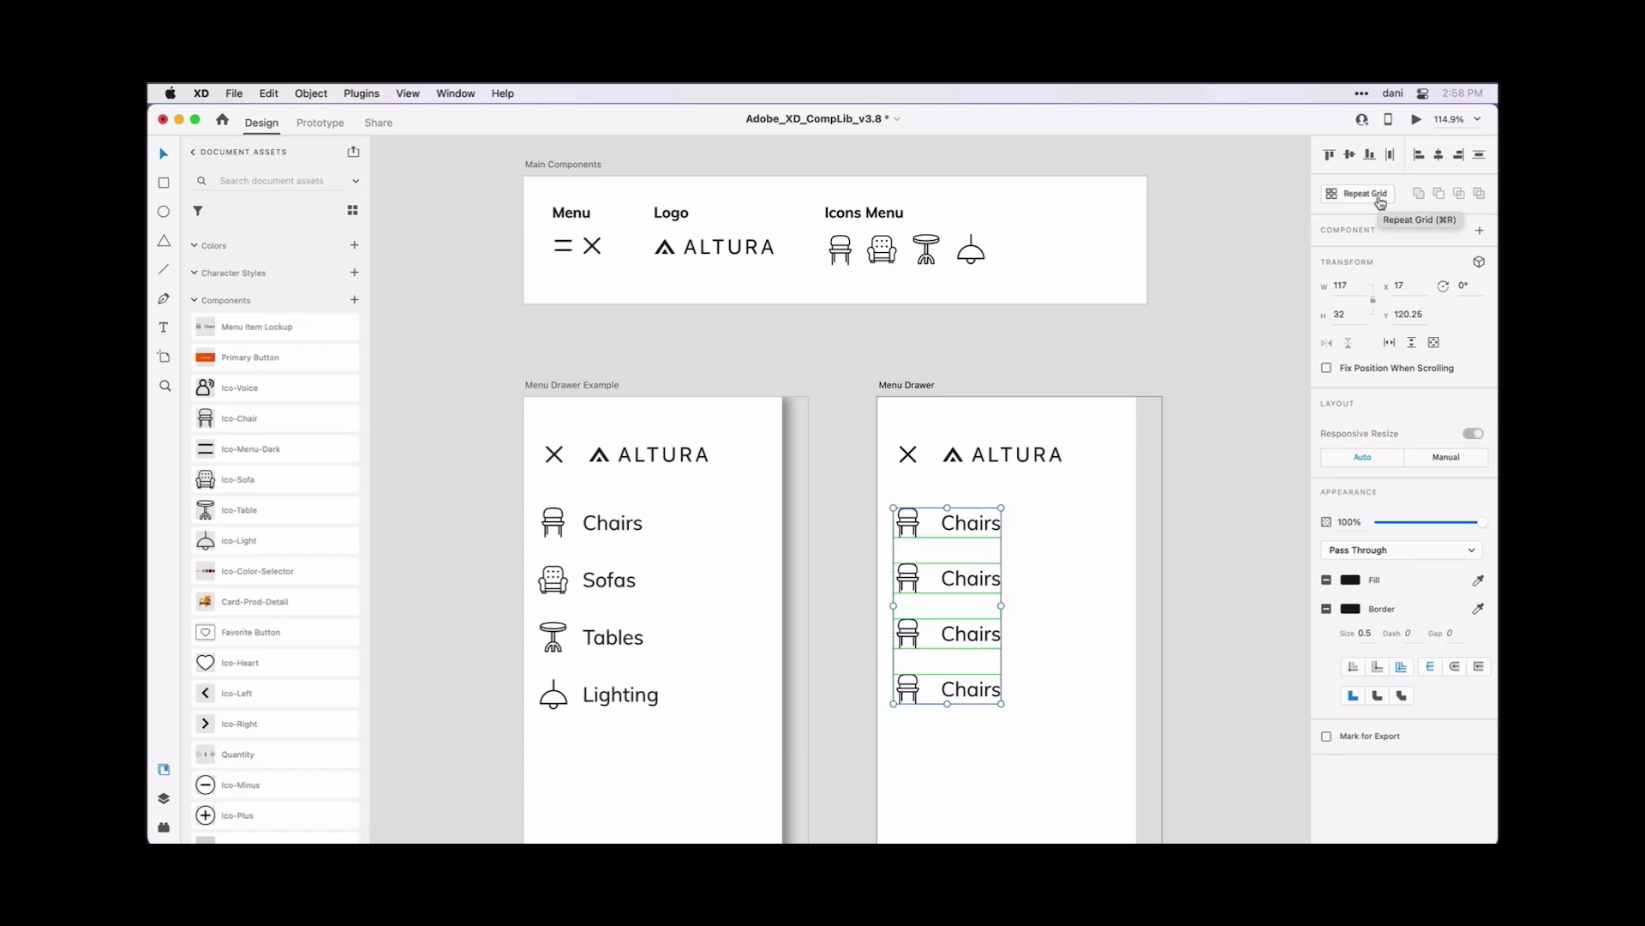
pyautogui.click(1087, 529)
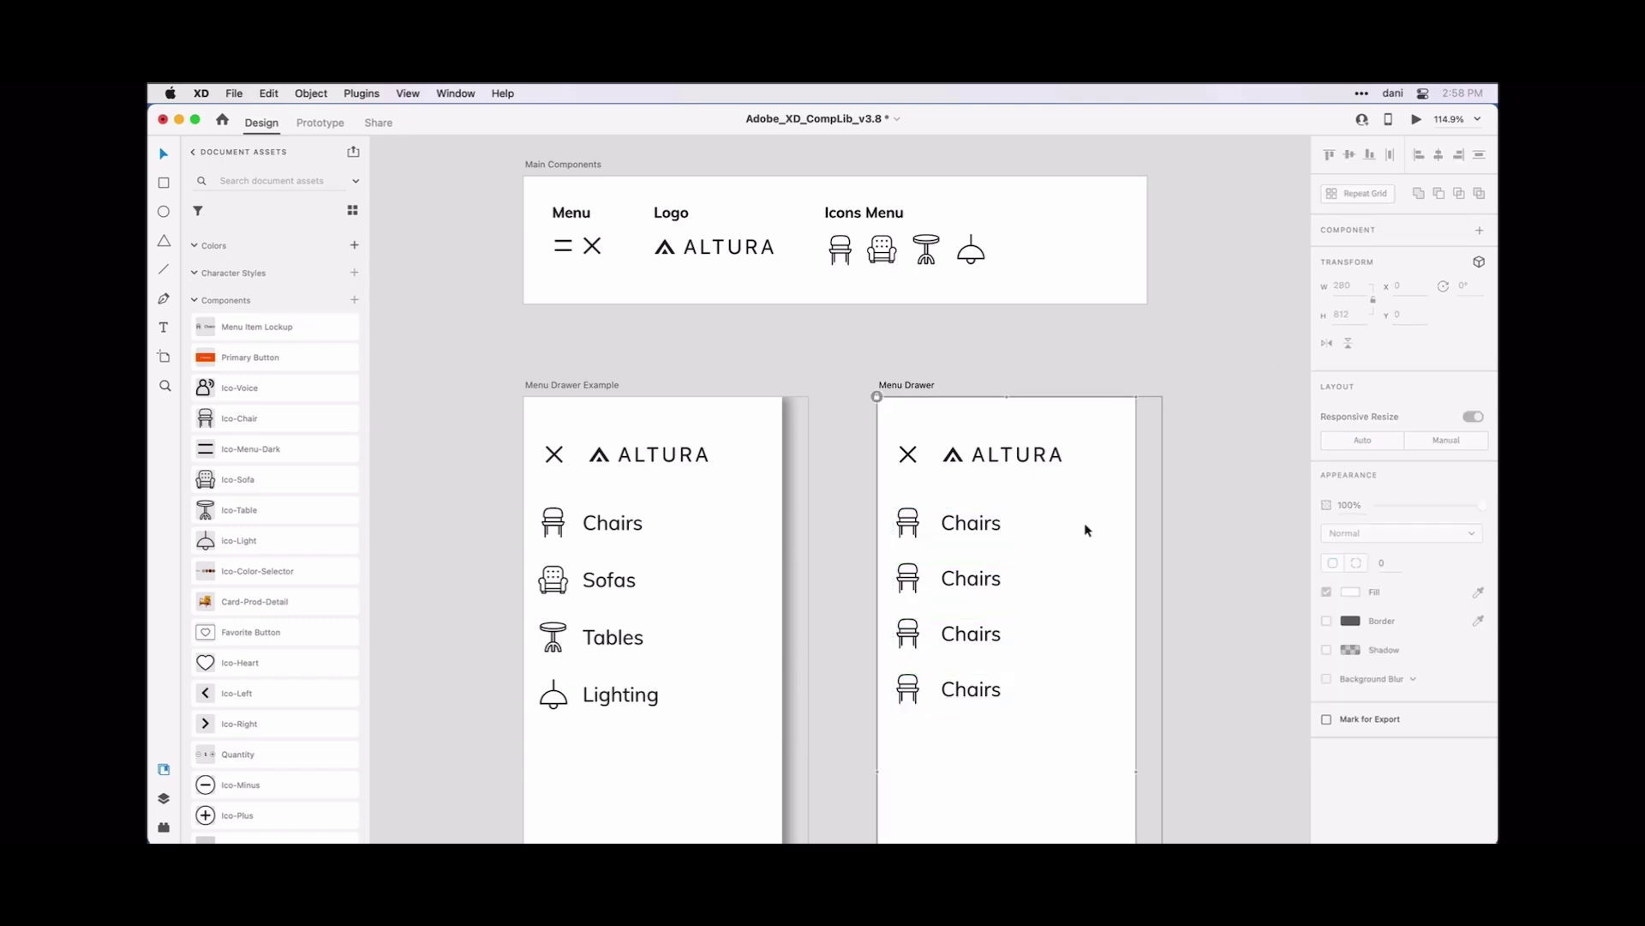
pyautogui.click(975, 531)
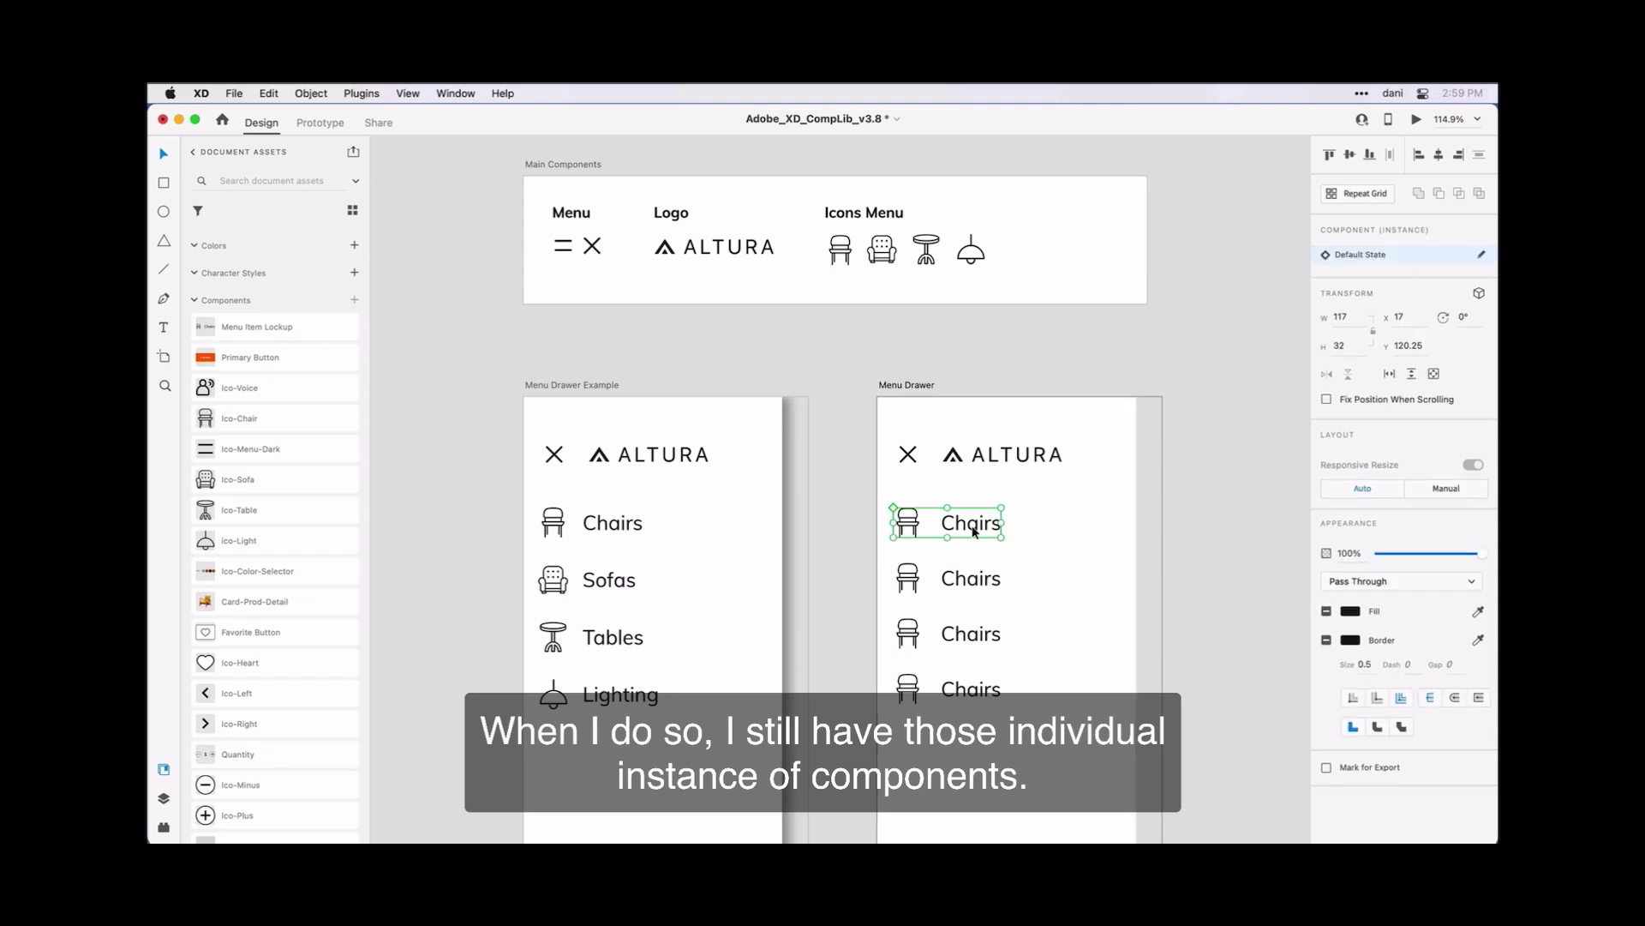
pyautogui.click(966, 578)
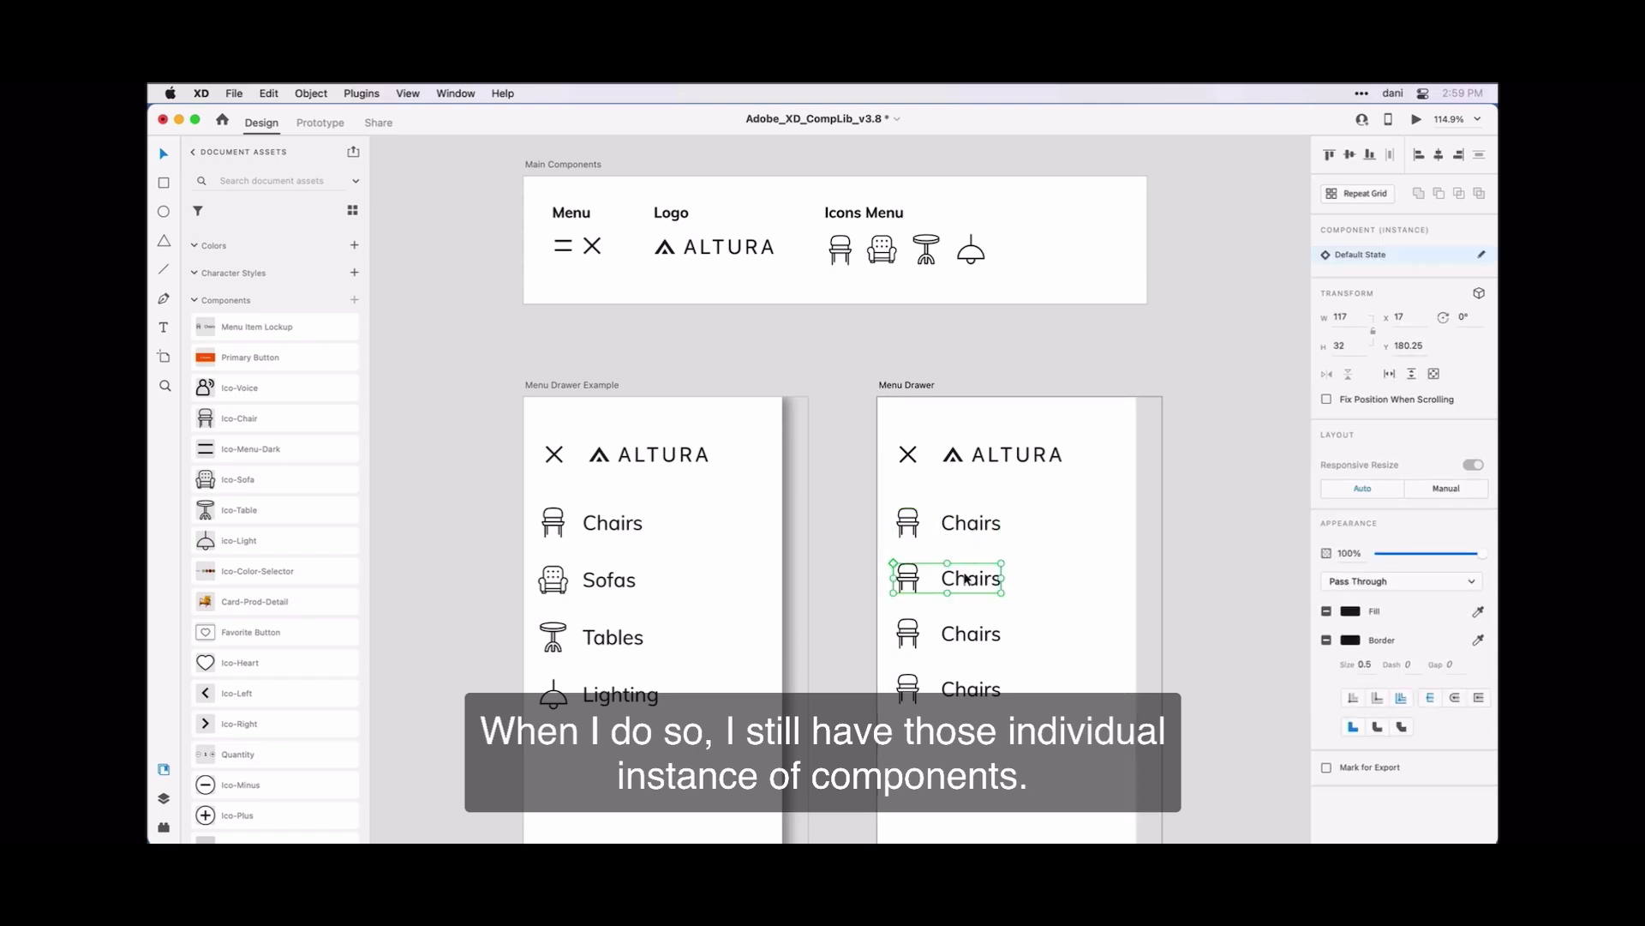
pyautogui.click(974, 627)
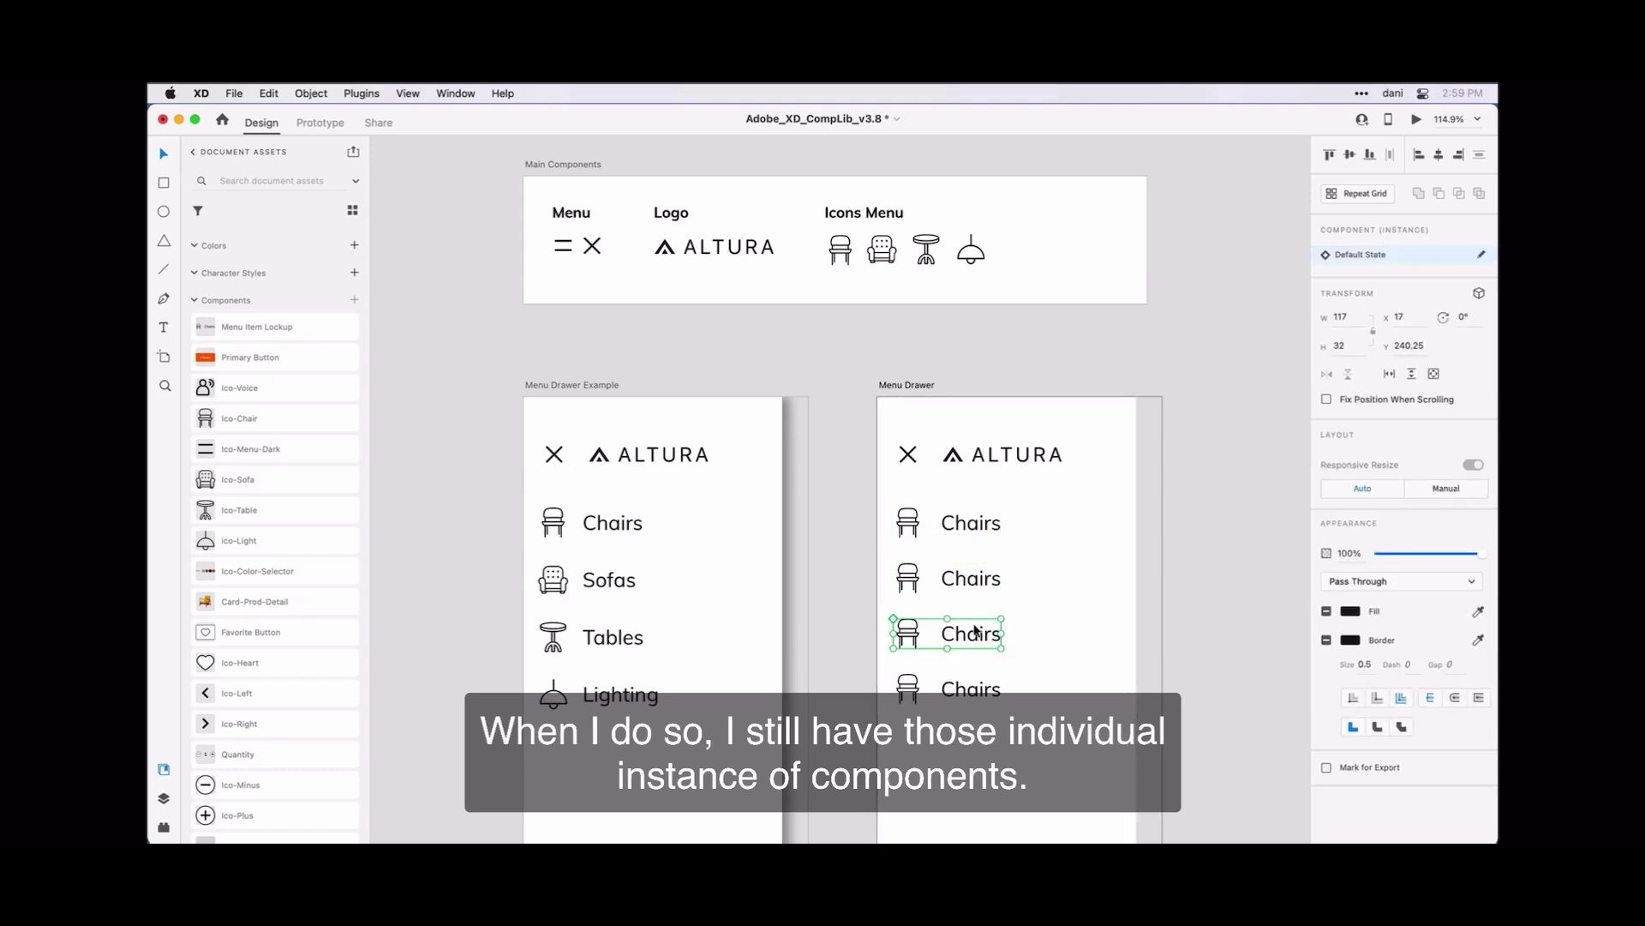
pyautogui.click(974, 684)
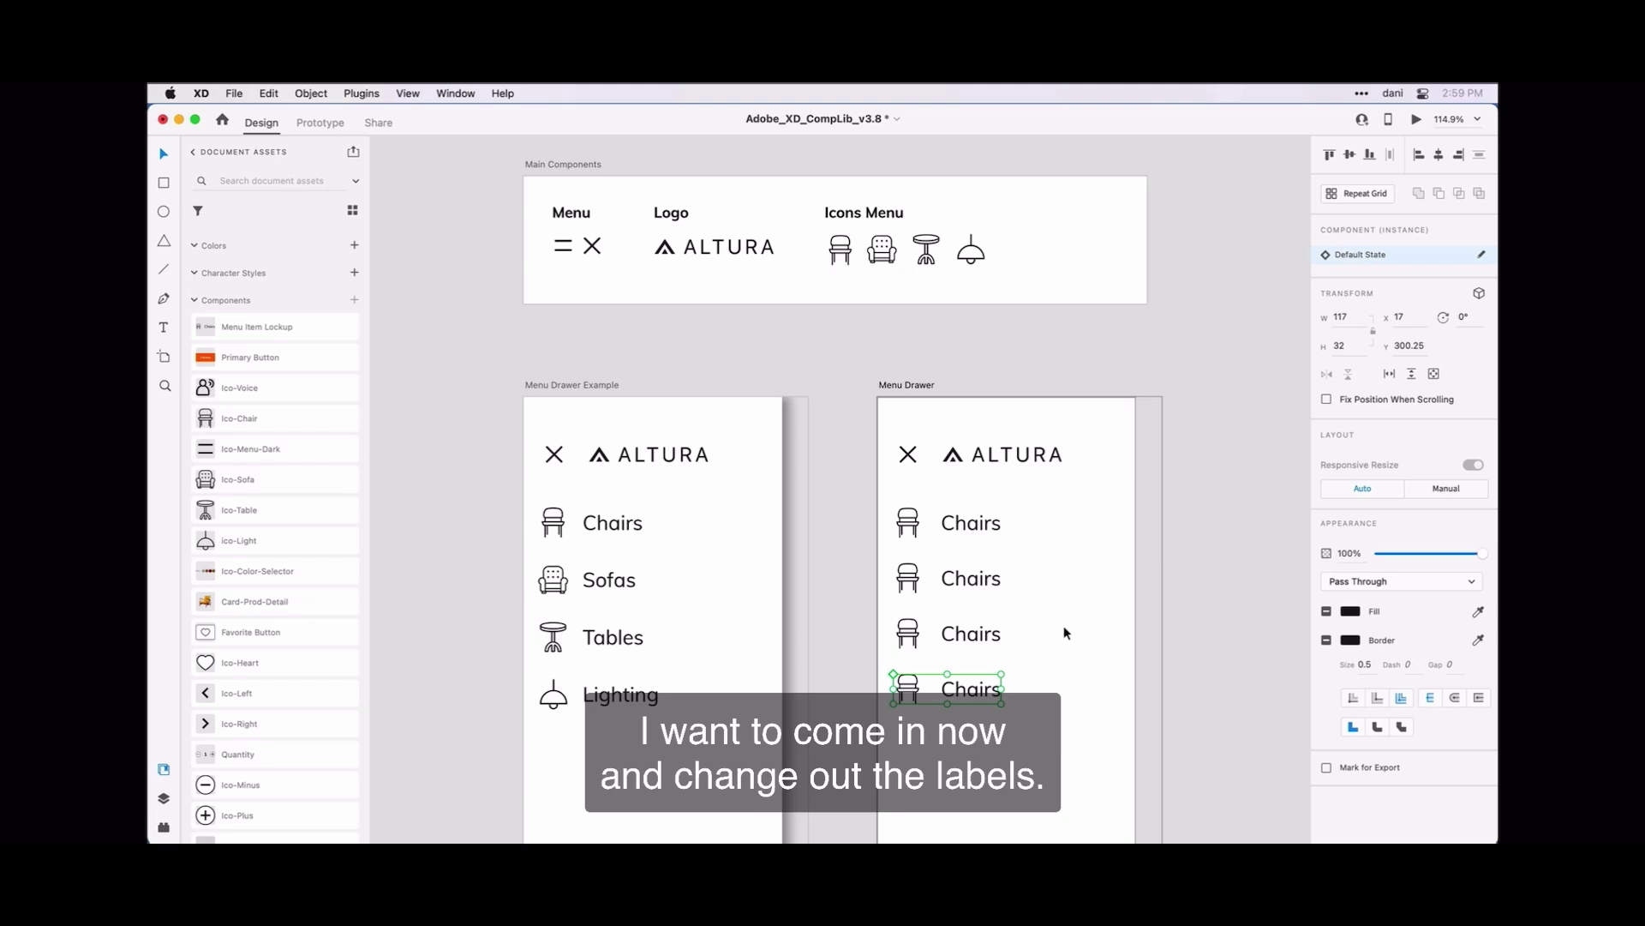
# - Change the second row's label from Chairs to Sofas
pyautogui.doubleClick(982, 588)
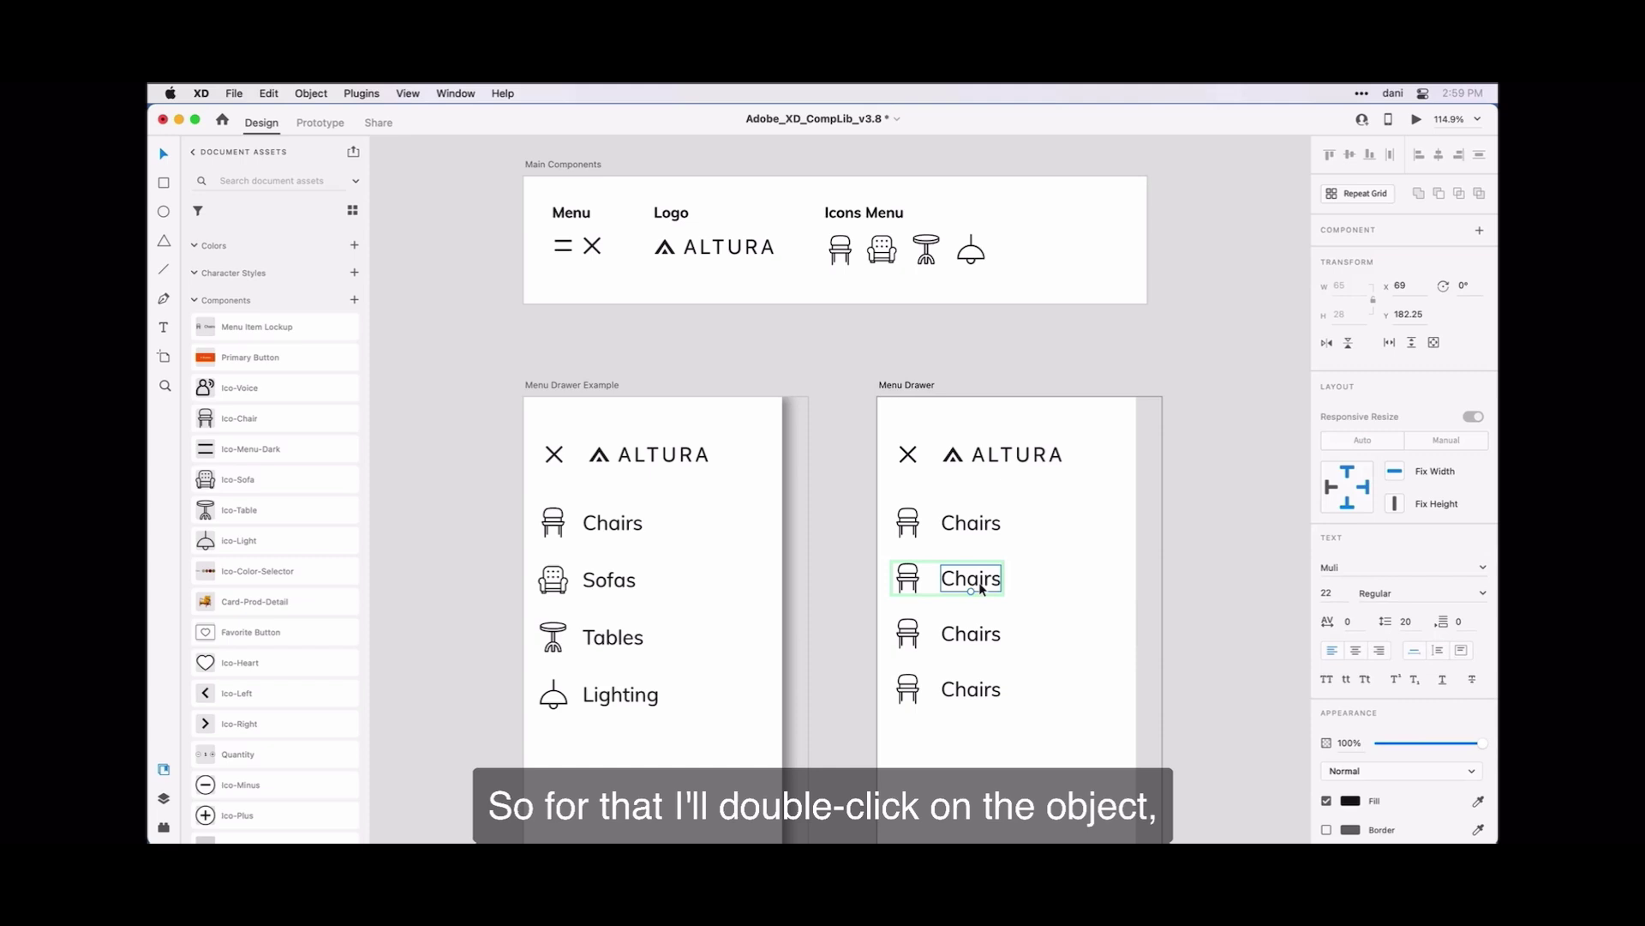
pyautogui.doubleClick(971, 580)
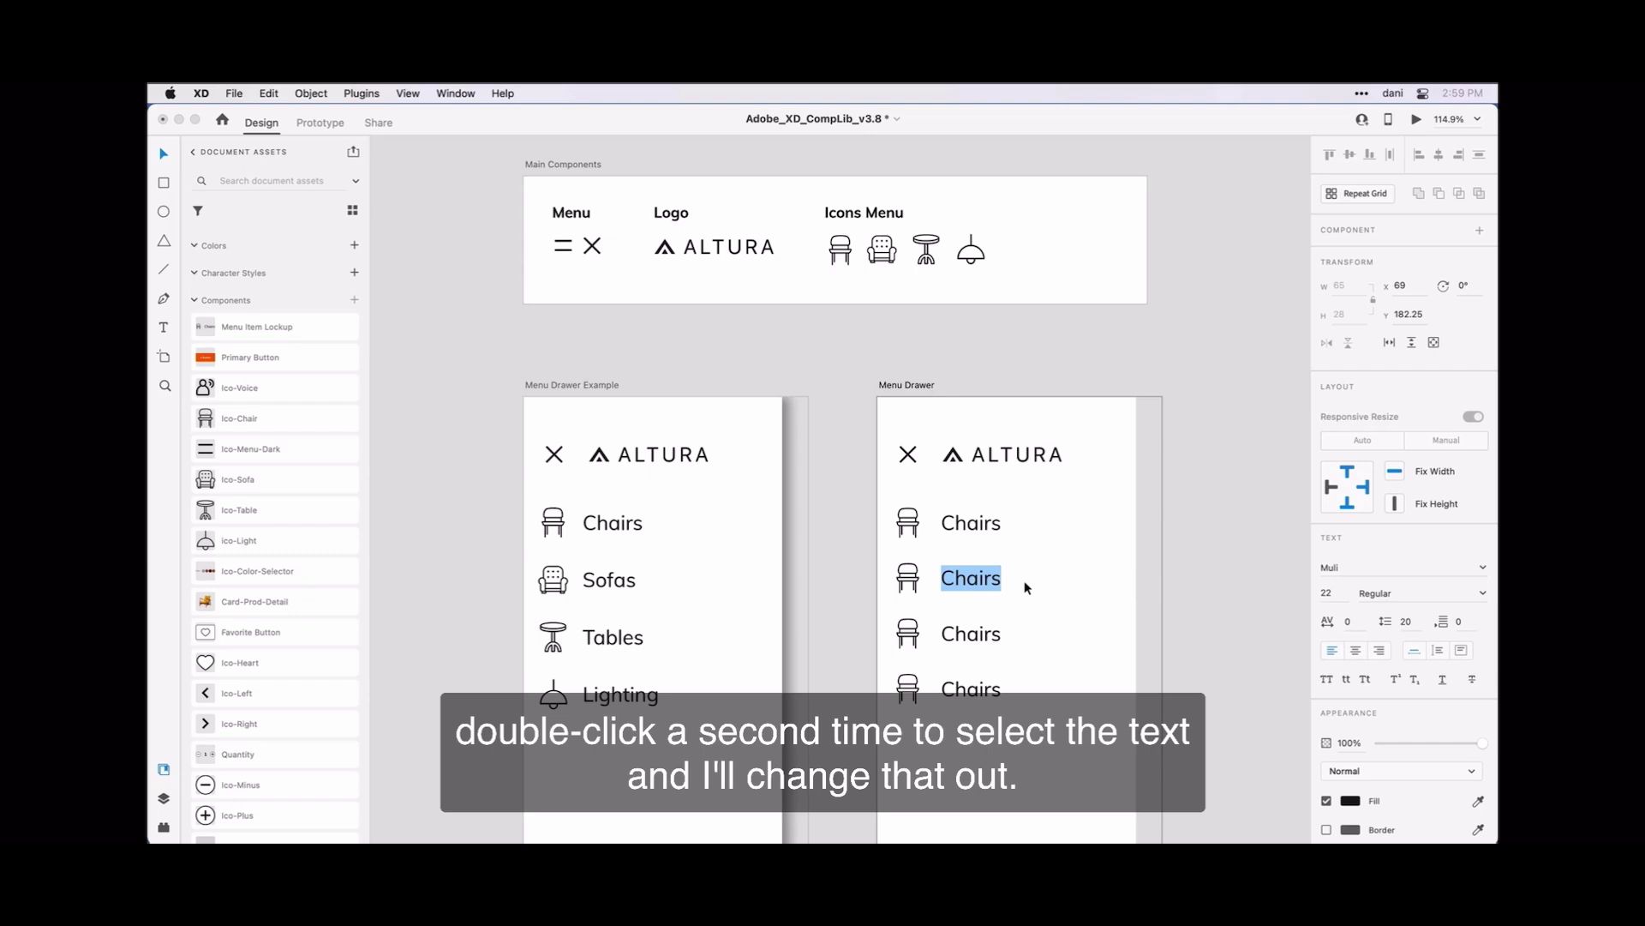
pyautogui.write('Sofas')
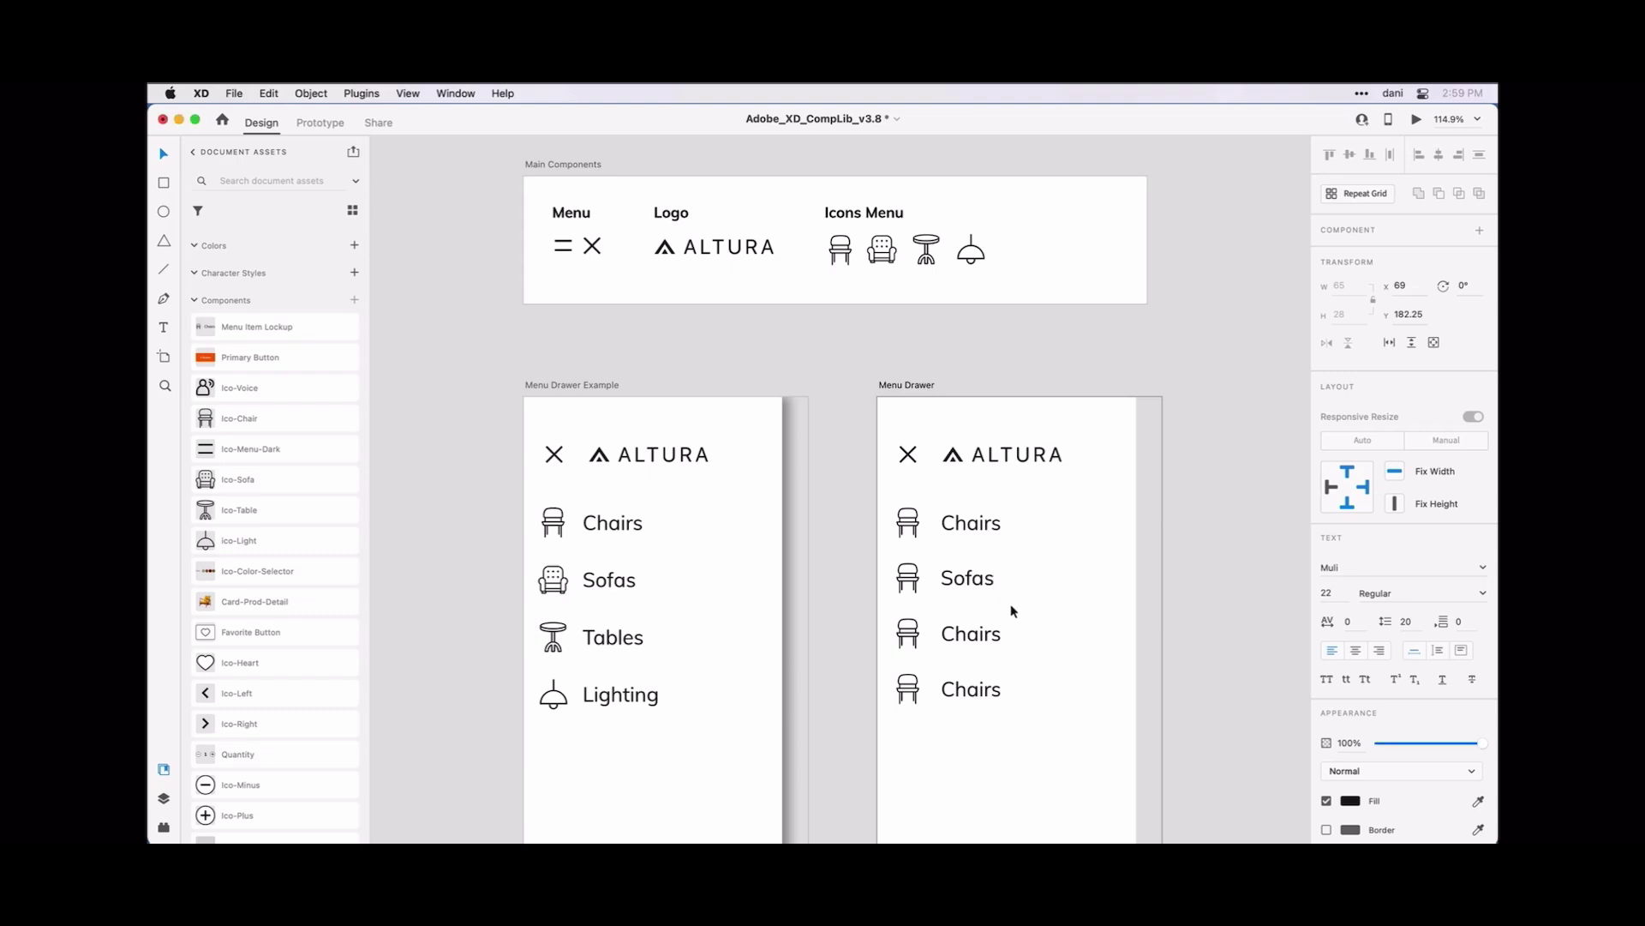
pyautogui.press('Escape')
# - Change the third row's label from Chairs to Tables
pyautogui.click(984, 641)
pyautogui.click(984, 640)
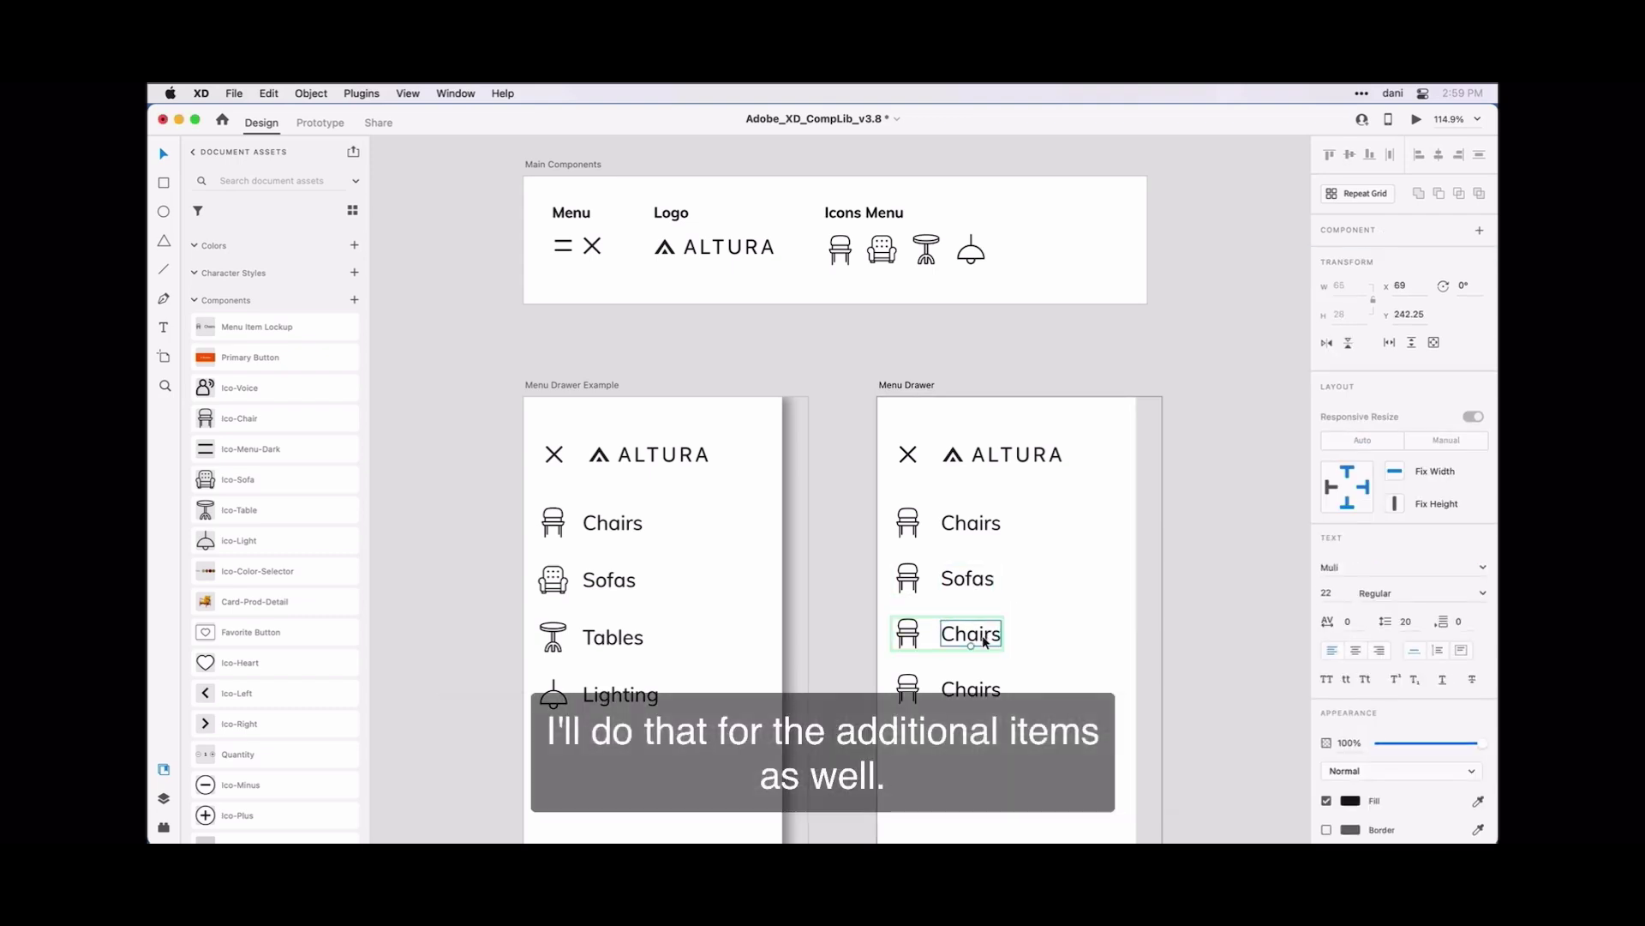
pyautogui.doubleClick(984, 637)
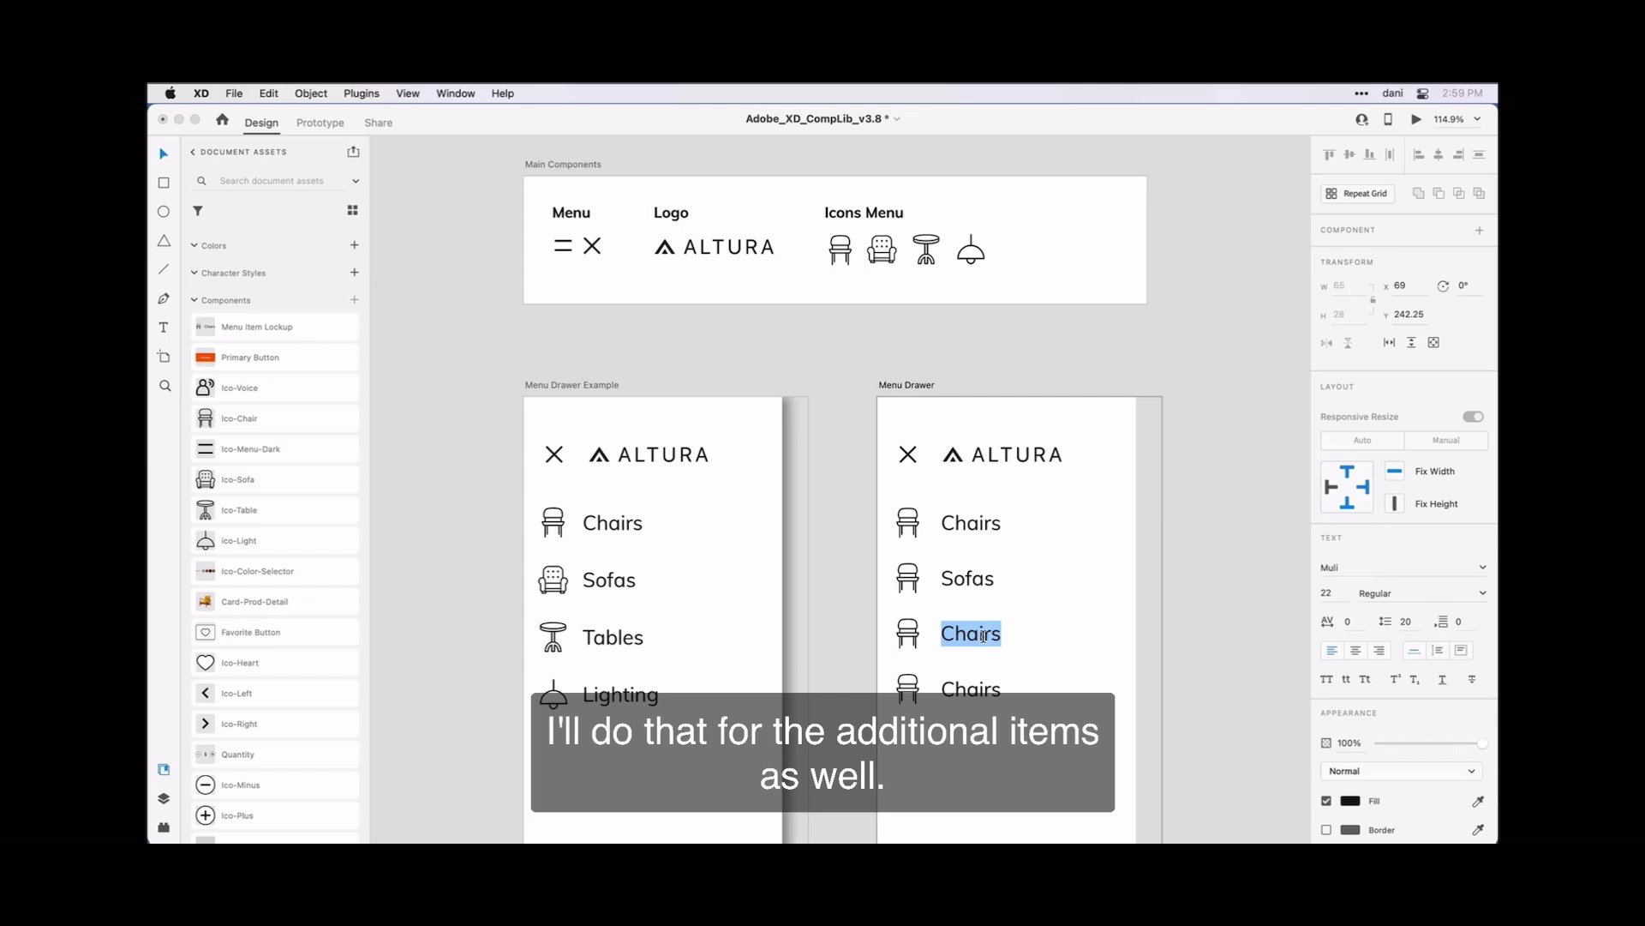
pyautogui.write('Tables')
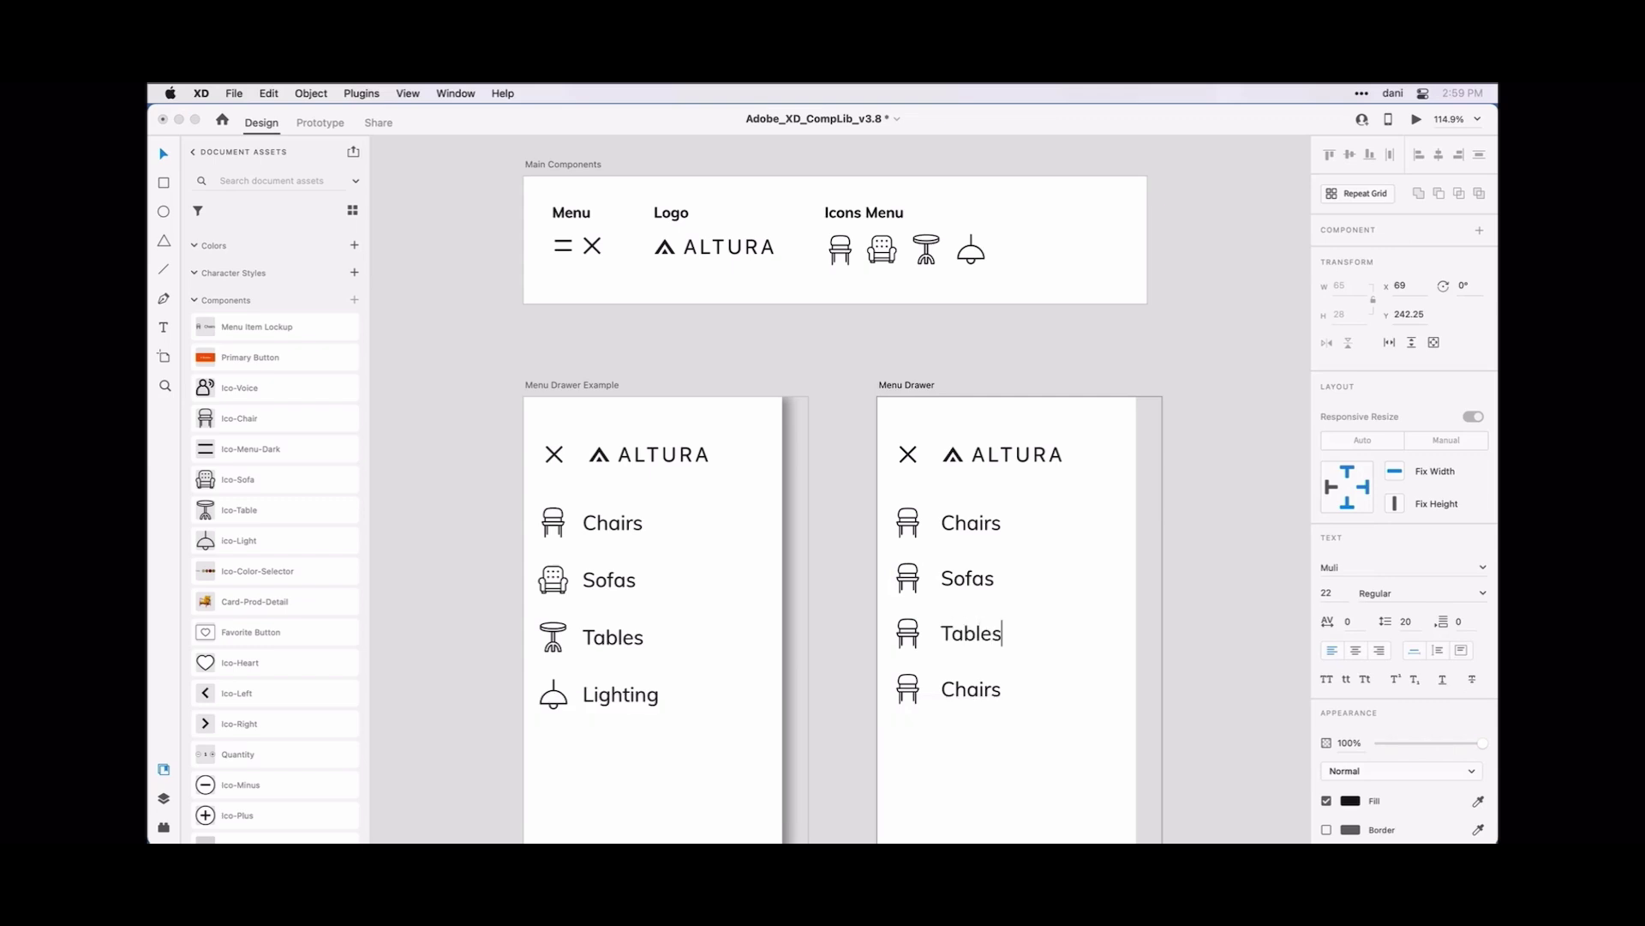
pyautogui.press('Escape')
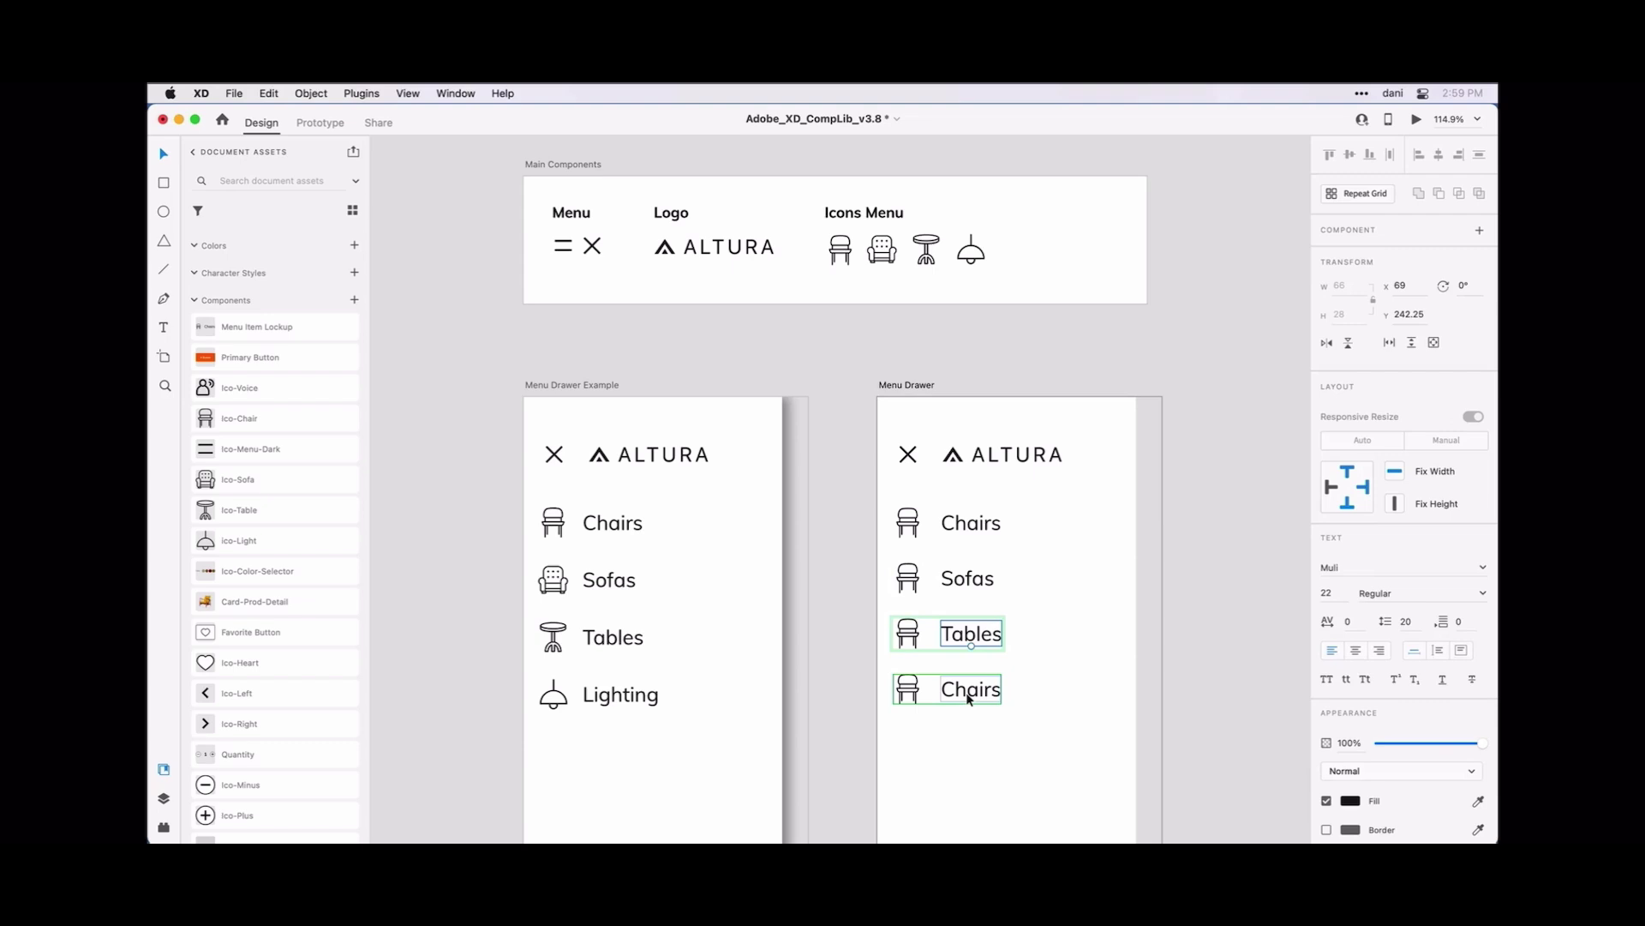
# - Change the last row's label from Chairs to Lighting and return to the artboard selection
pyautogui.doubleClick(969, 696)
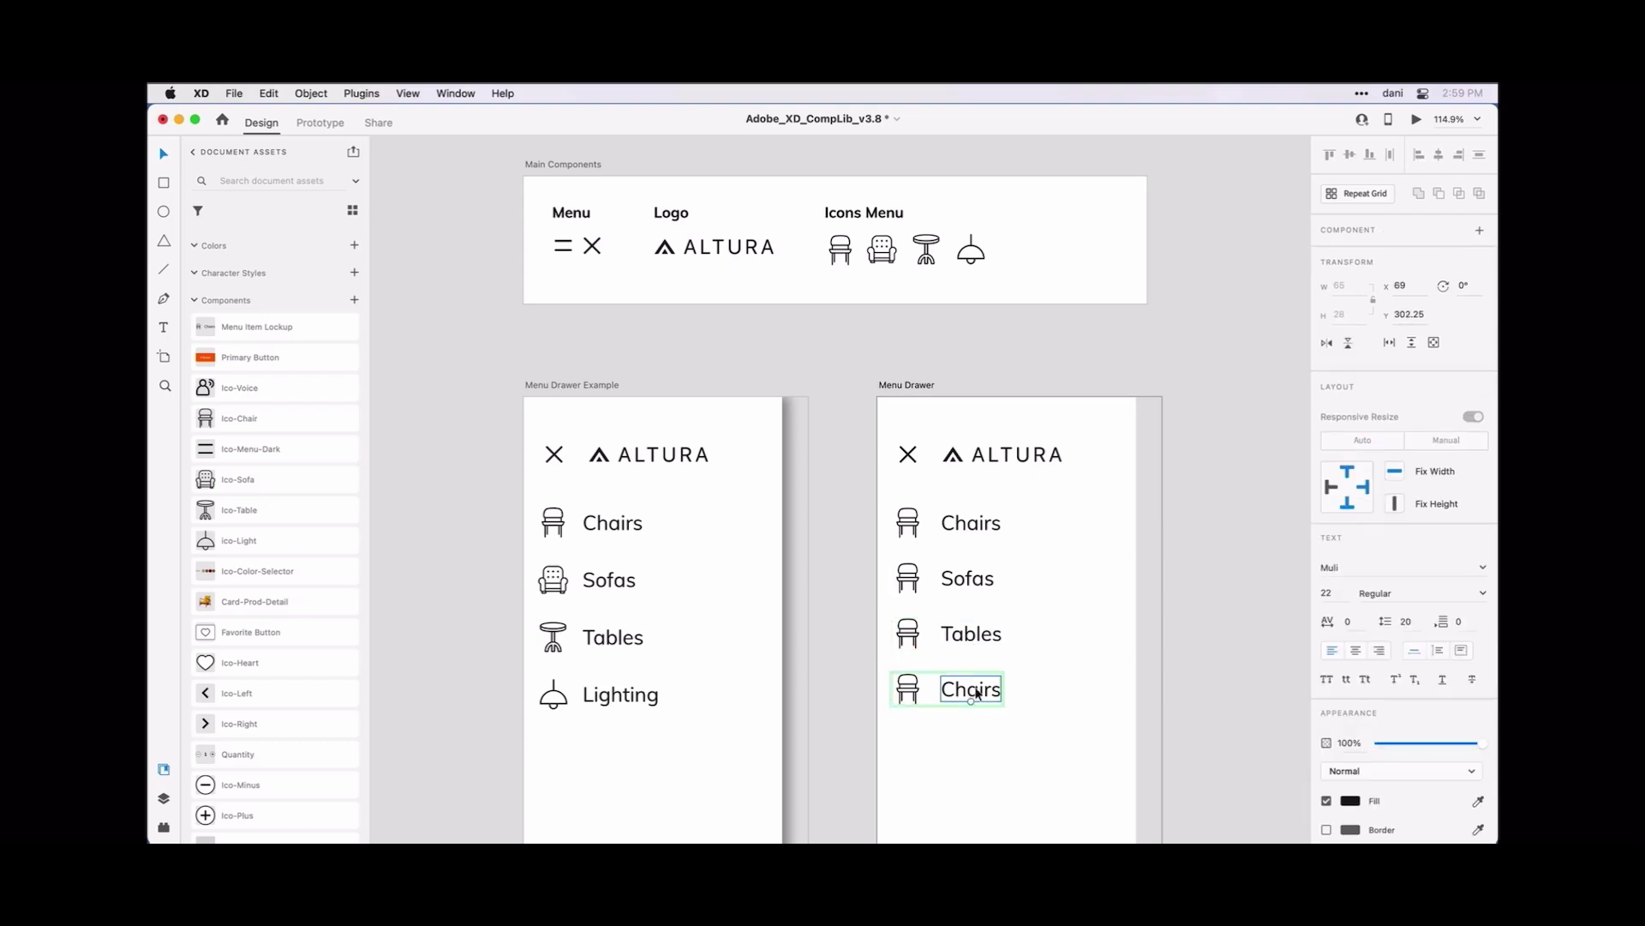
pyautogui.doubleClick(971, 693)
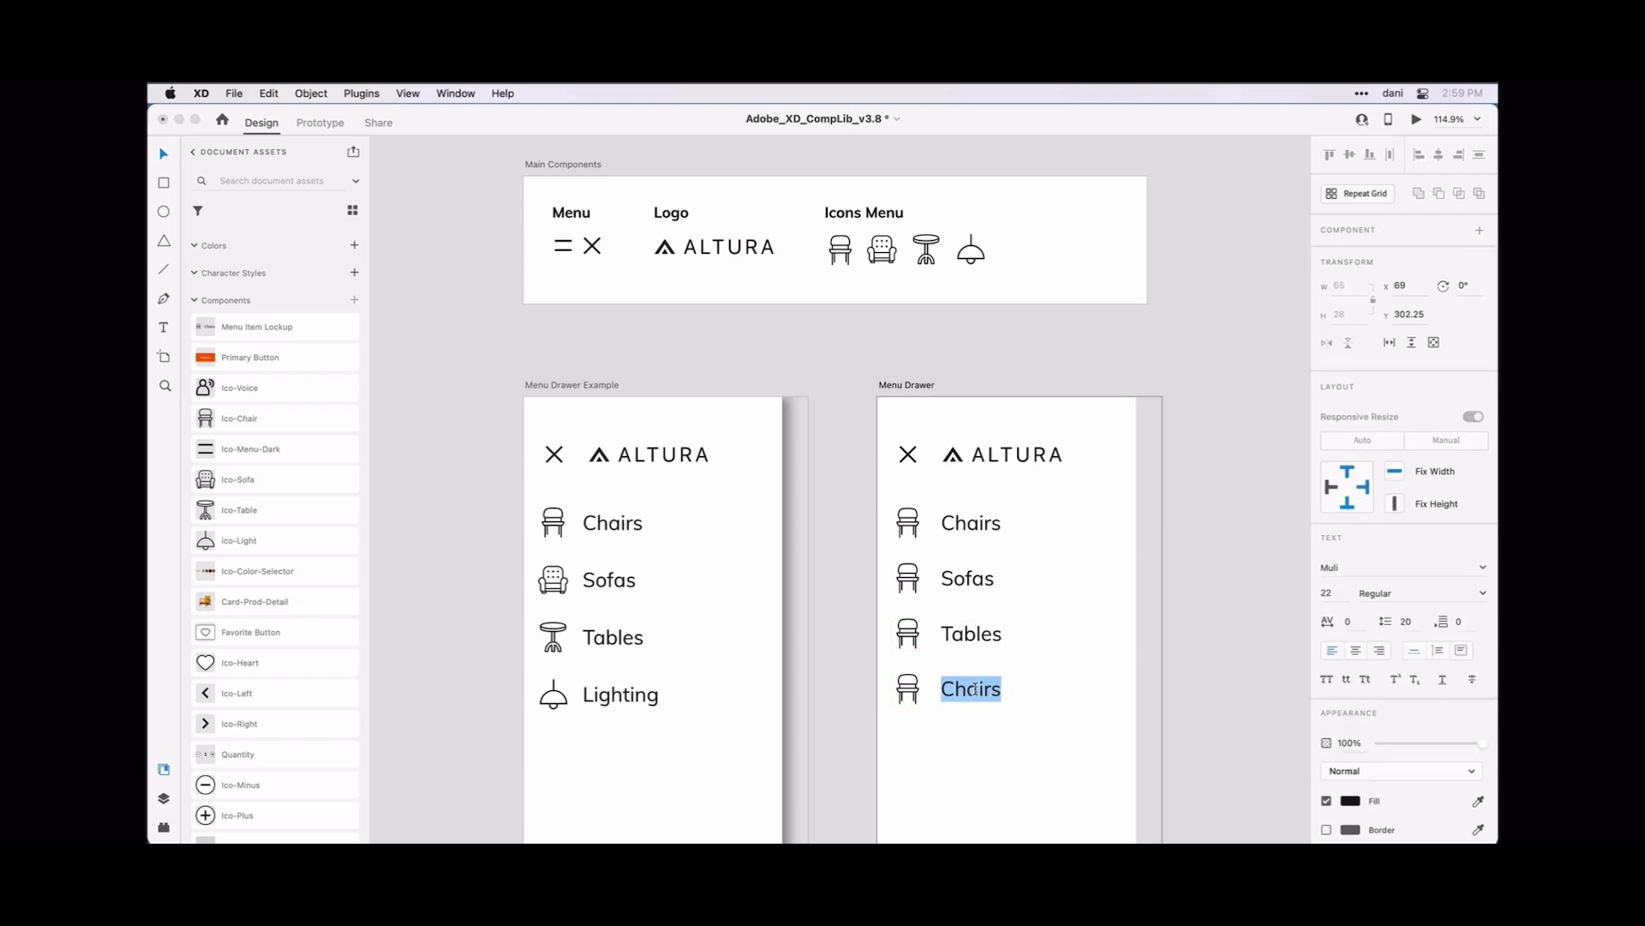
pyautogui.write('Ligh')
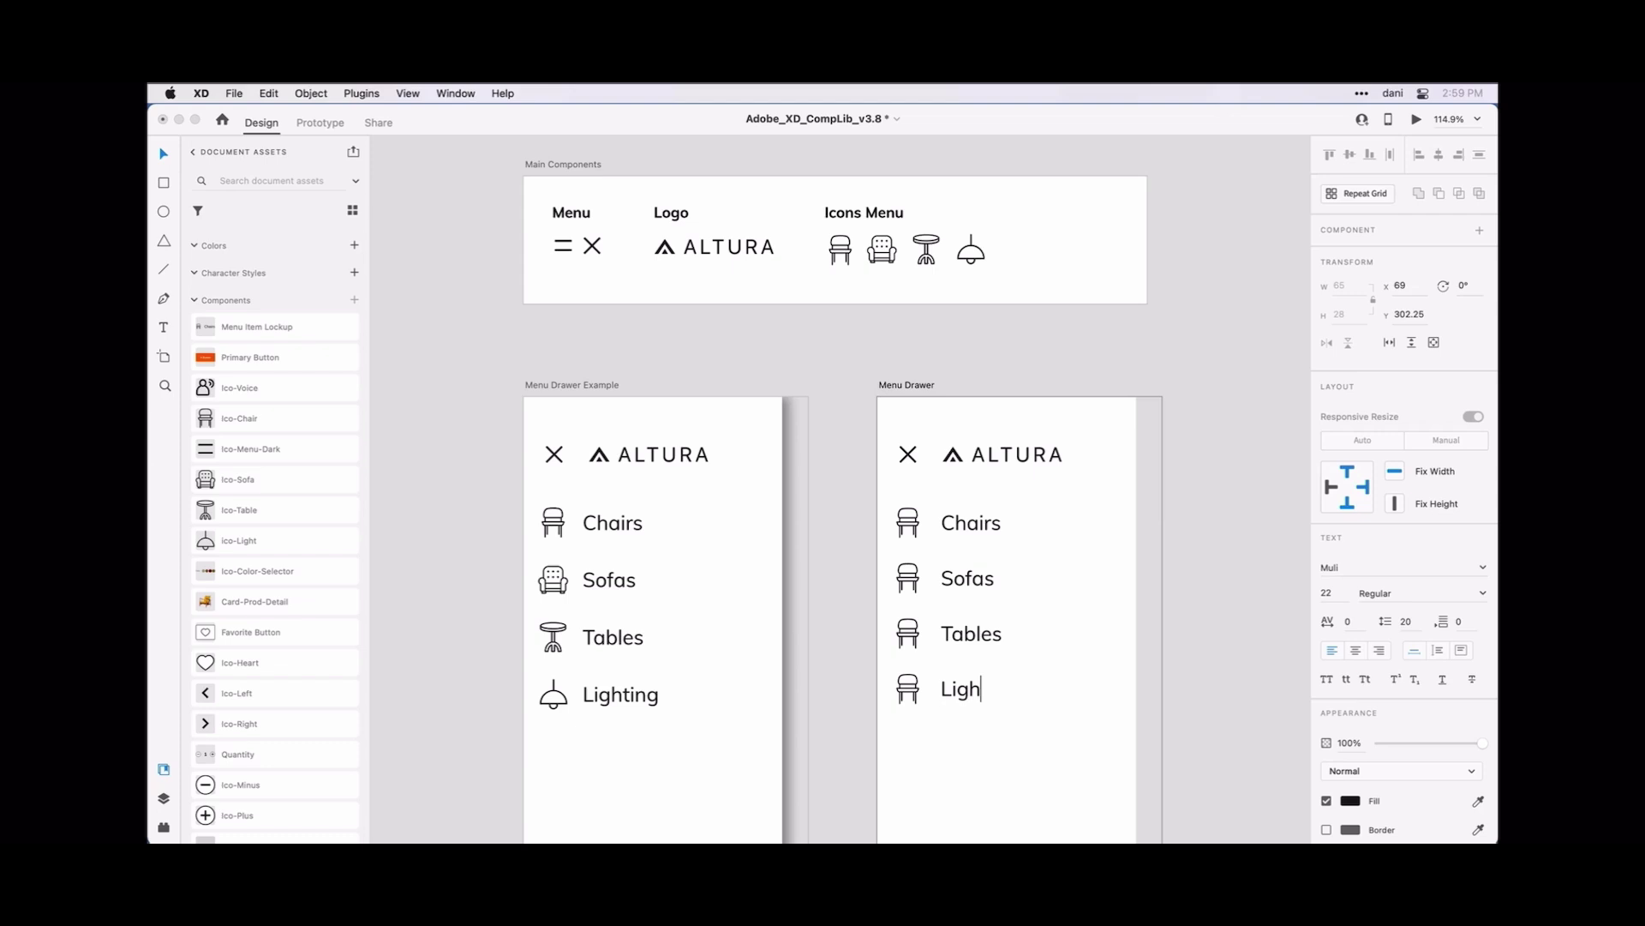
pyautogui.write('ting')
pyautogui.press('Escape')
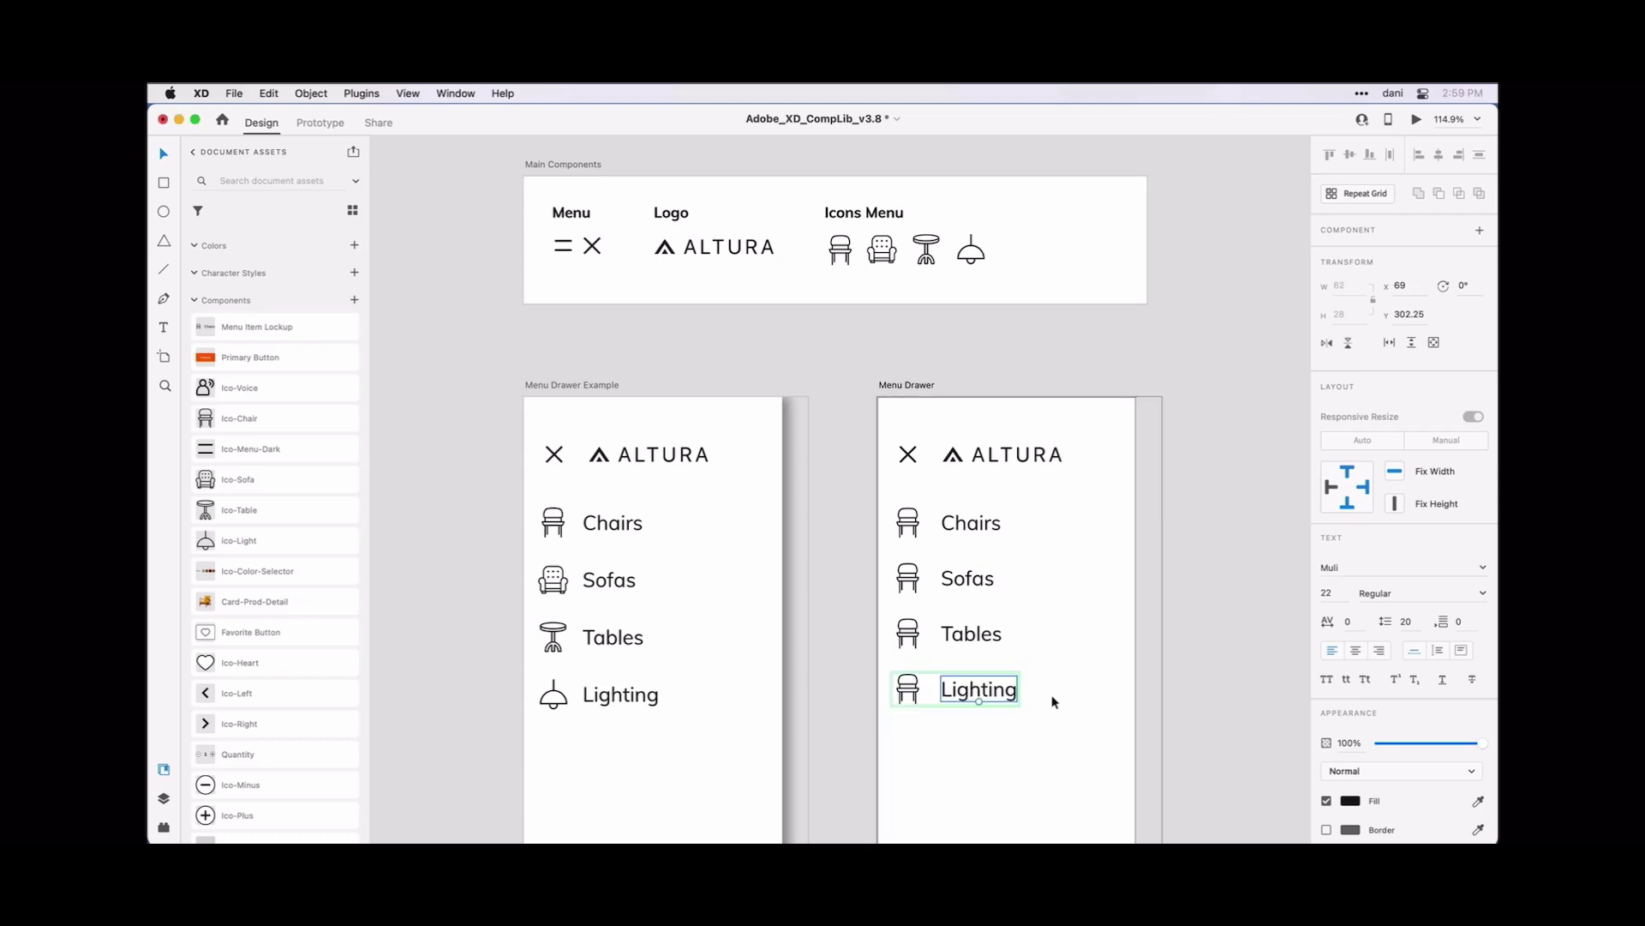
pyautogui.press('Escape')
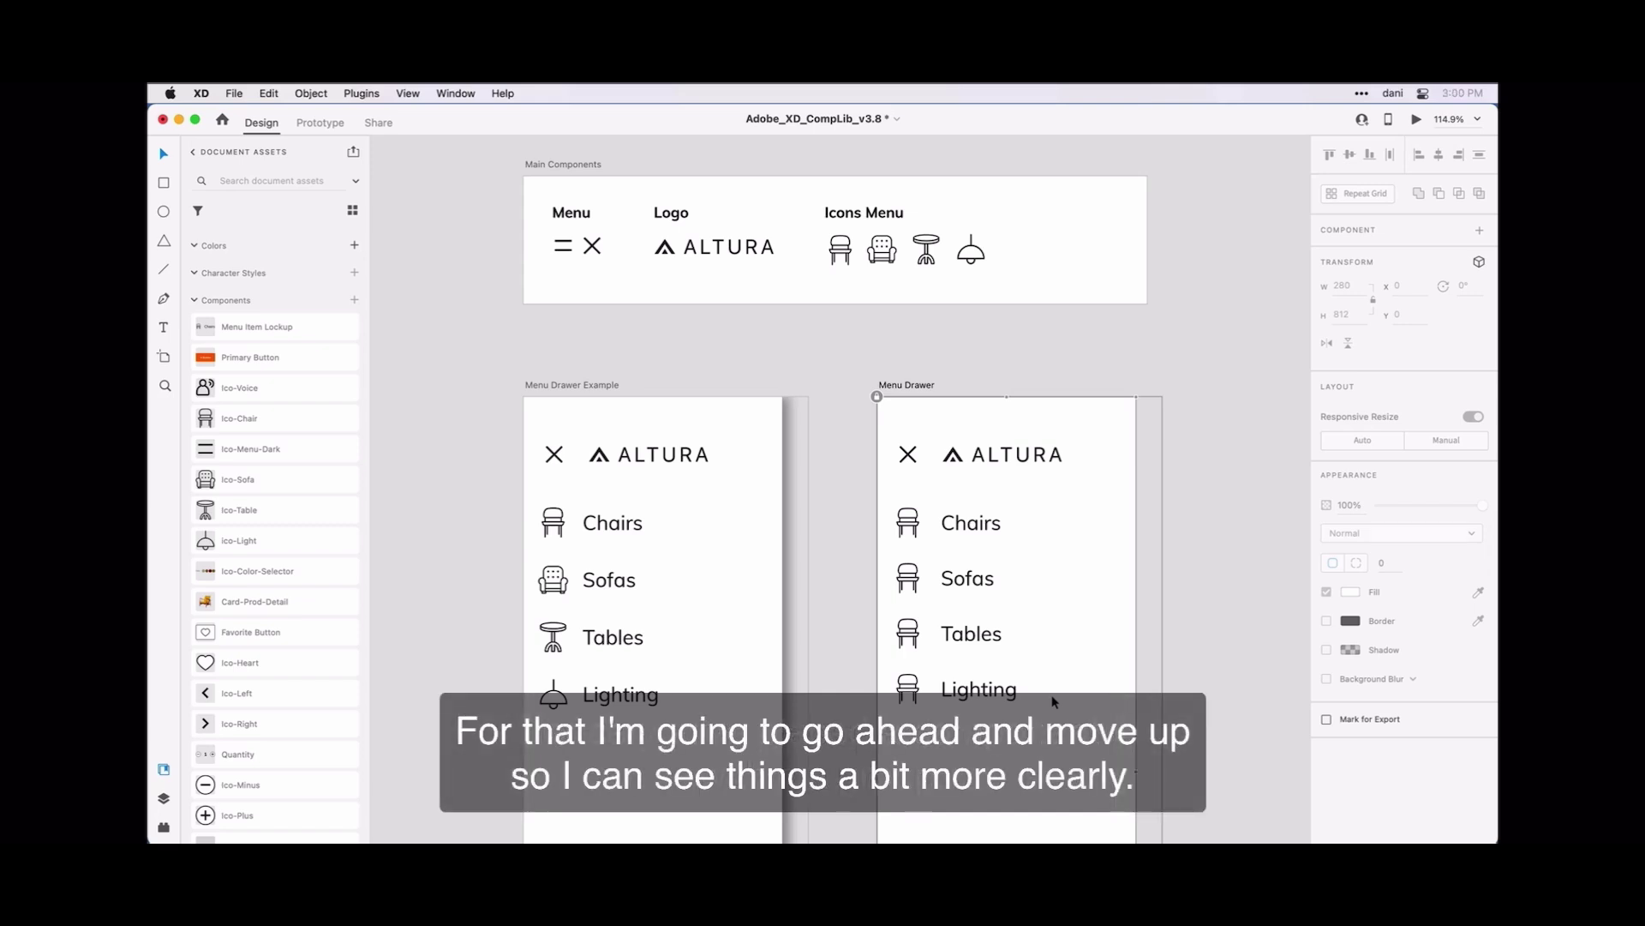
# - Swap the Sofas row's chair icon for Ico-Sofa from the Assets panel
pyautogui.moveTo(1056, 730); pyautogui.dragTo(1052, 651)
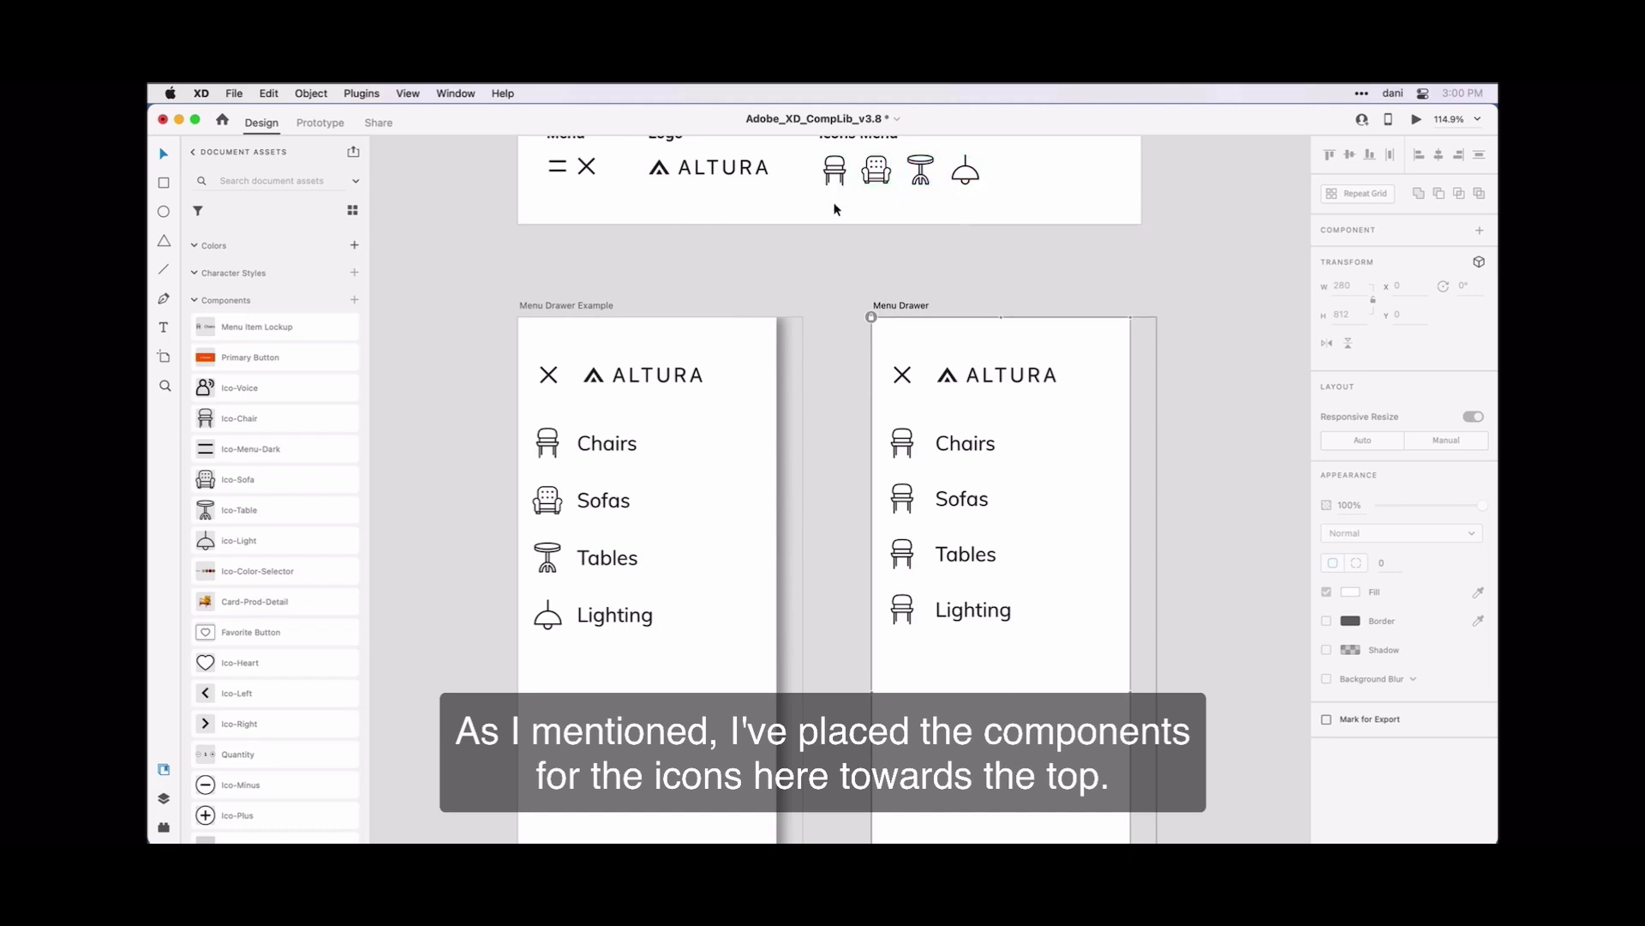
pyautogui.scroll(2, 837, 210)
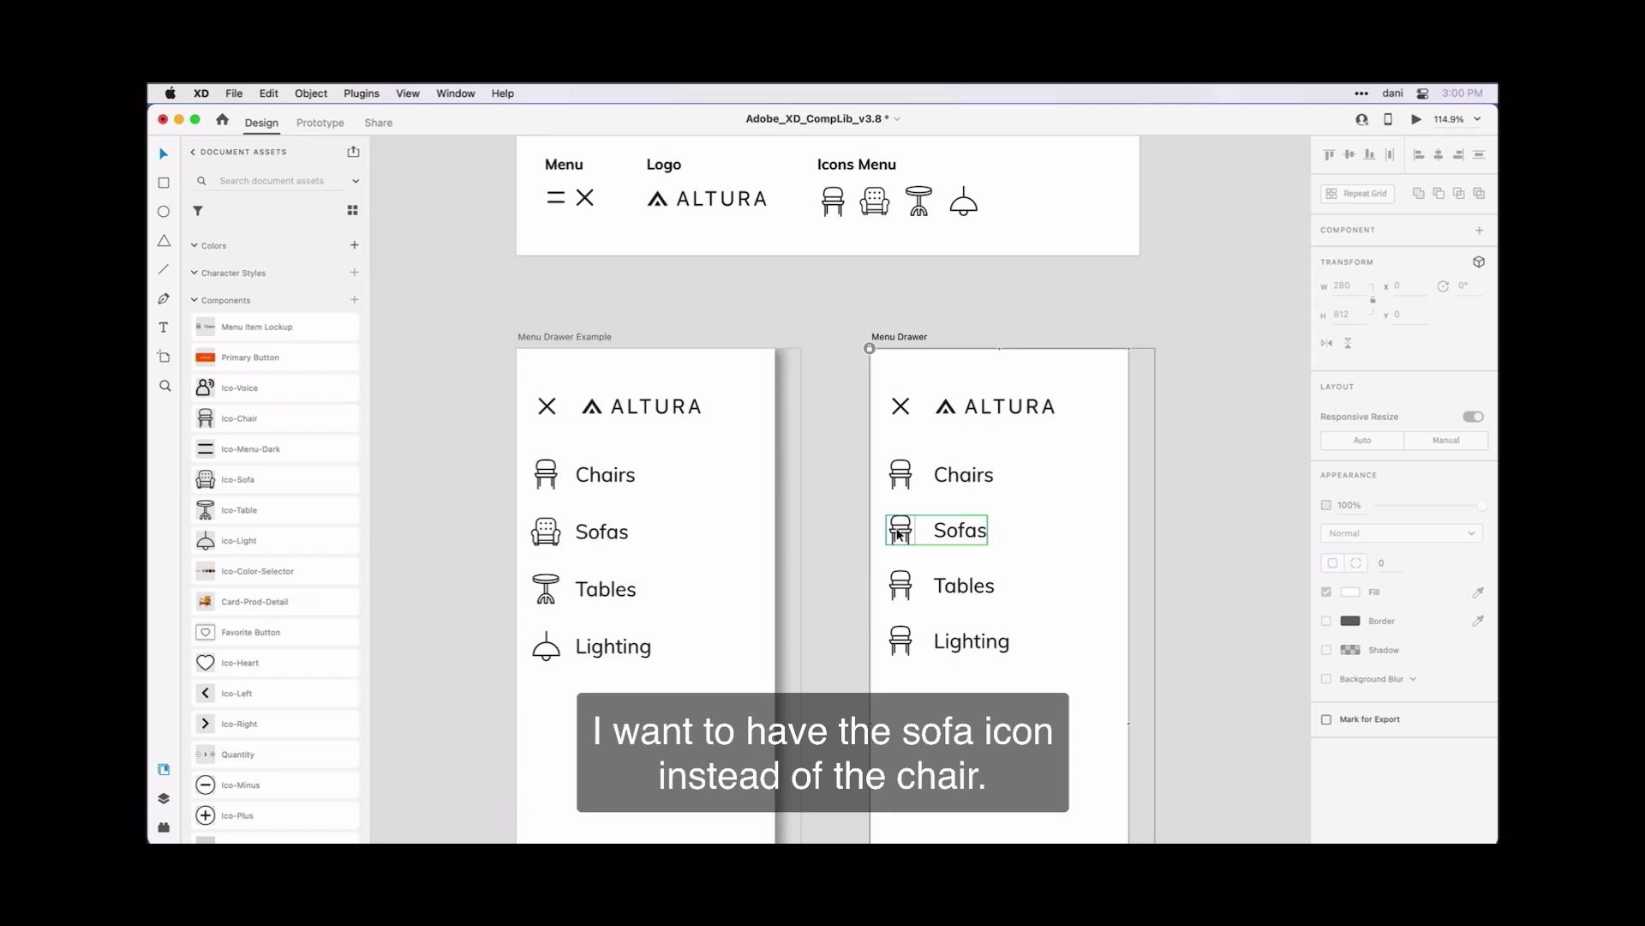
pyautogui.doubleClick(898, 533)
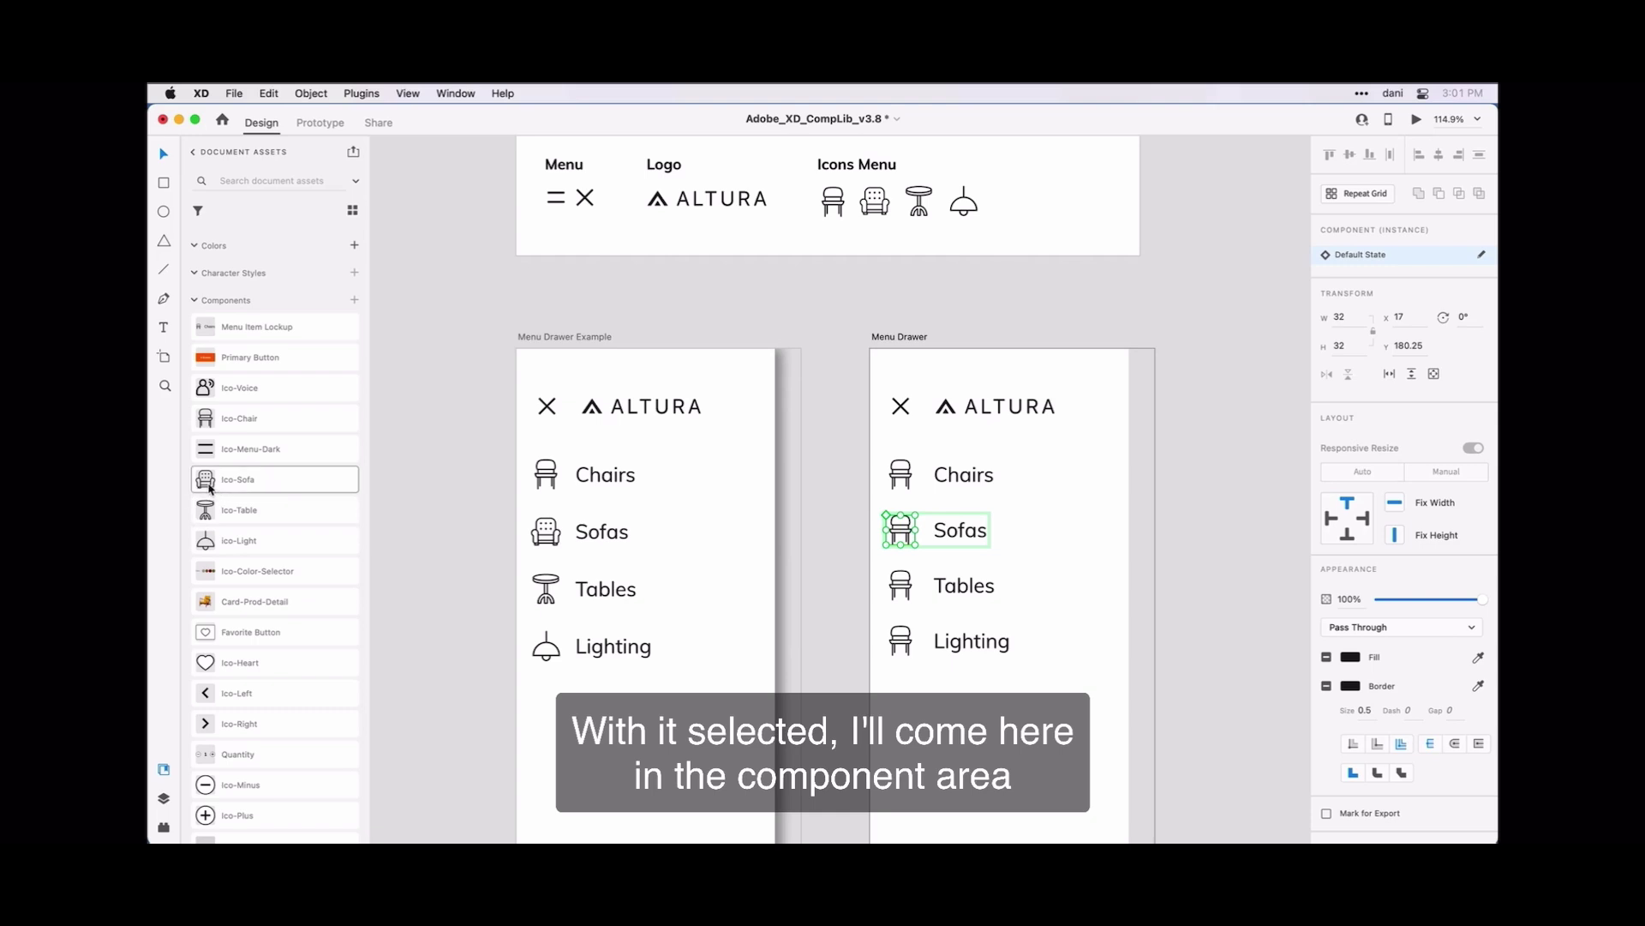
pyautogui.moveTo(209, 487); pyautogui.dragTo(813, 505)
pyautogui.moveTo(819, 505); pyautogui.dragTo(894, 547)
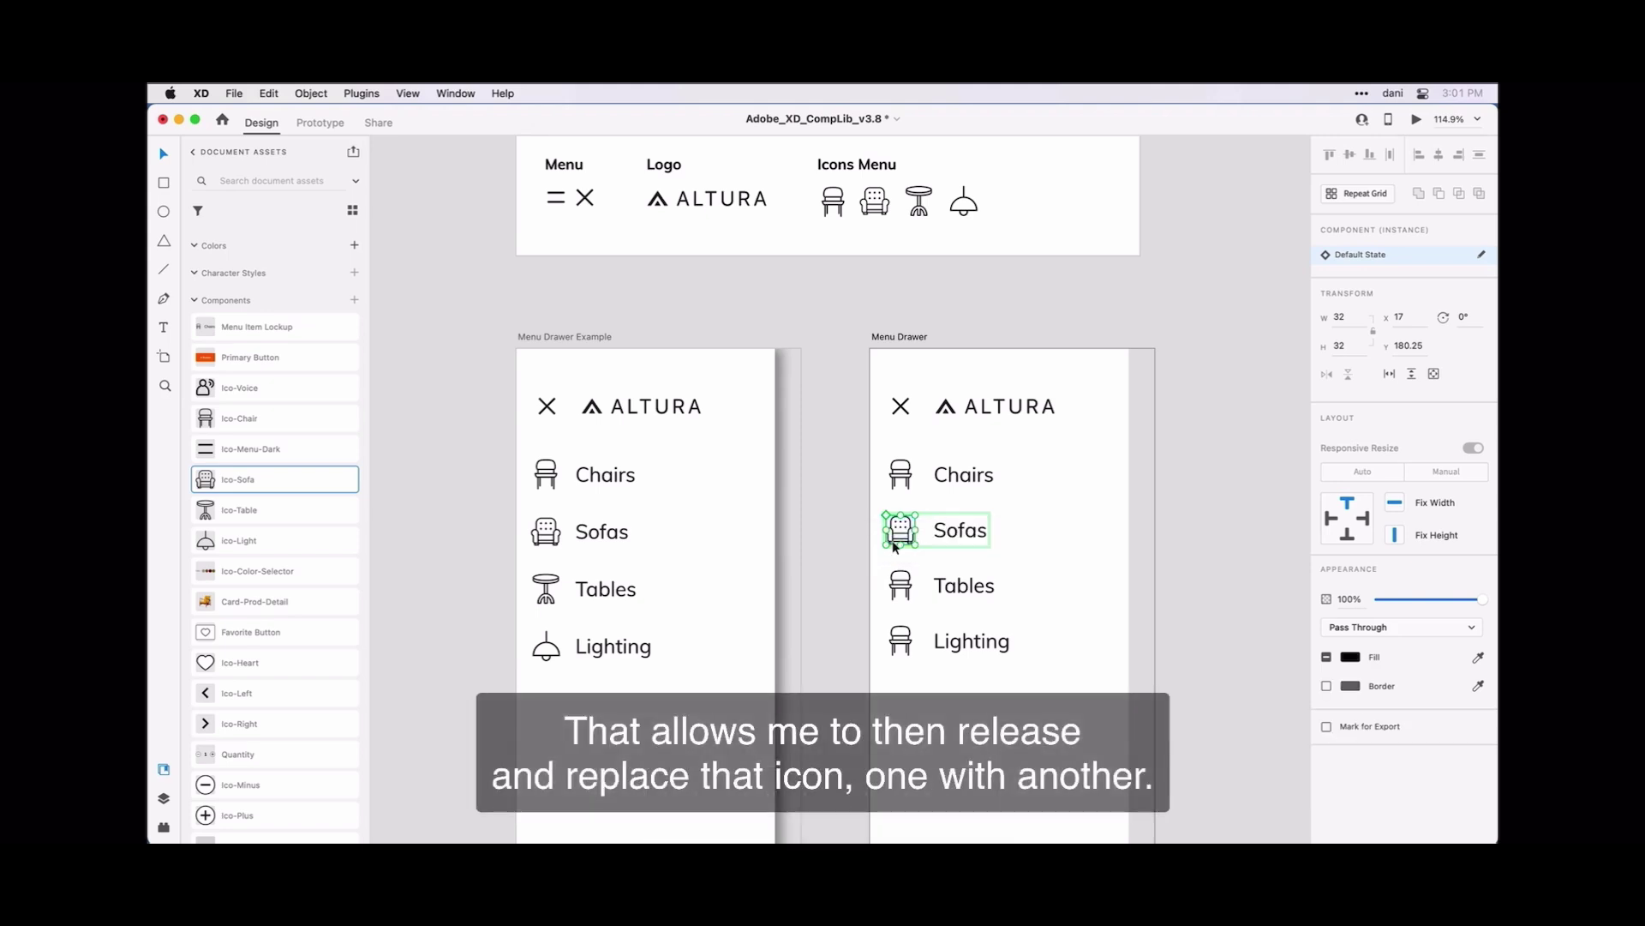
pyautogui.click(1029, 567)
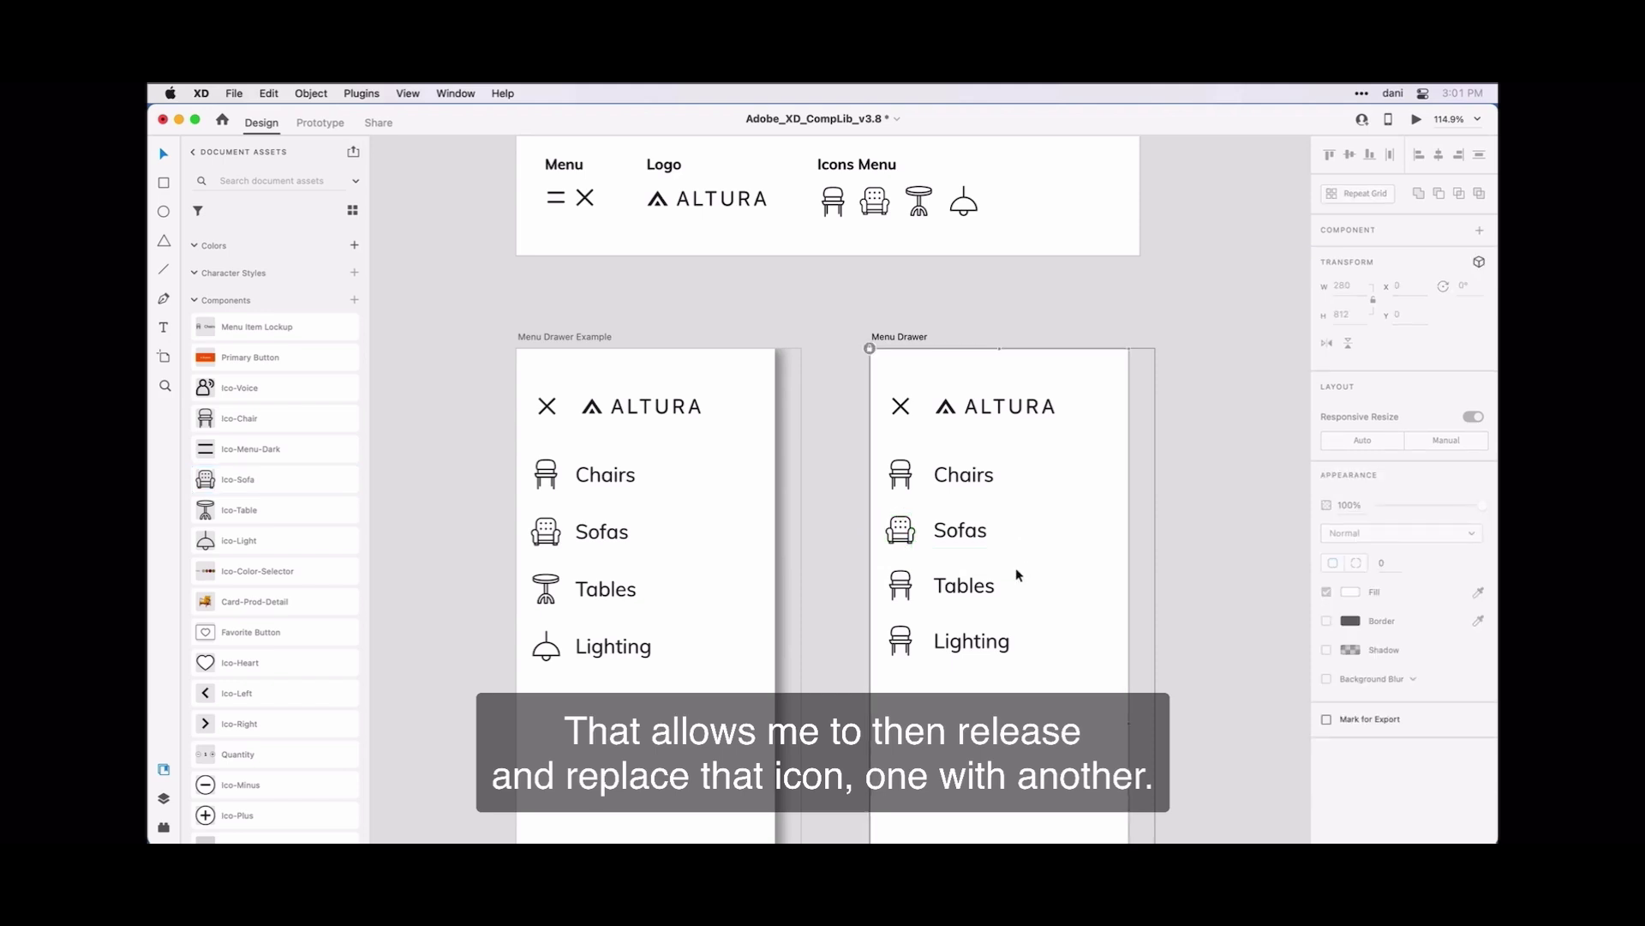
# - Swap the Tables row's chair icon for Ico-Table
pyautogui.click(908, 591)
pyautogui.doubleClick(908, 591)
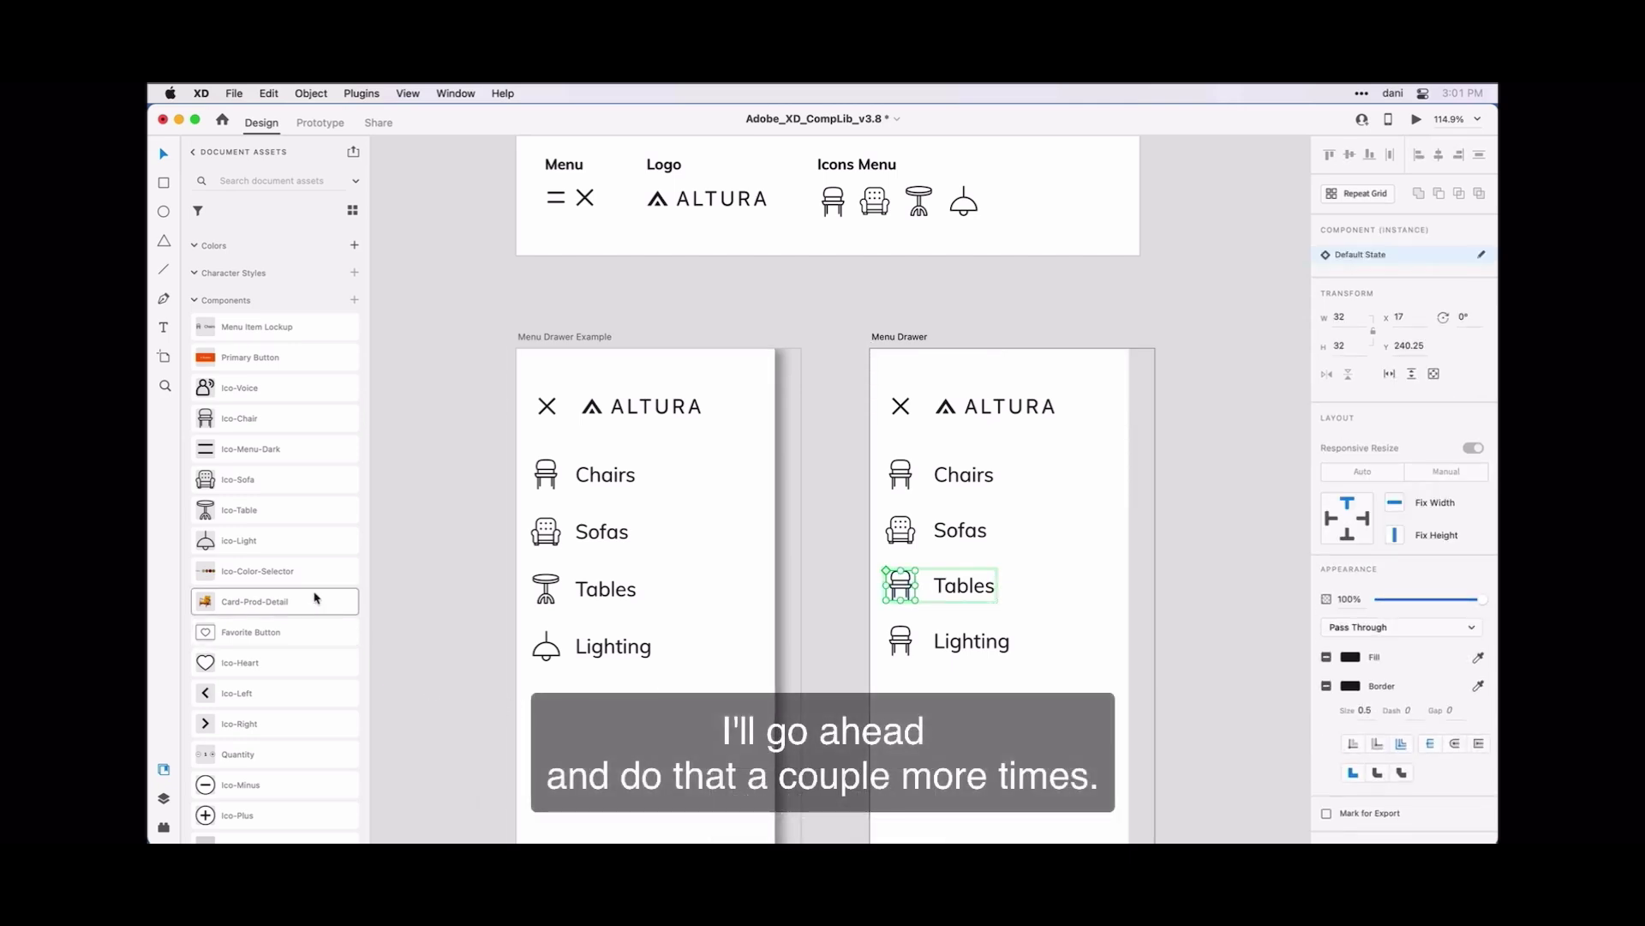
pyautogui.moveTo(209, 505); pyautogui.dragTo(897, 588)
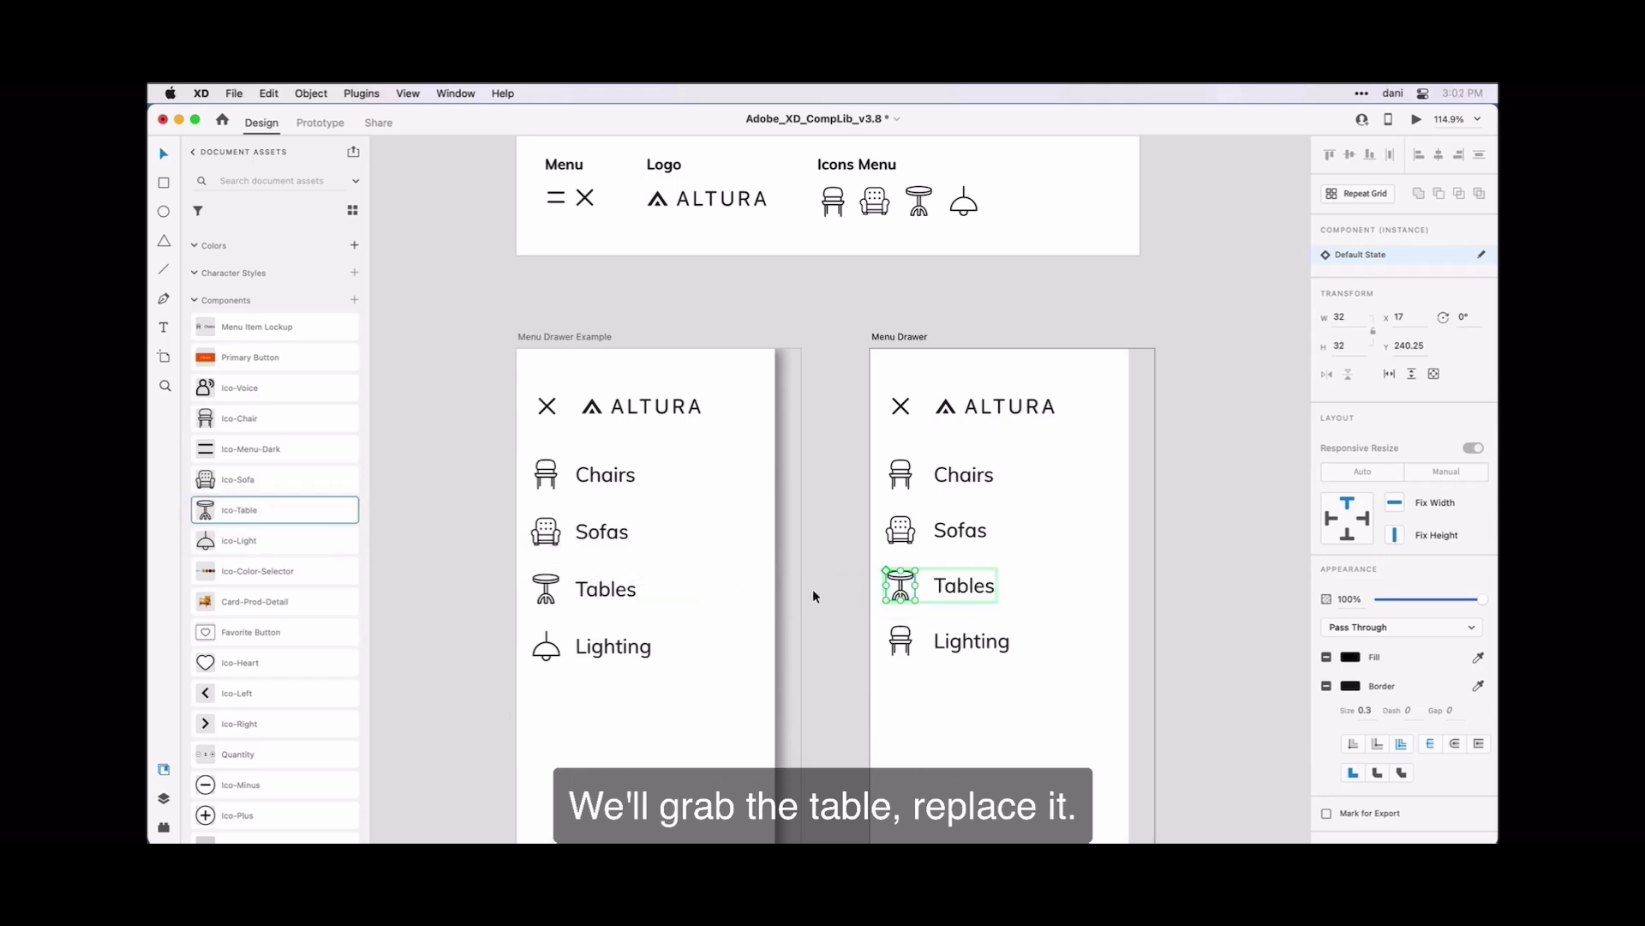
pyautogui.click(947, 737)
# - Swap the Lighting row's chair icon for the Ico-Light lamp icon
pyautogui.click(902, 645)
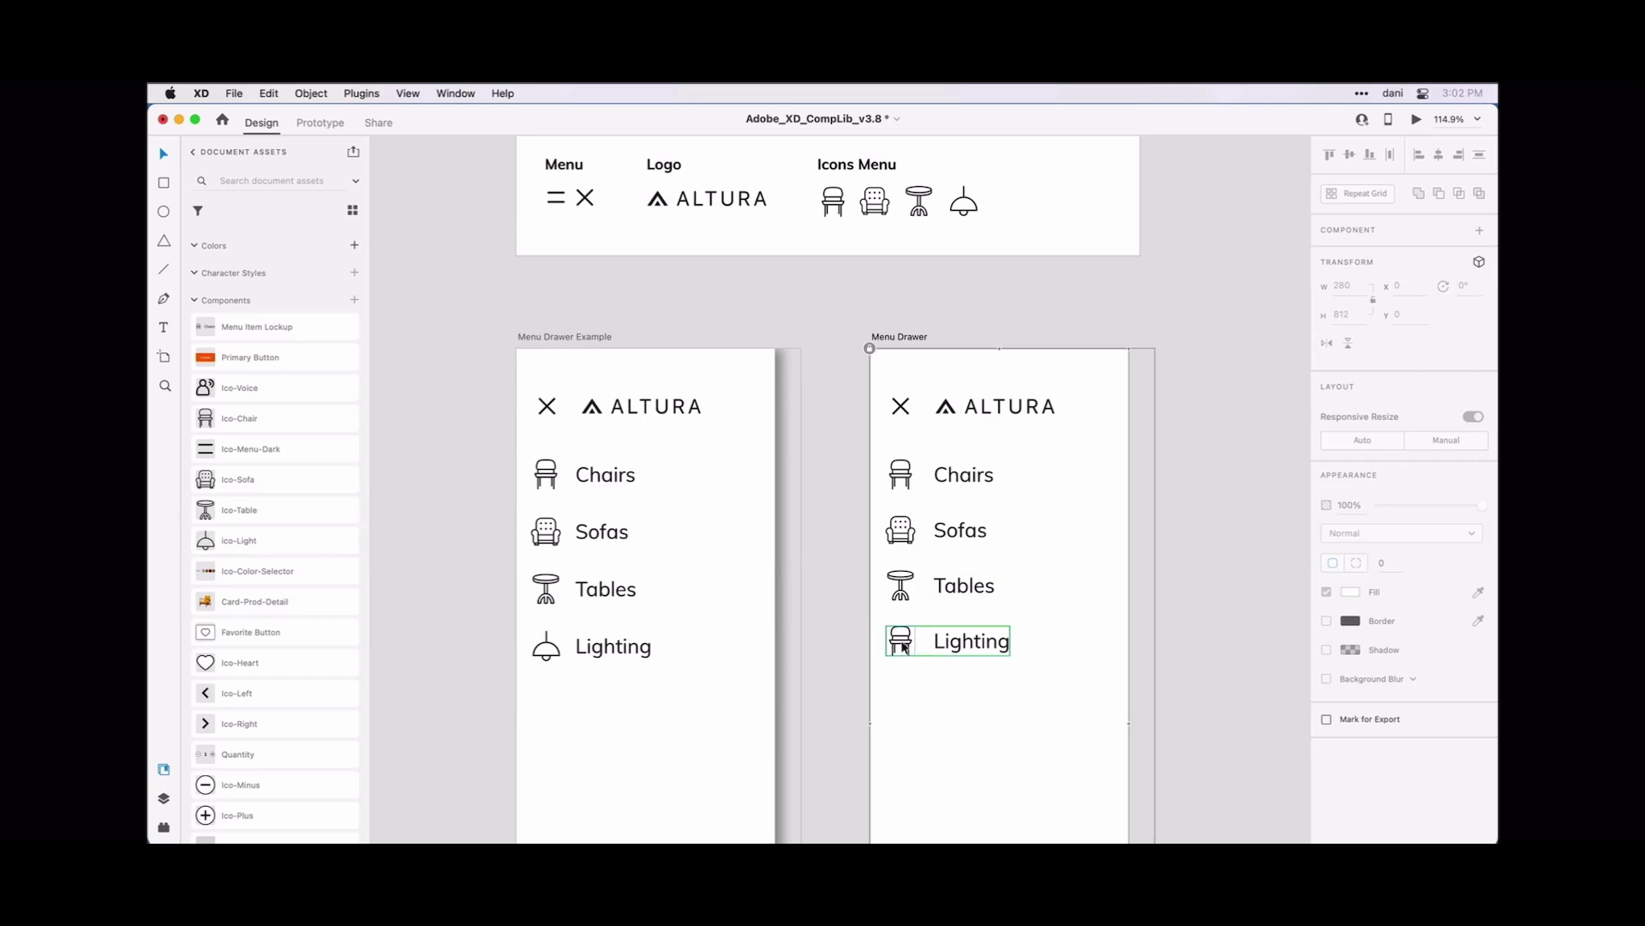
pyautogui.doubleClick(901, 642)
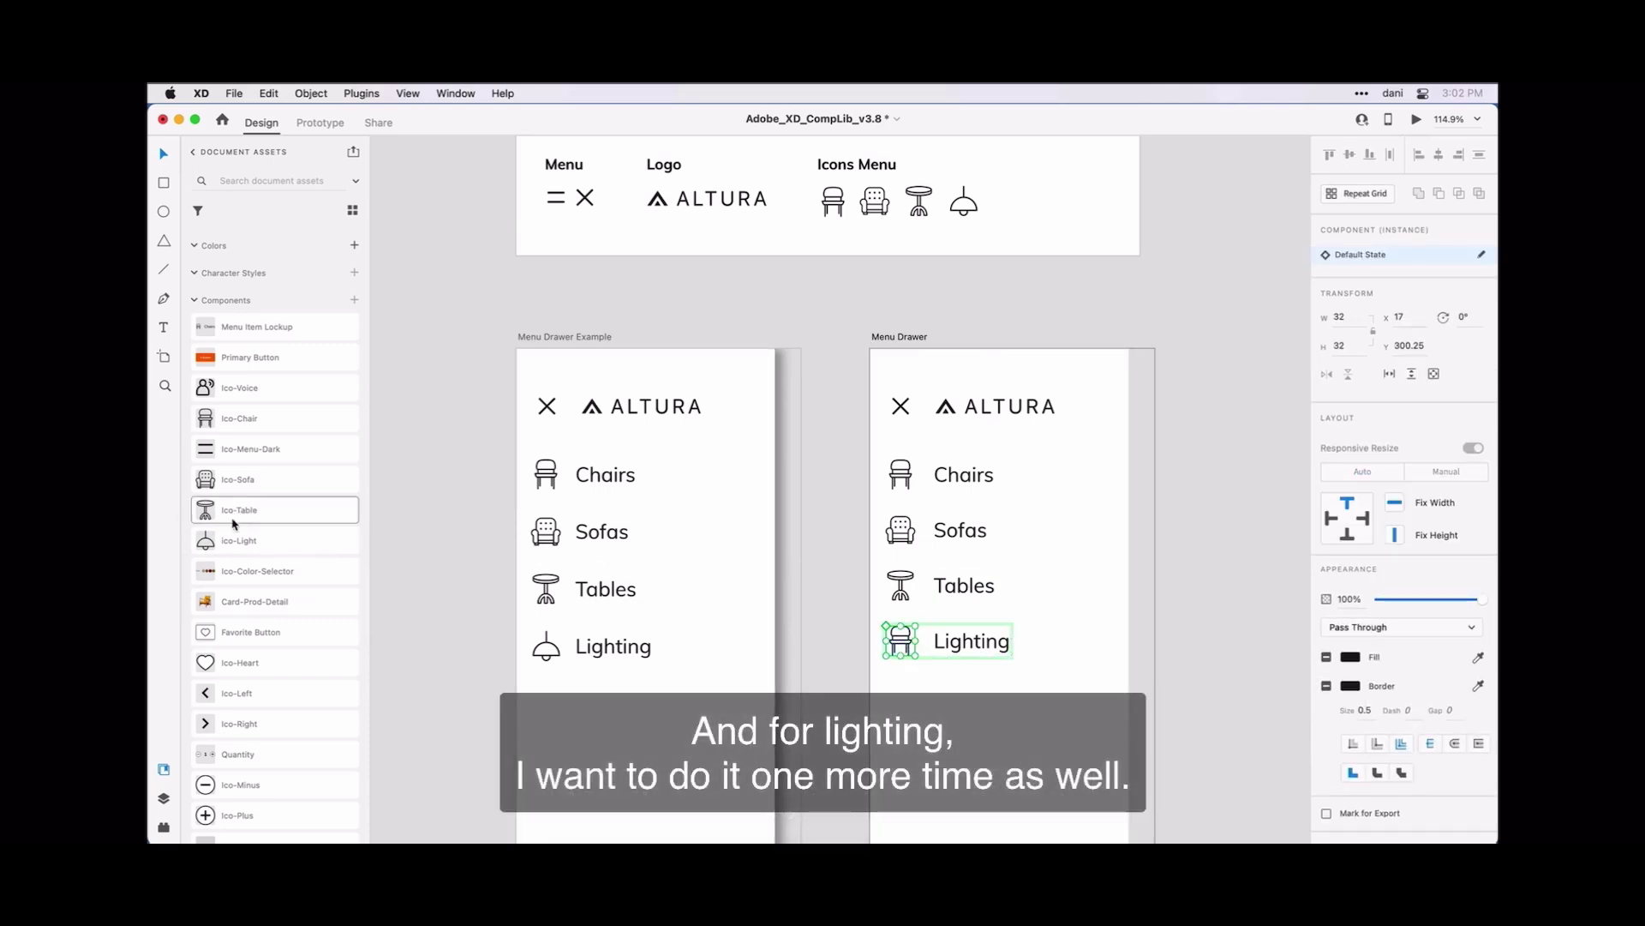
pyautogui.moveTo(231, 539); pyautogui.dragTo(907, 641)
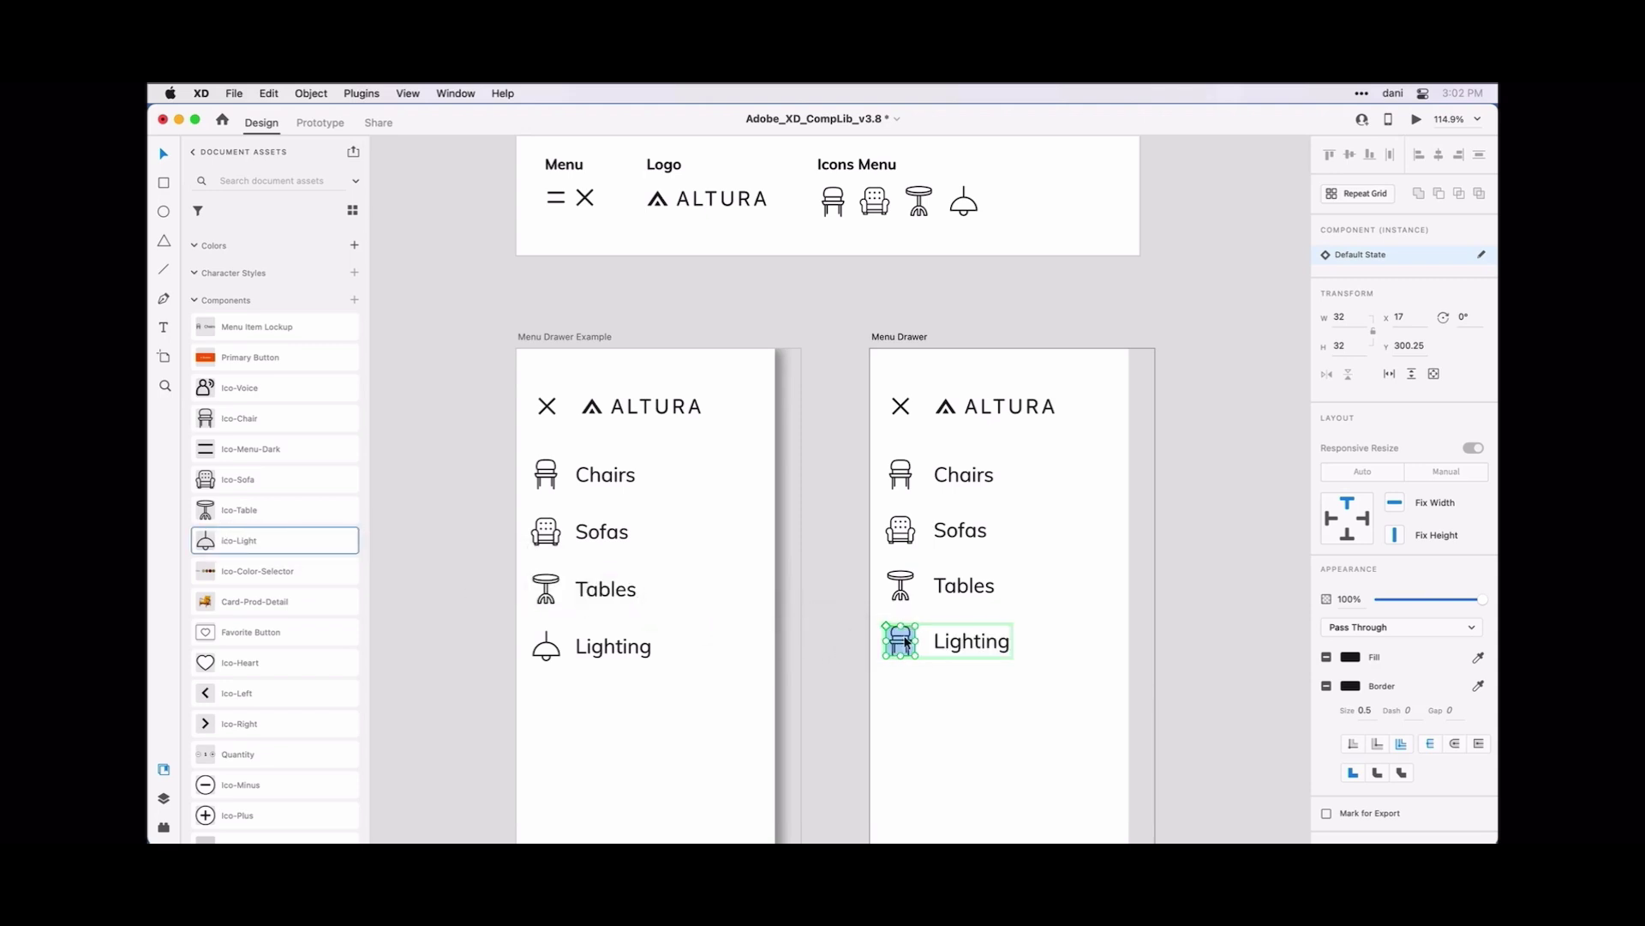
pyautogui.click(906, 701)
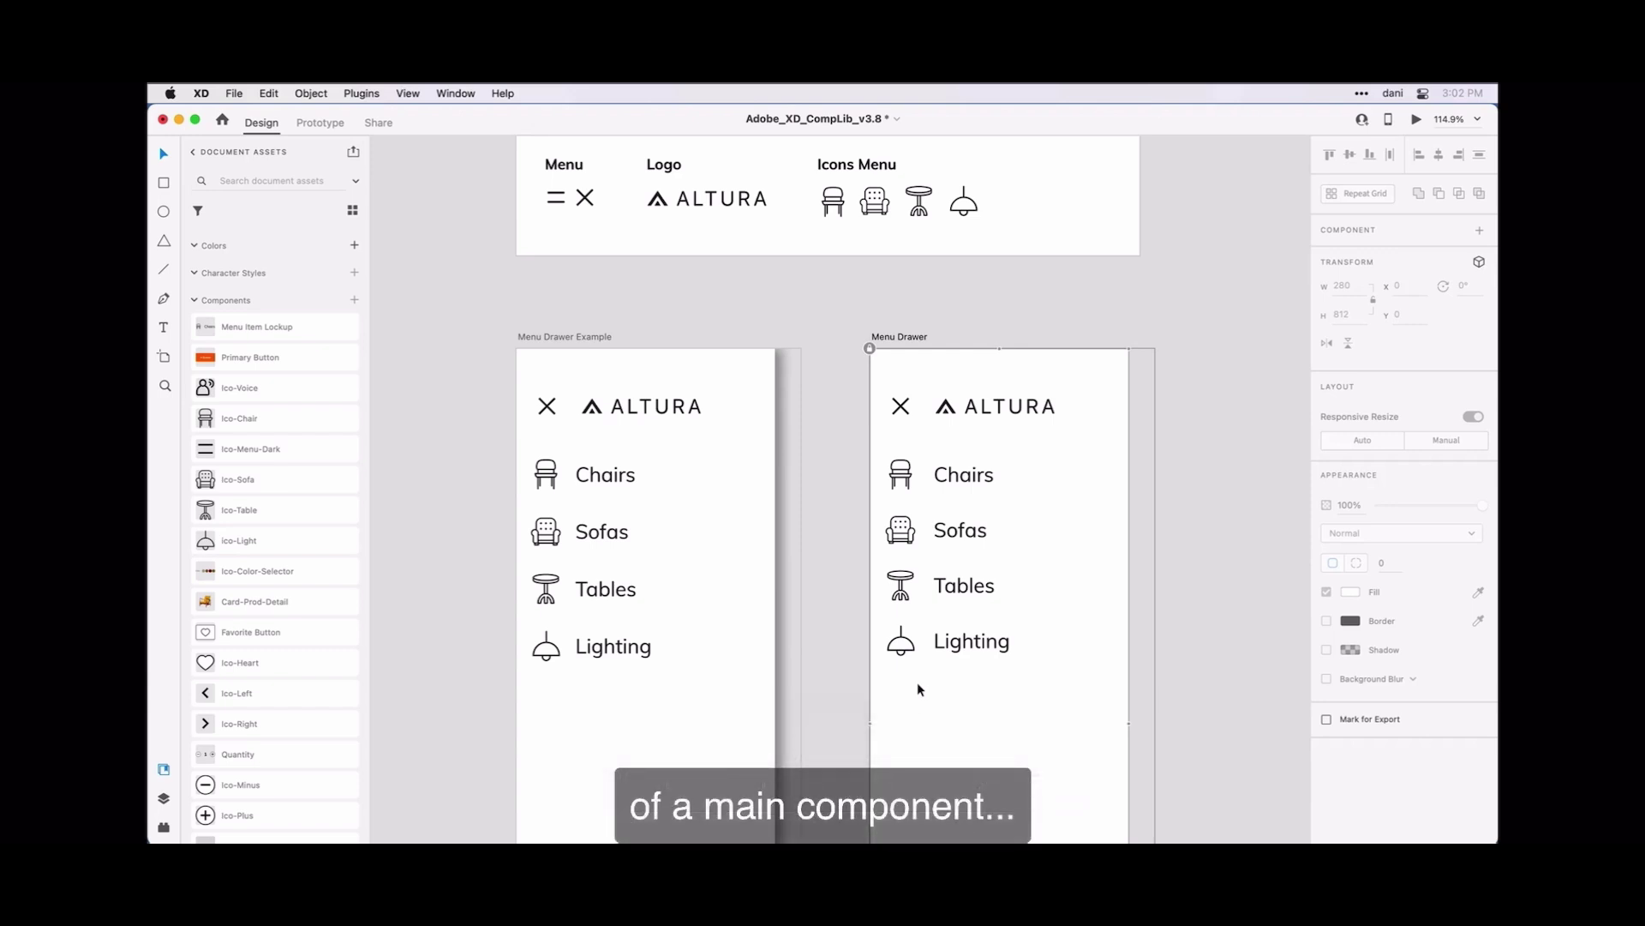
pyautogui.click(977, 471)
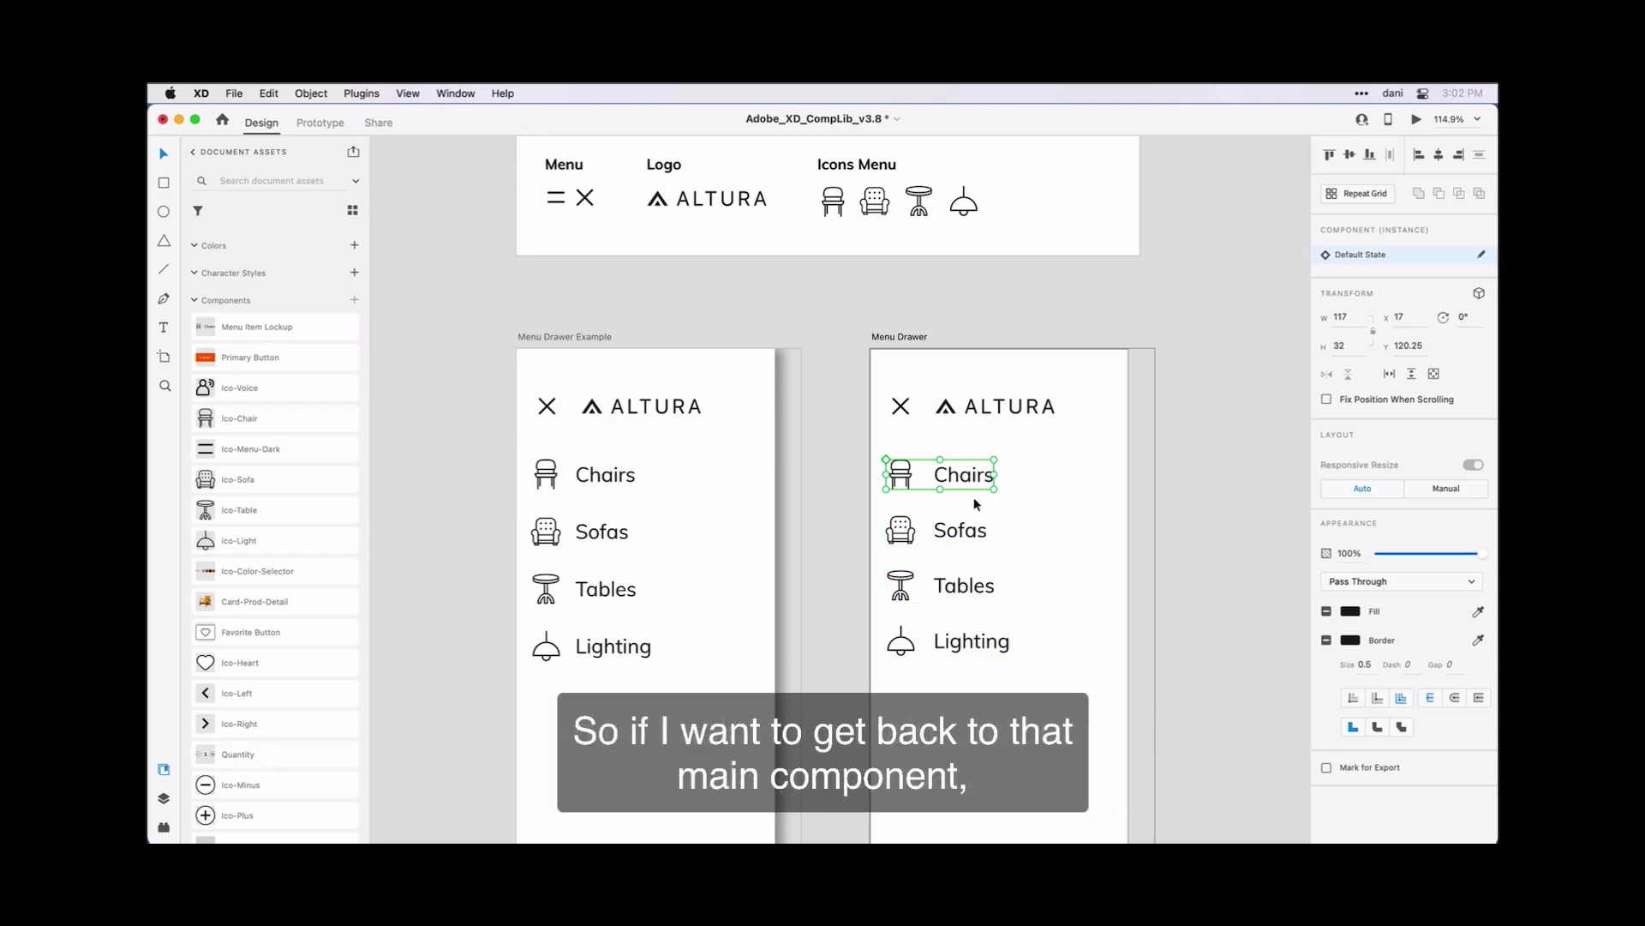
pyautogui.click(1026, 506)
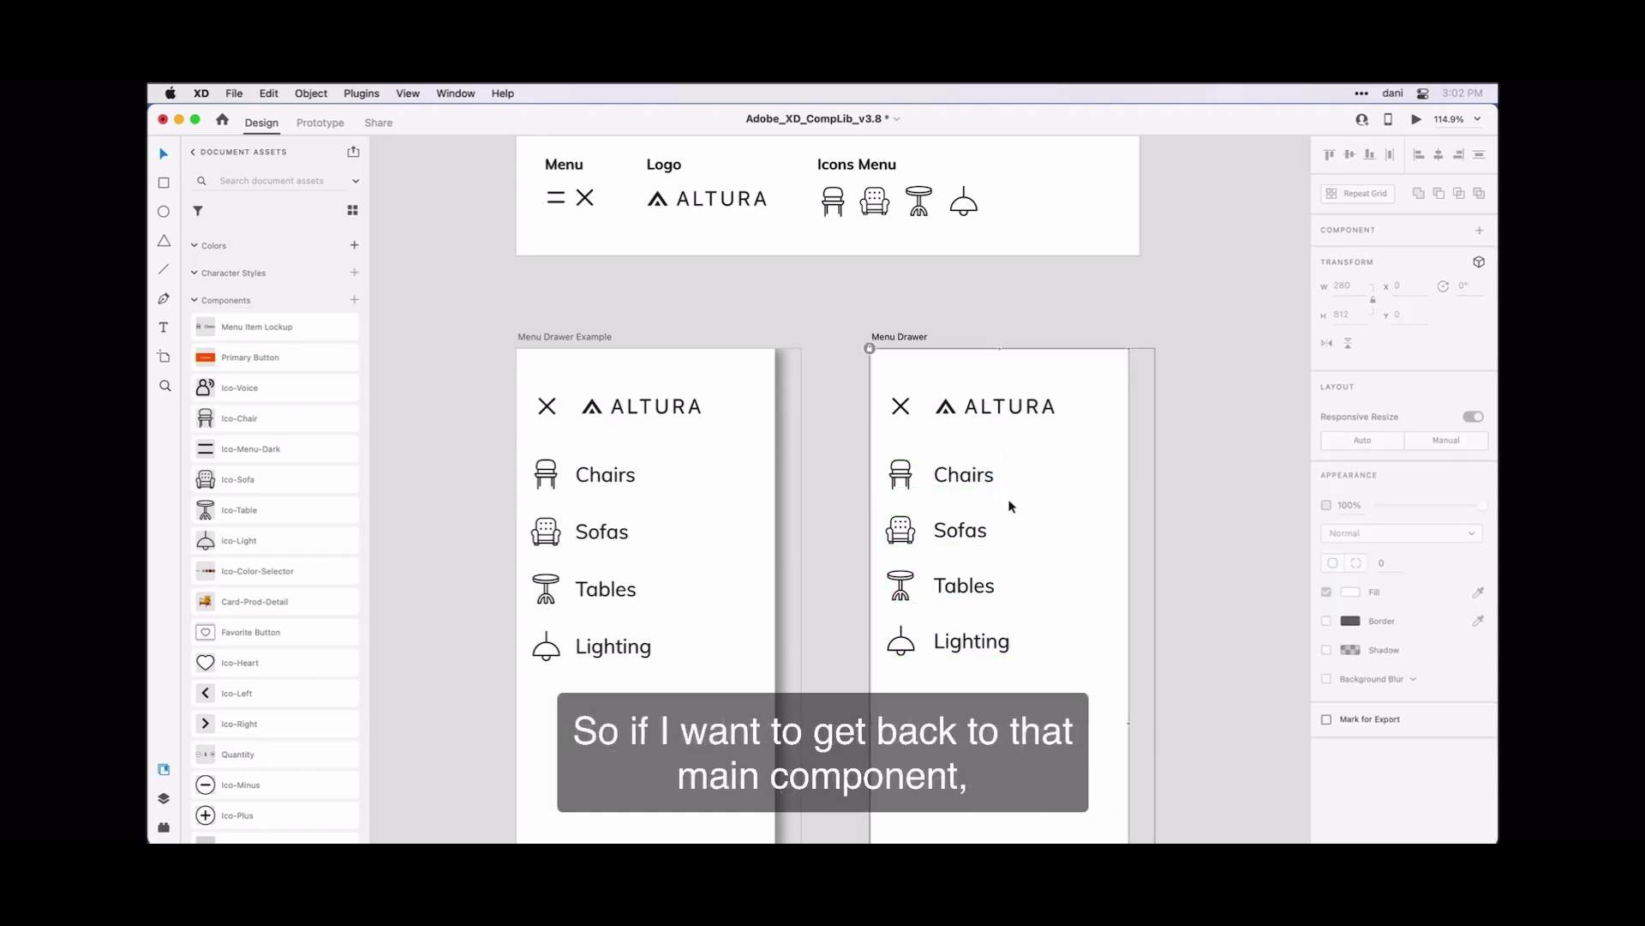
pyautogui.click(963, 489)
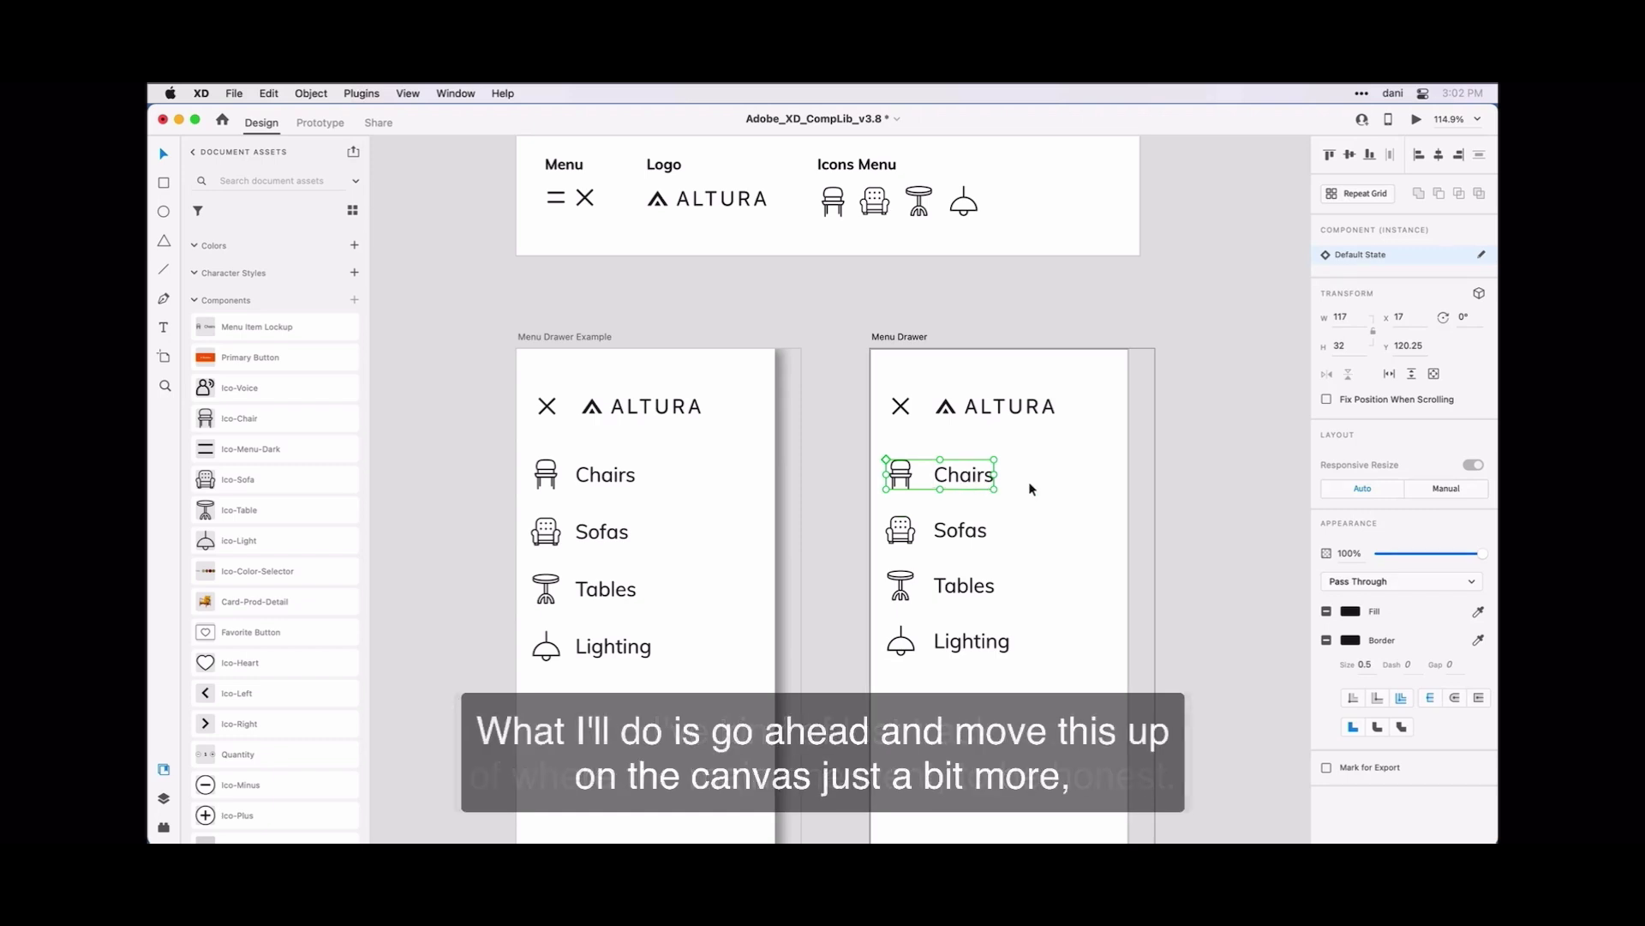
pyautogui.moveTo(1029, 482); pyautogui.dragTo(1029, 381)
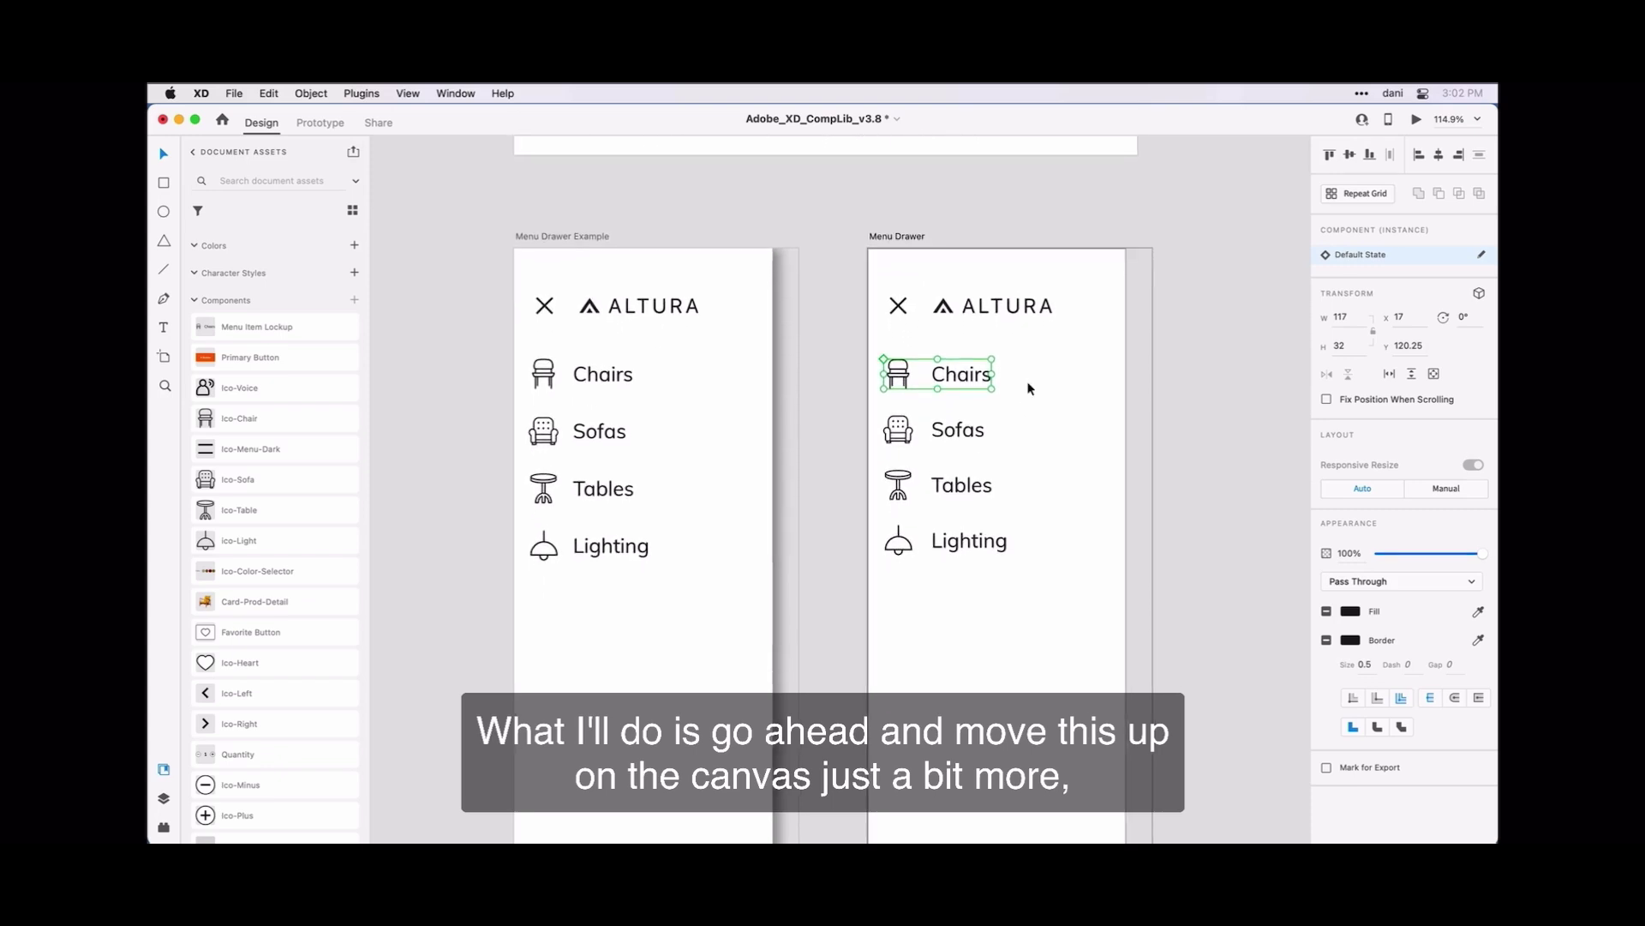
# - Use Edit Main Component on the Chairs instance to recreate the Menu Item Lockup main component
pyautogui.rightClick(973, 380)
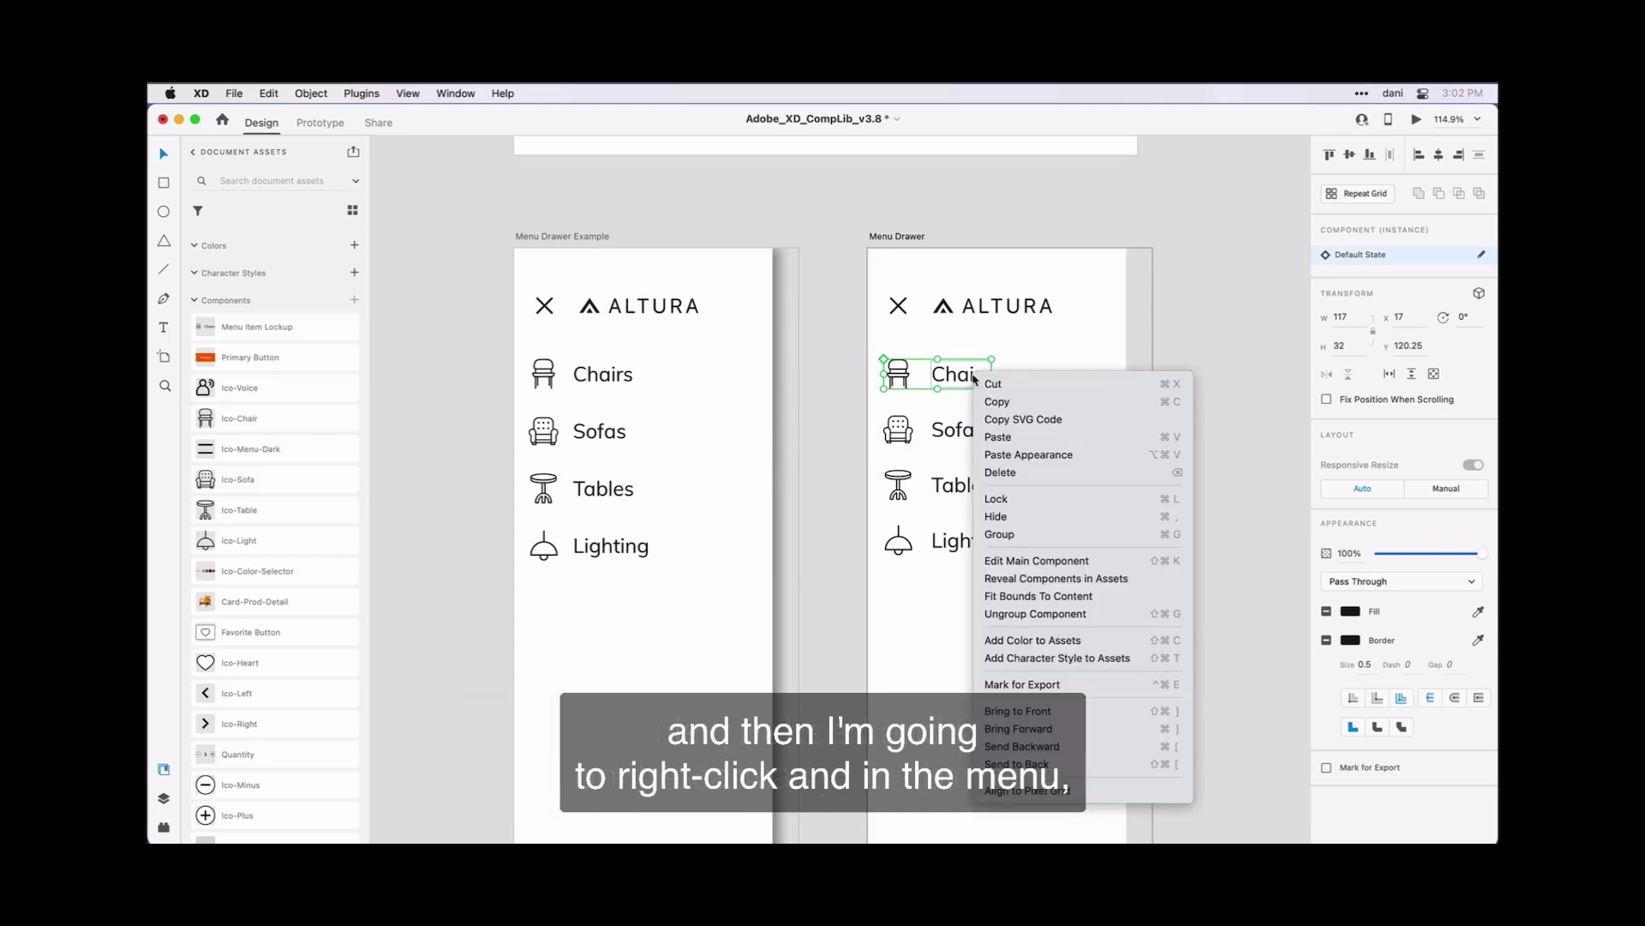
pyautogui.click(1119, 566)
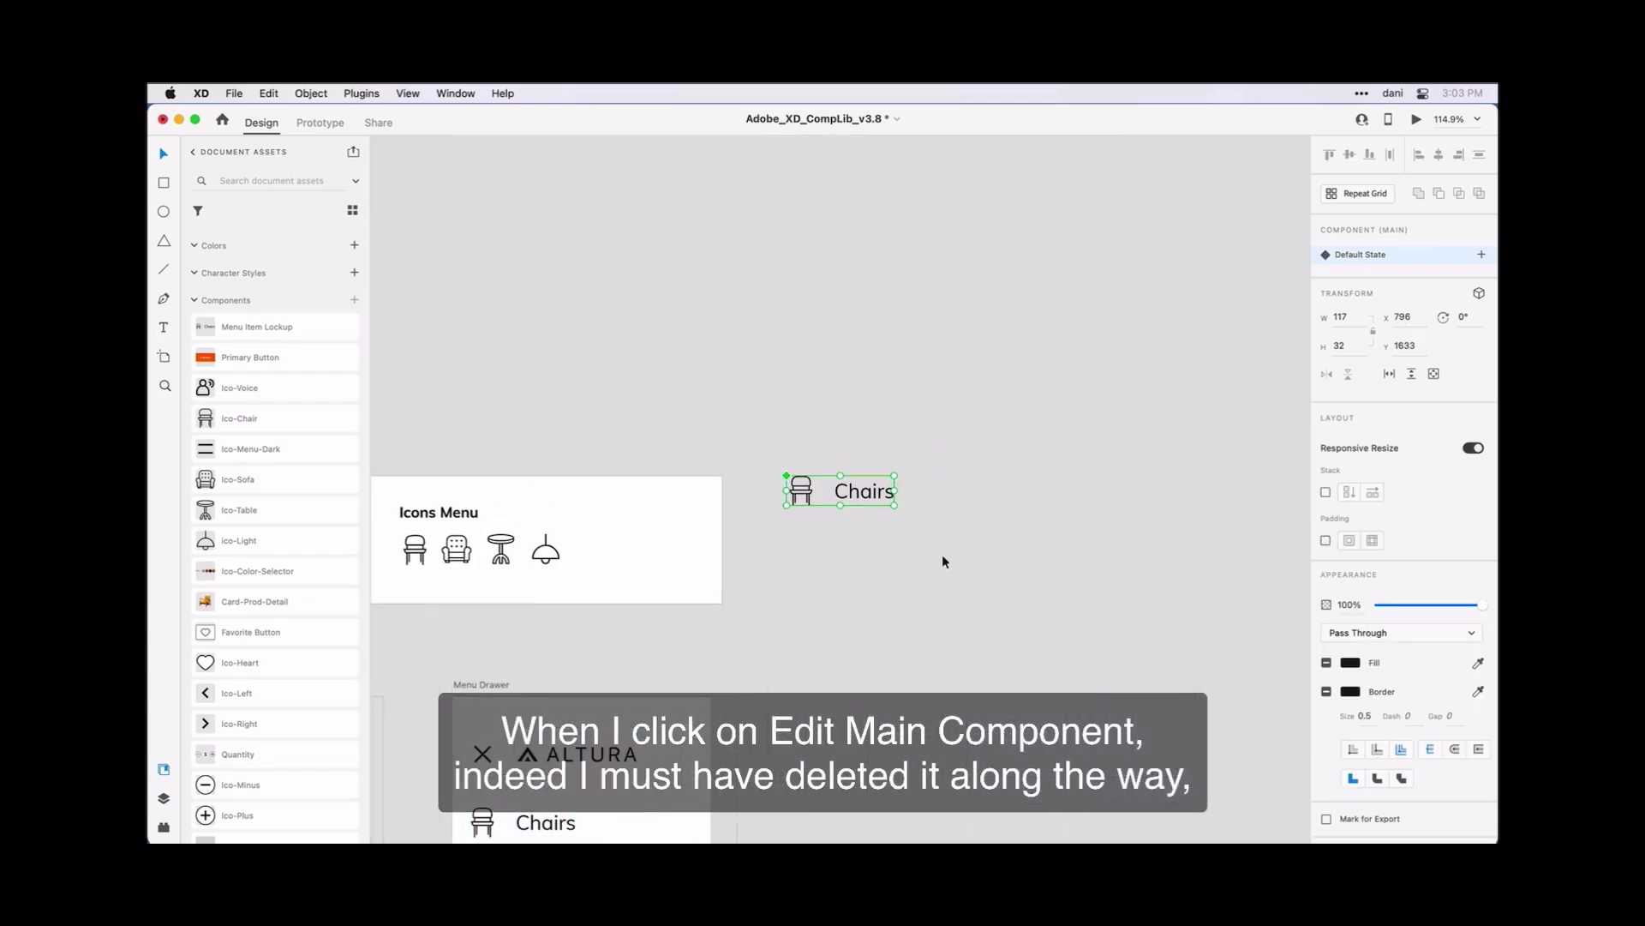
# - Move the 117 × 32 main Chairs lockup to sit just above the Menu Drawer artboard
pyautogui.moveTo(878, 490); pyautogui.dragTo(831, 782)
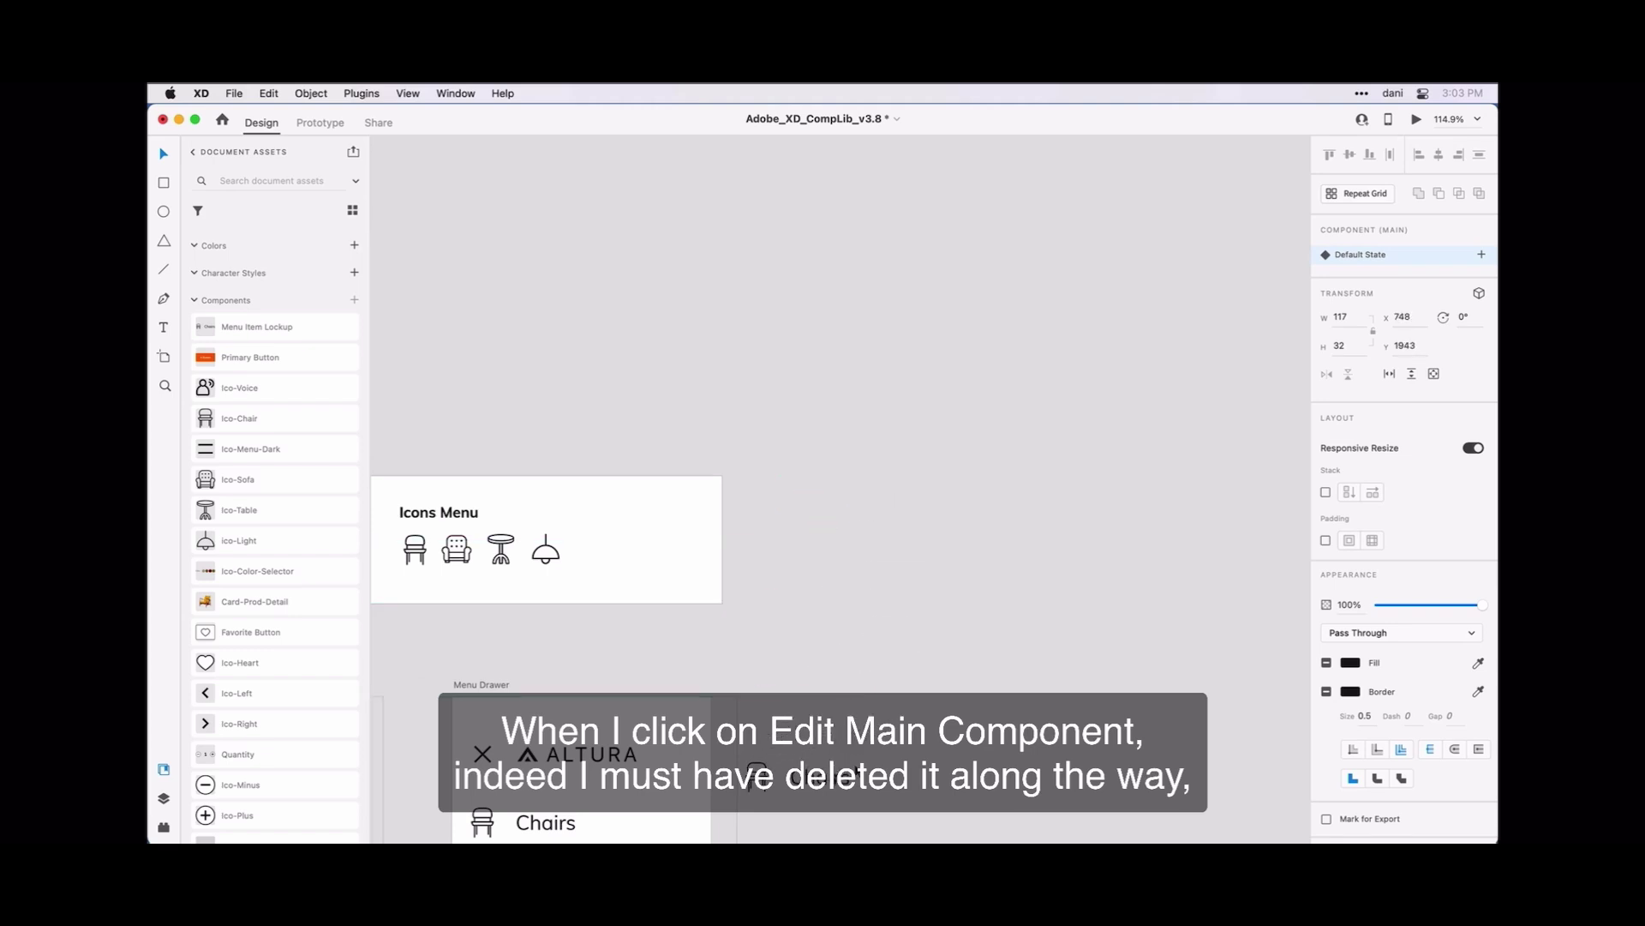
pyautogui.scroll(-7, 913, 688)
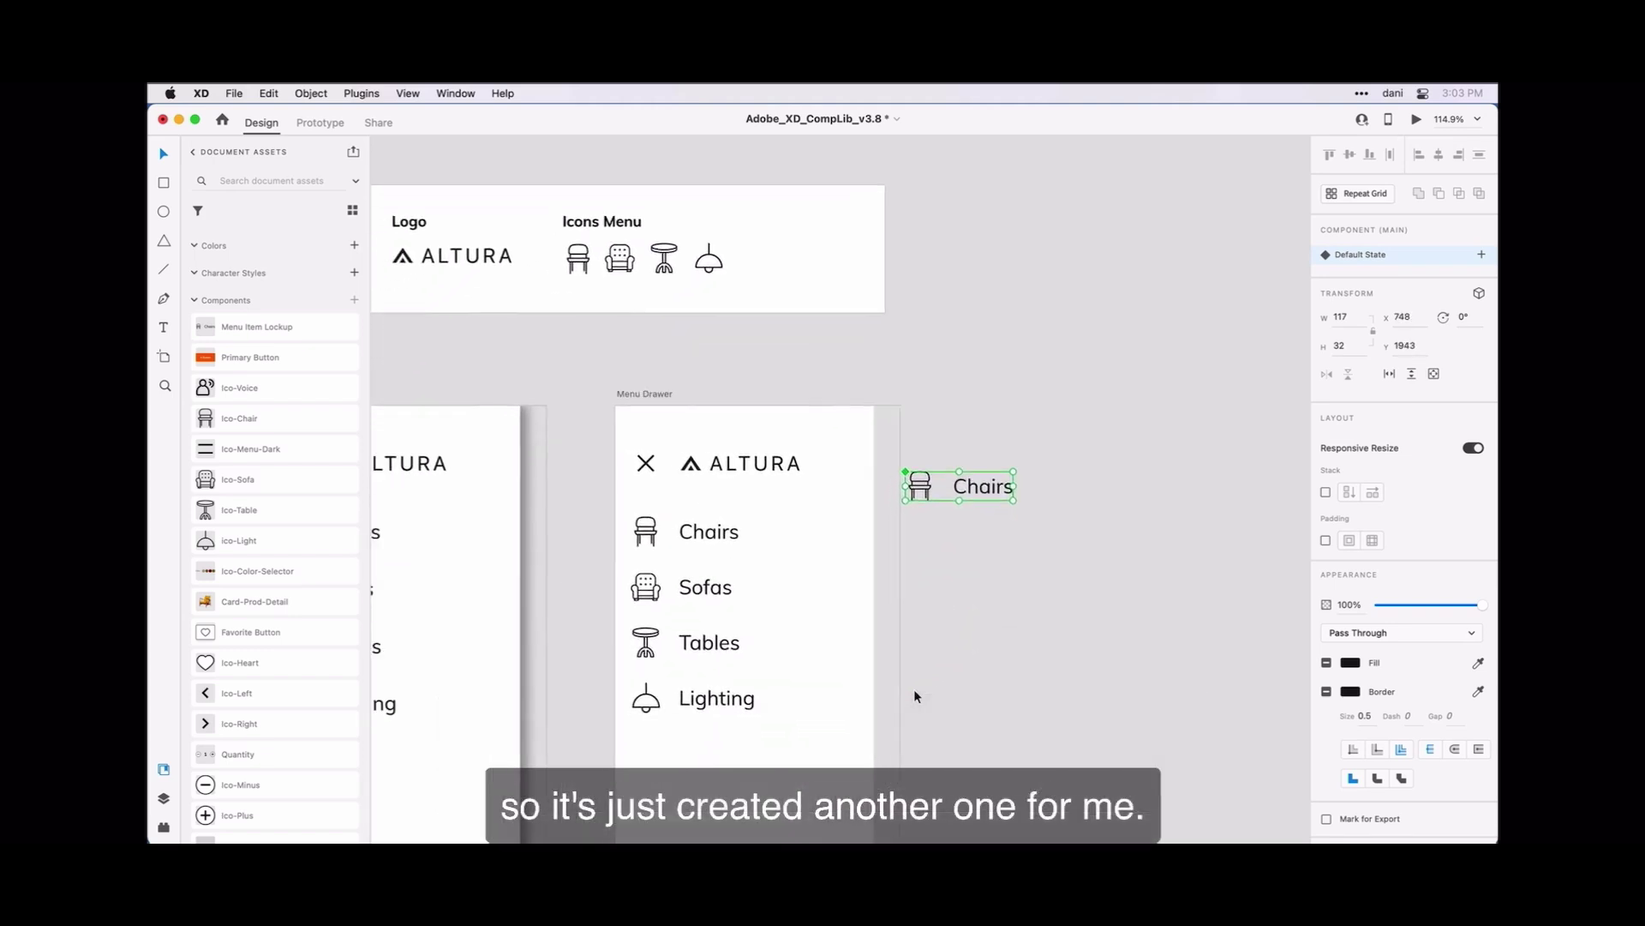
pyautogui.scroll(-5, 913, 687)
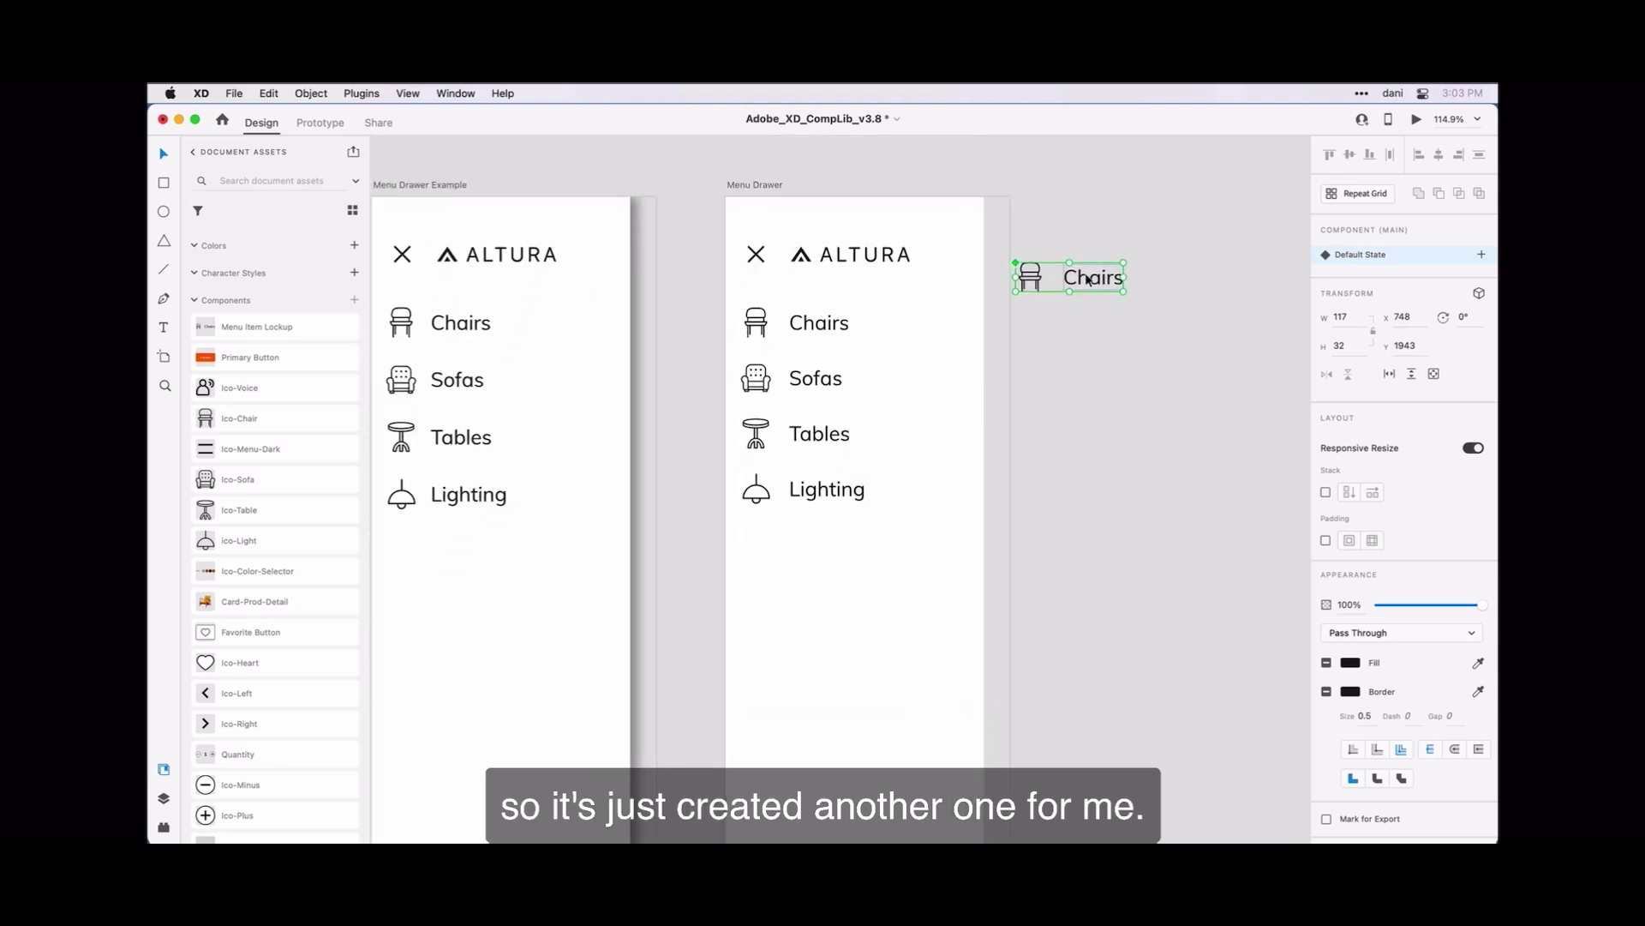
pyautogui.moveTo(1097, 293); pyautogui.dragTo(1000, 170)
pyautogui.hscroll(-2, 1099, 336)
pyautogui.scroll(1, 1098, 336)
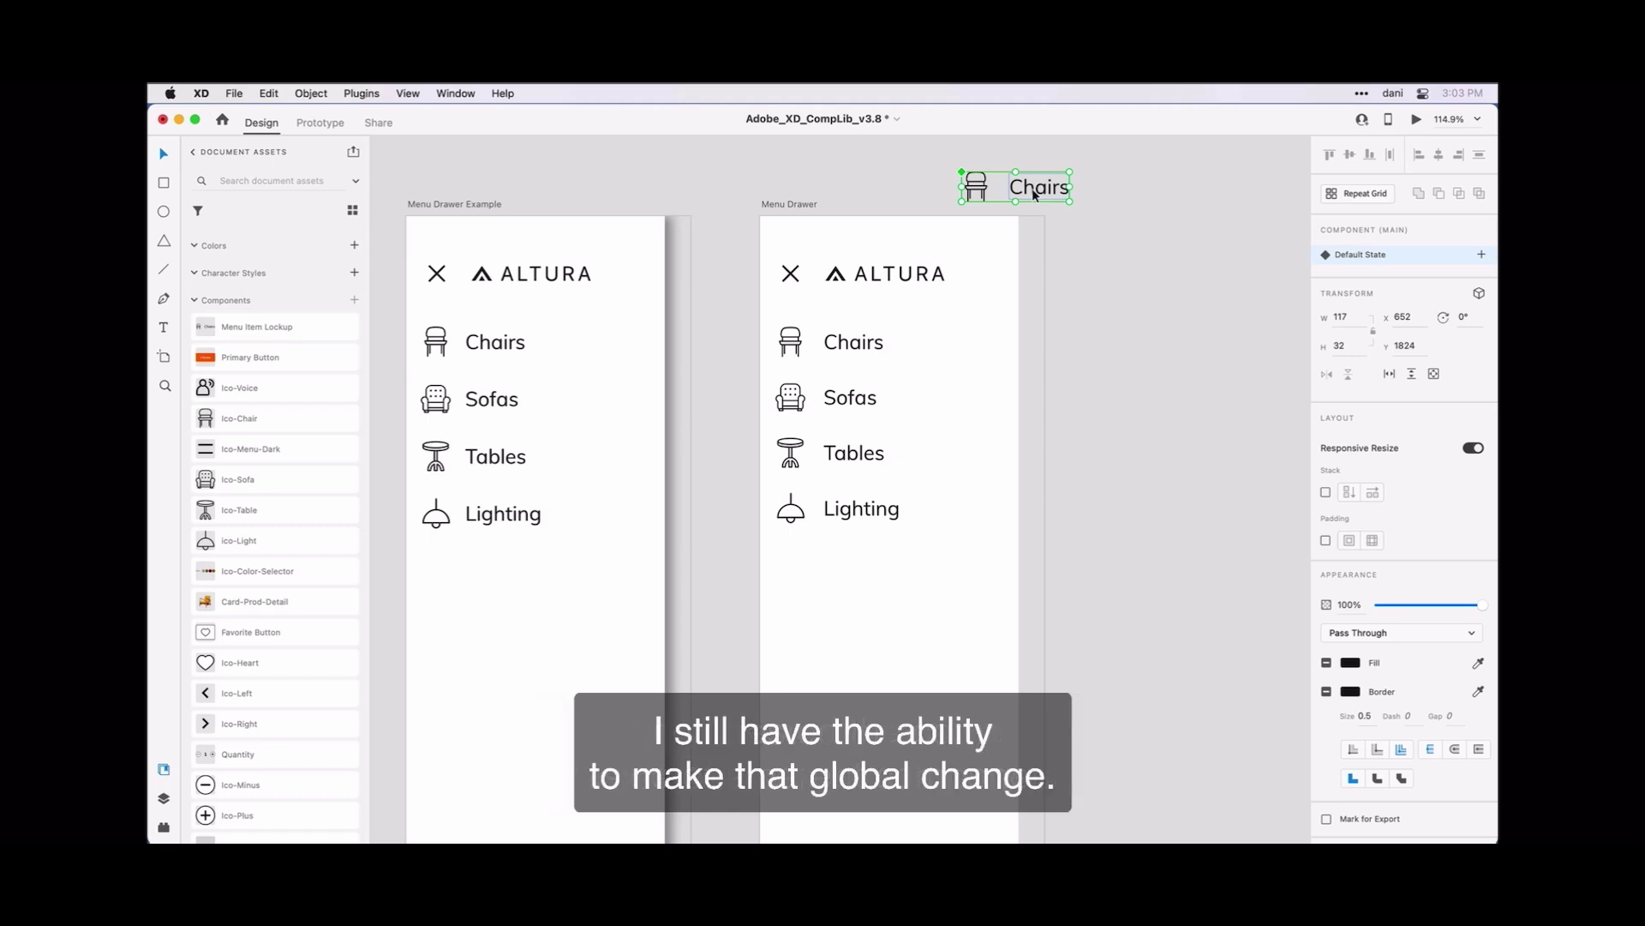
# - Nudge the main component's Chairs label toward its icon to x 696, a gap of about 12
pyautogui.doubleClick(1035, 194)
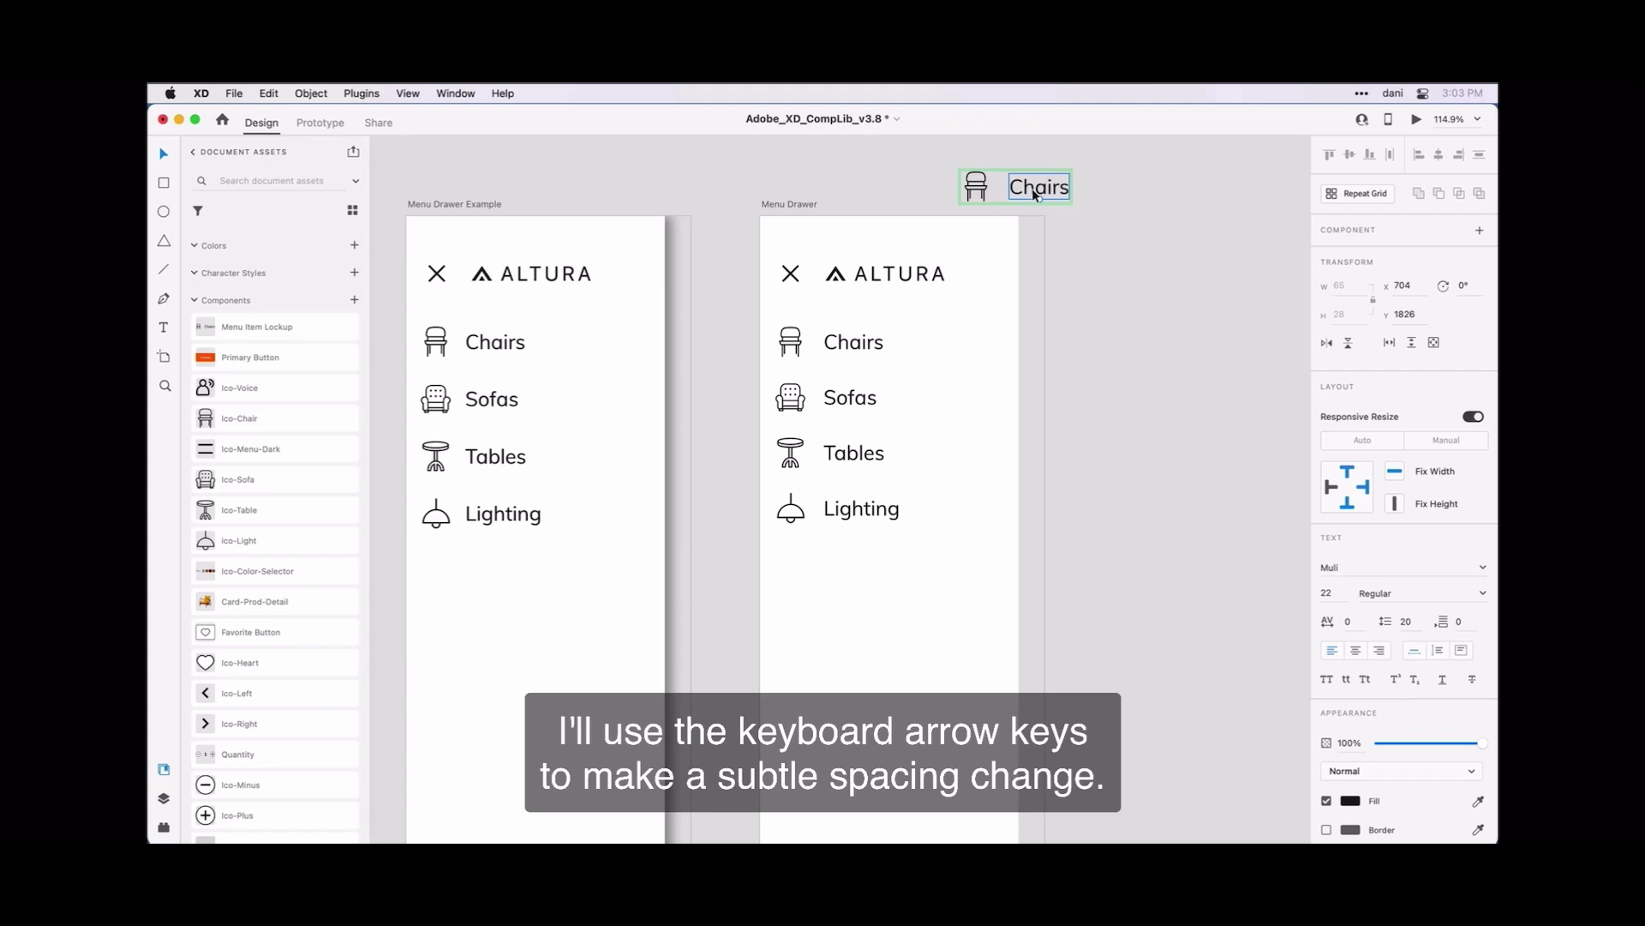
pyautogui.press('Left')
pyautogui.press('Left')
pyautogui.press('Left')
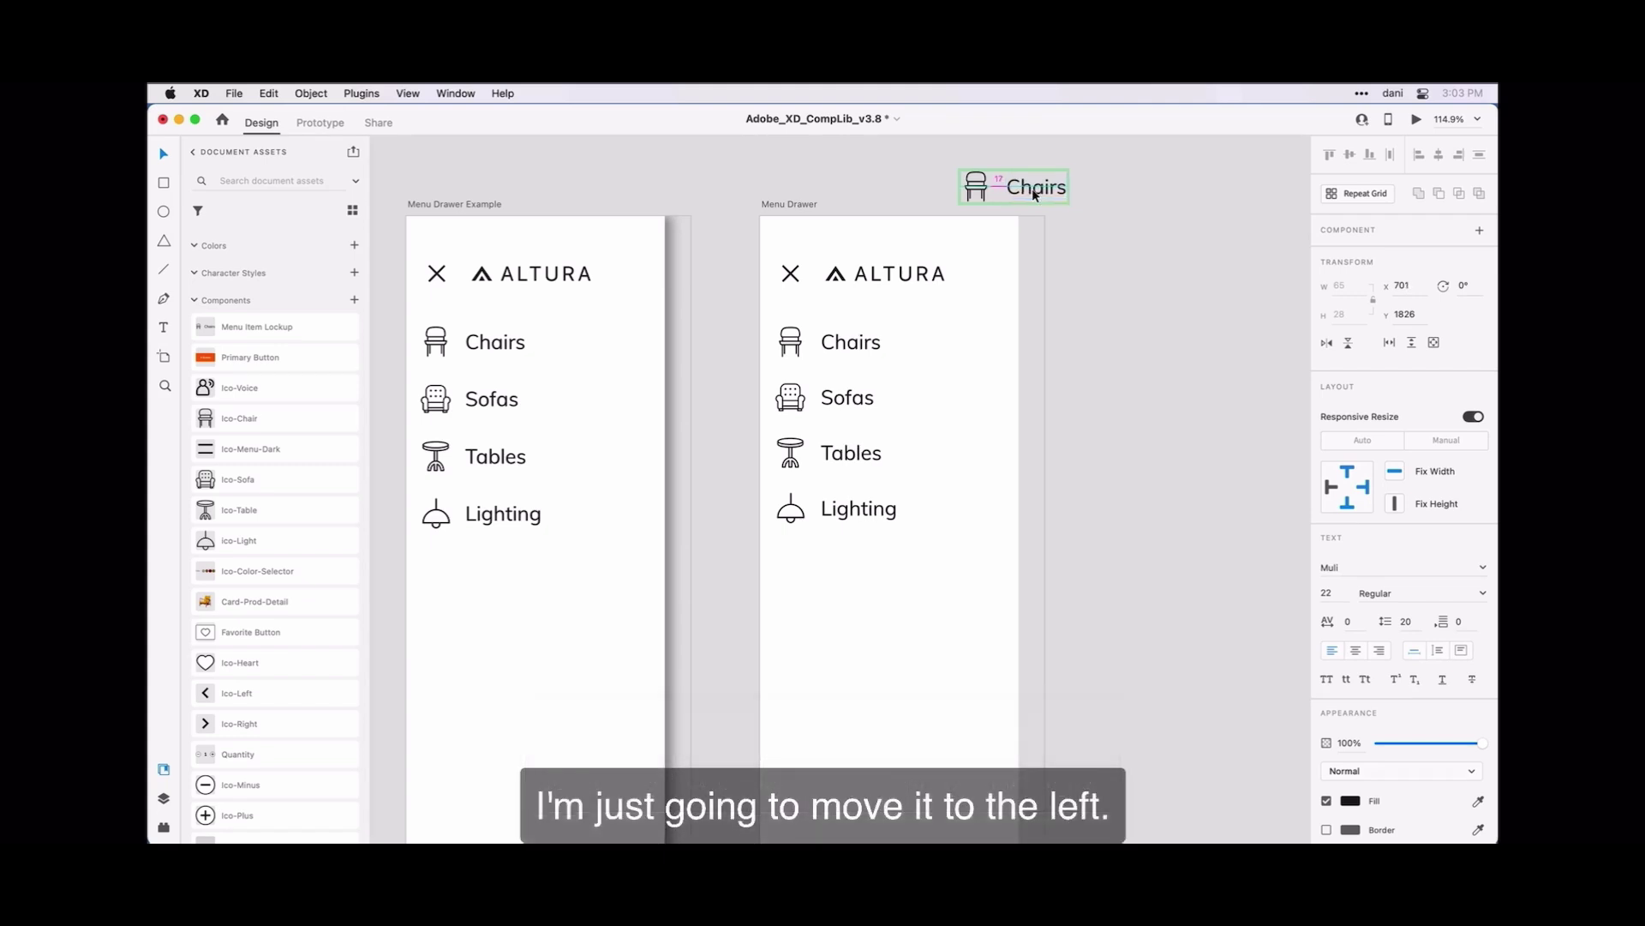
pyautogui.press('Left')
pyautogui.press('Left')
pyautogui.press('Left')
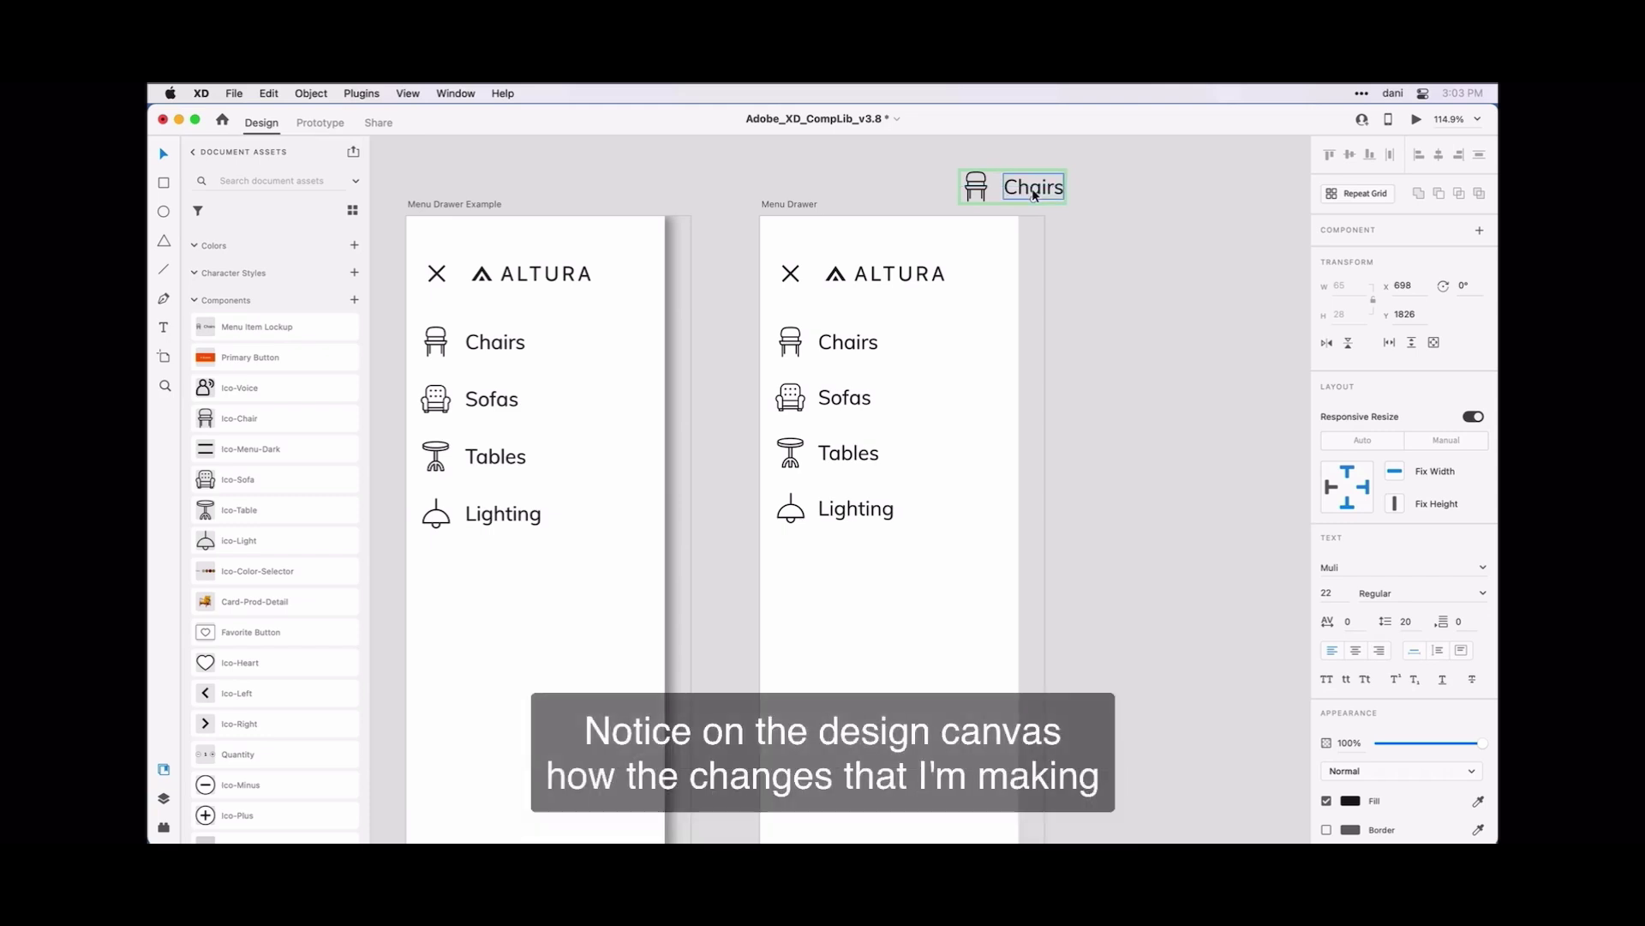
pyautogui.press('Right')
pyautogui.press('Right')
pyautogui.press('Right')
pyautogui.press('Right')
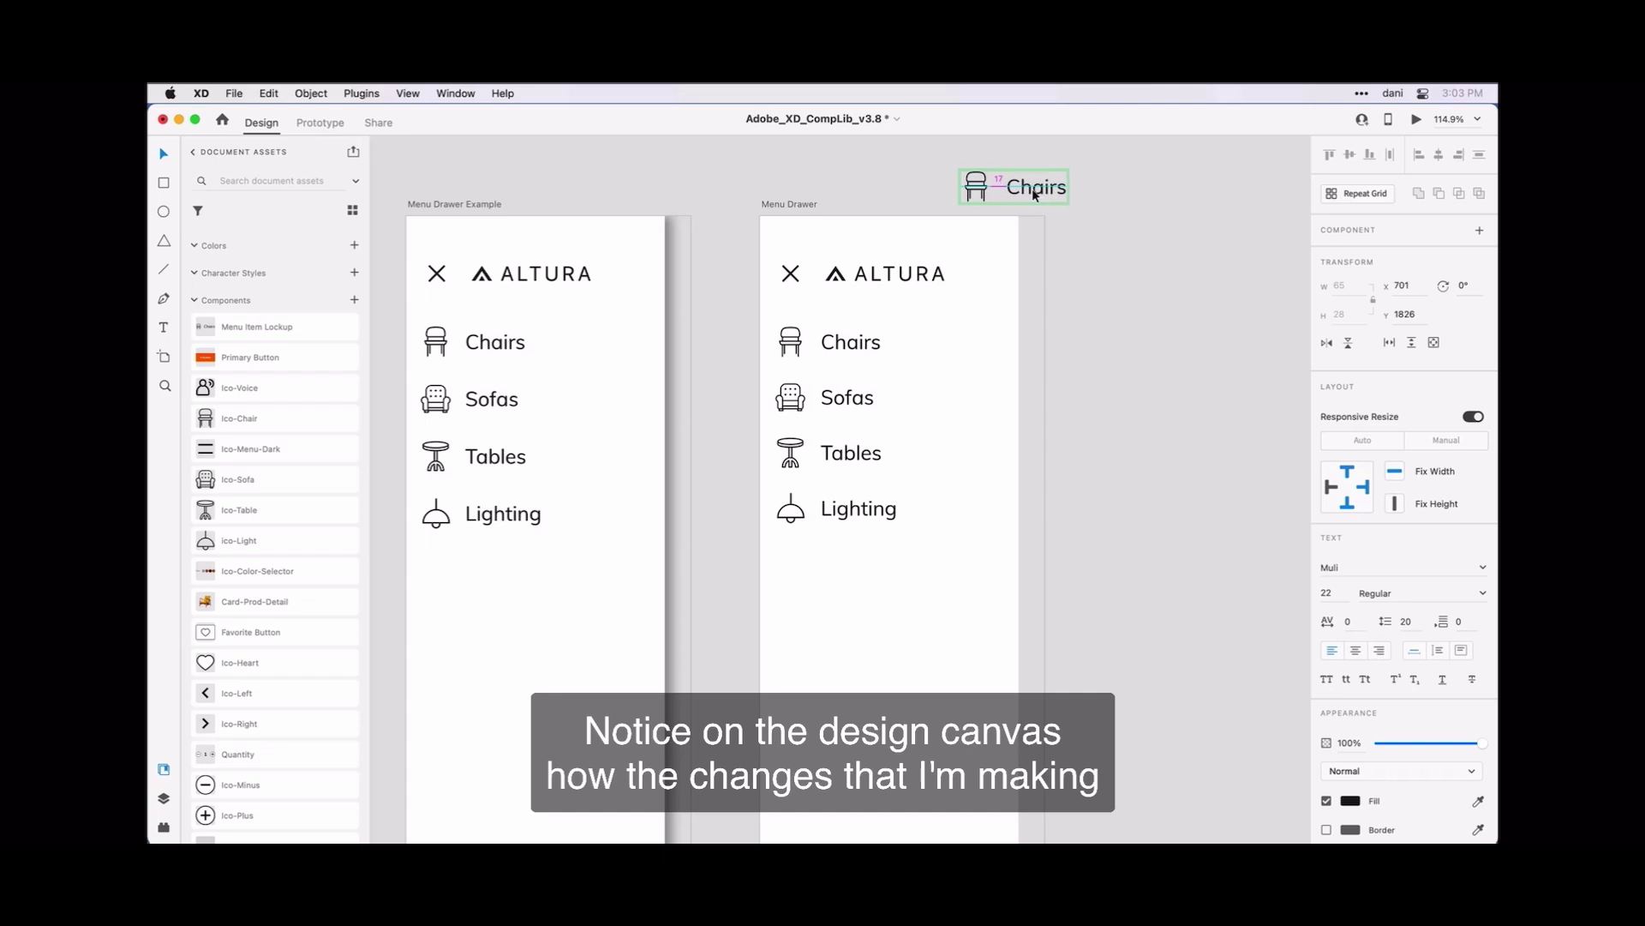
pyautogui.press('Right')
pyautogui.press('Right')
pyautogui.press('Right')
pyautogui.press('Right')
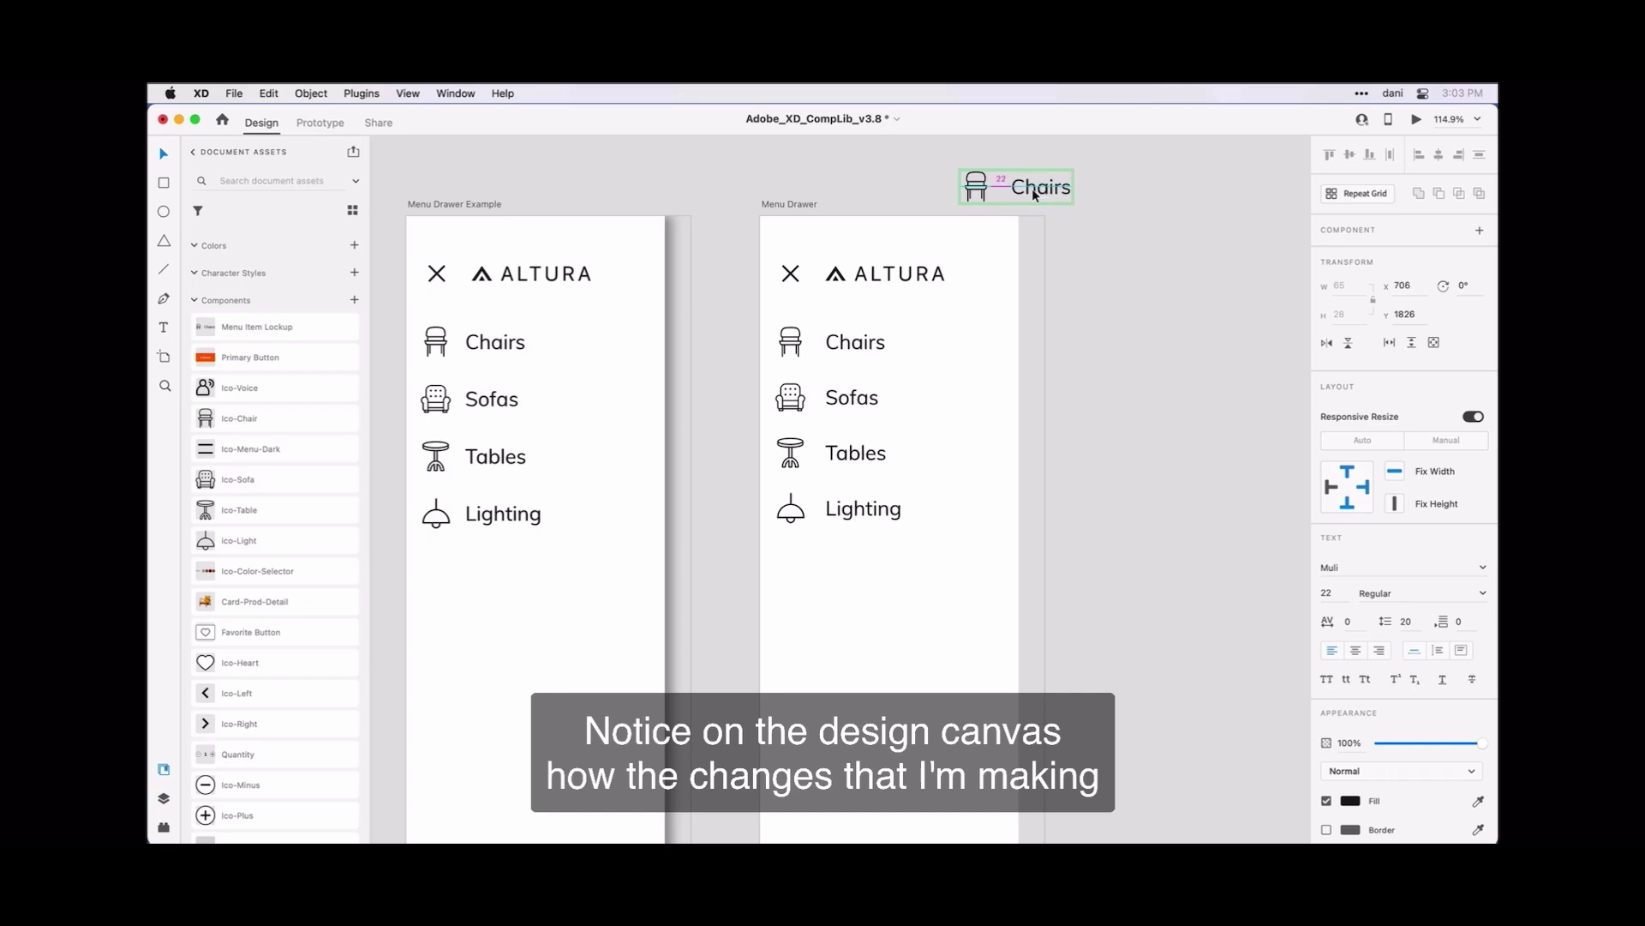
pyautogui.press('Left')
pyautogui.press('Left')
pyautogui.press('Left')
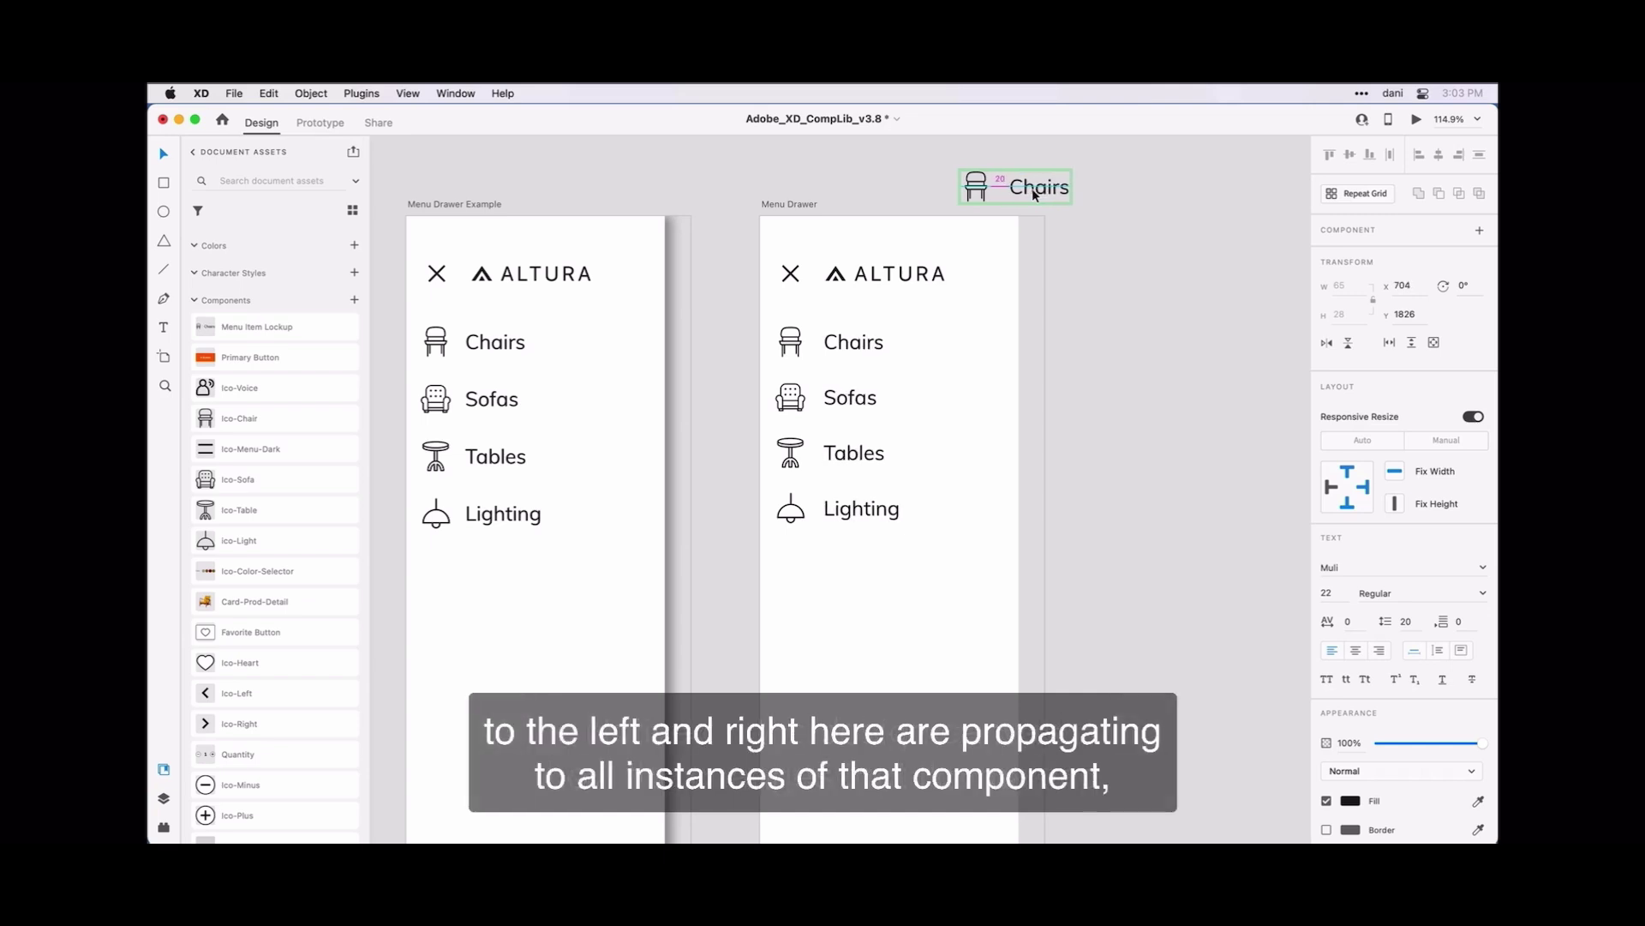
pyautogui.press('Left')
pyautogui.press('Left')
pyautogui.press('Left')
pyautogui.press('Left')
pyautogui.press('Left')
pyautogui.press('Left')
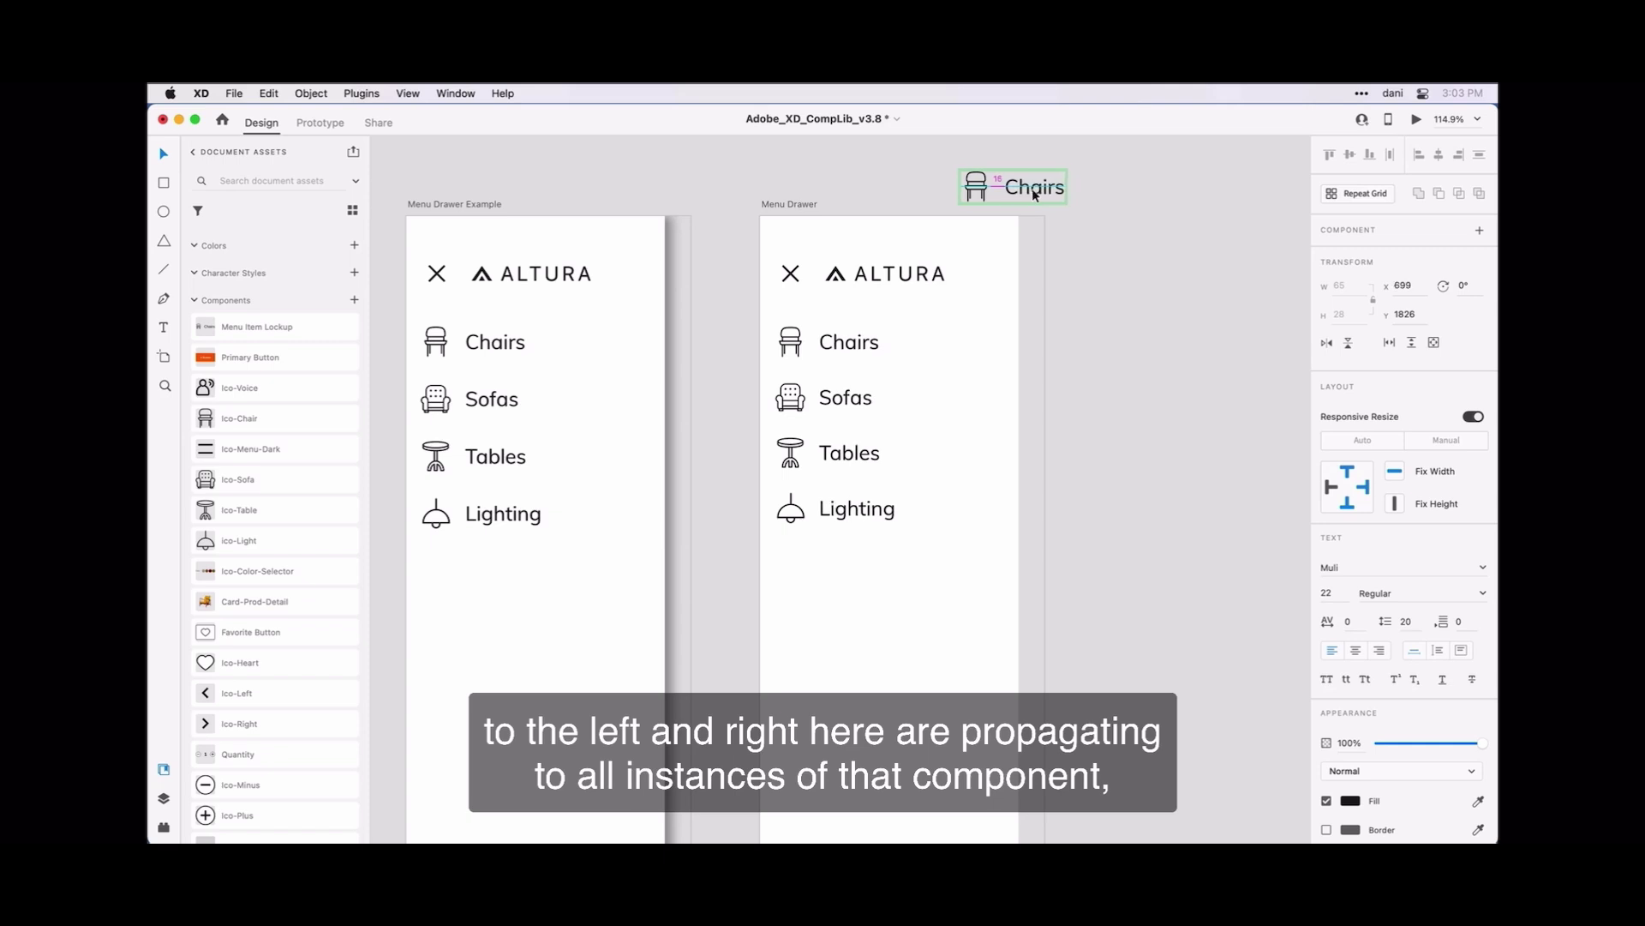
pyautogui.press('Left')
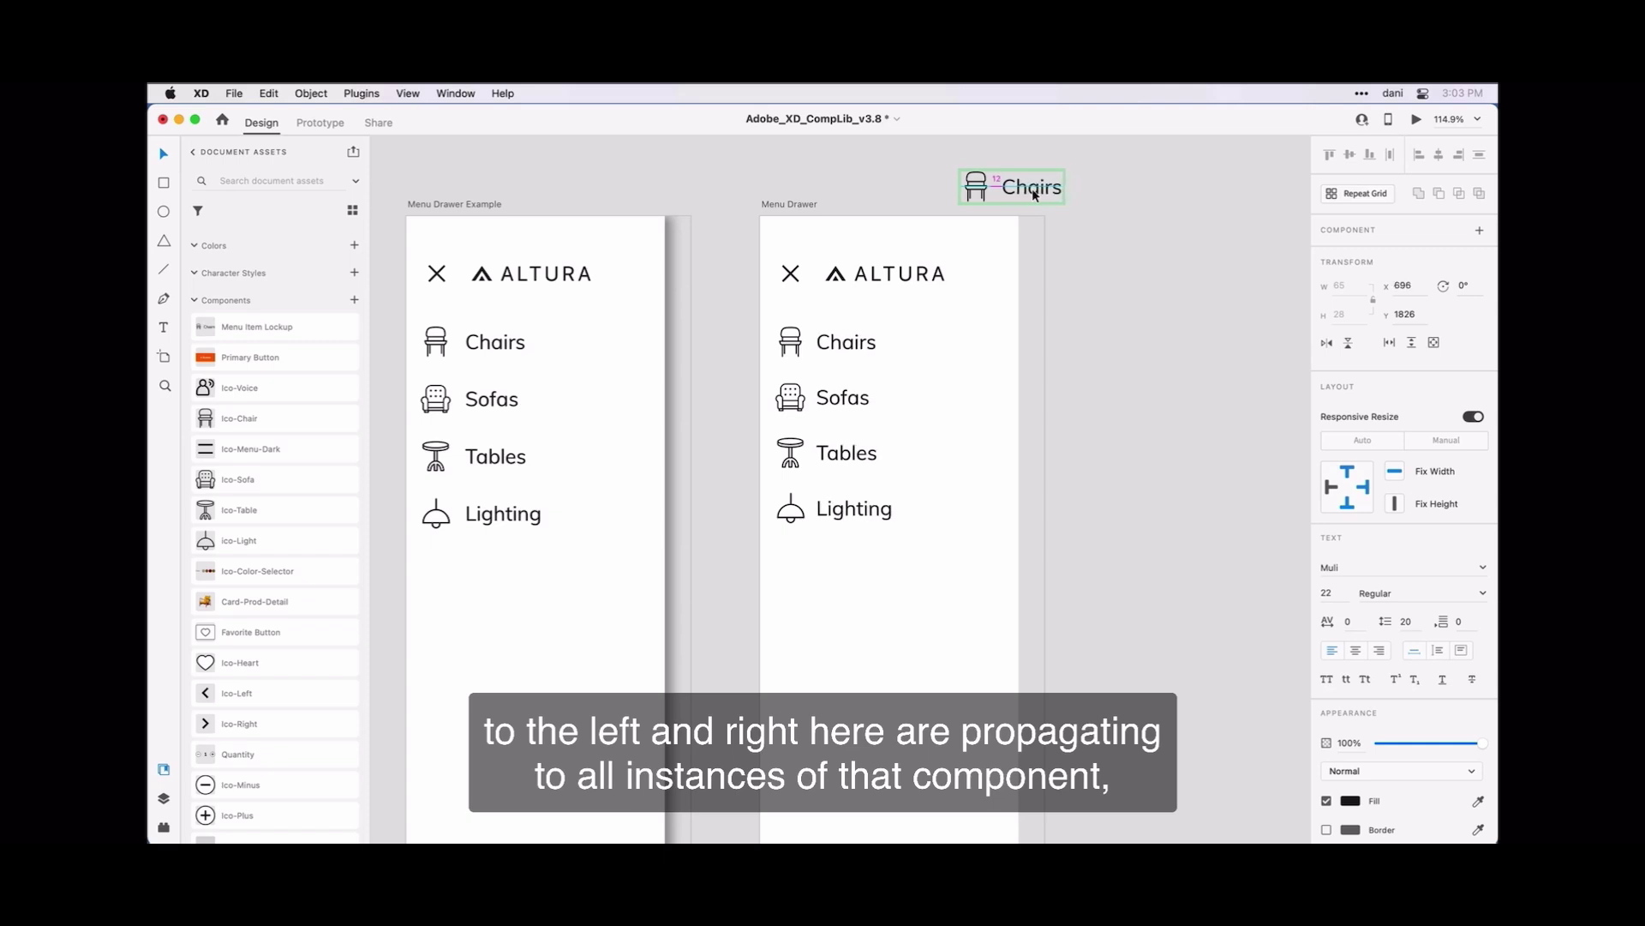